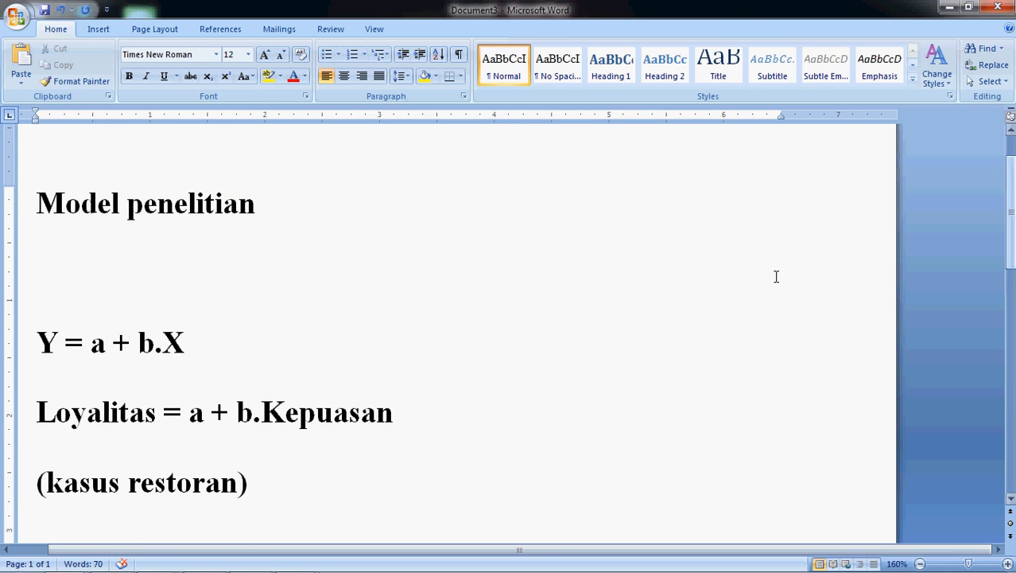
- Remove one blank line between the "Model penelitian" heading and the Y = a + b.X equation
{"action": "mouse_move", "coordinate": [546, 553]}
{"action": "left_mouse_down"}
{"action": "mouse_move", "coordinate": [517, 552]}
{"action": "mouse_move", "coordinate": [552, 552]}
{"action": "left_mouse_up"}
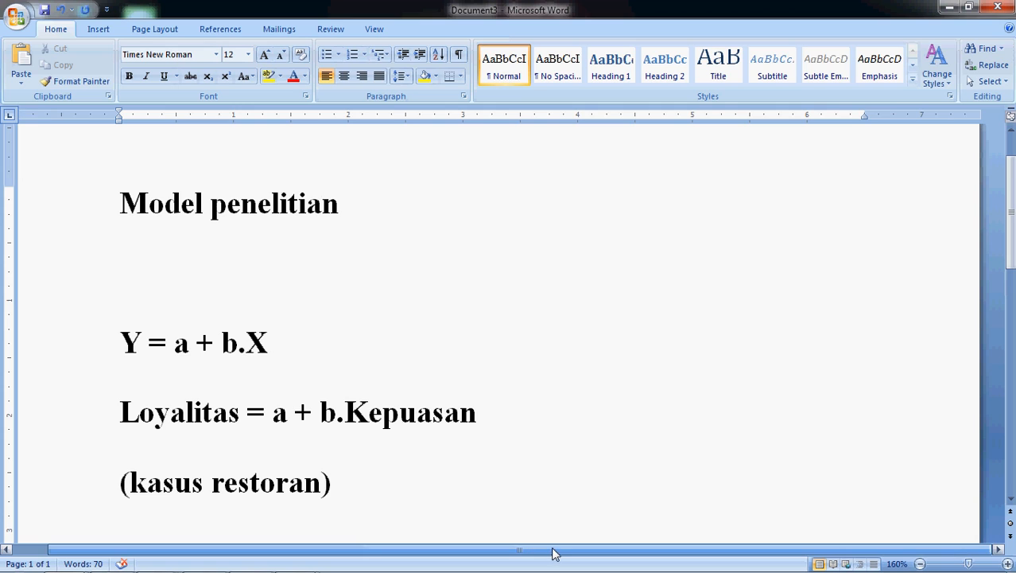
{"action": "left_click", "coordinate": [205, 270]}
{"action": "key", "text": "Delete"}
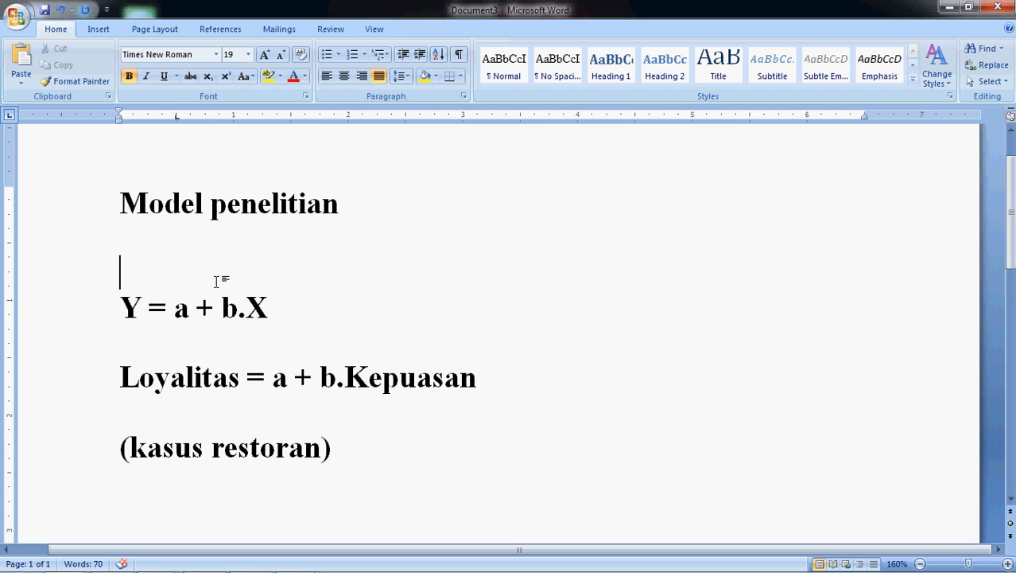
- Examine the general regression equation Y = a + b.X, highlighting the variables X and Y in turn
{"action": "left_click", "coordinate": [101, 317]}
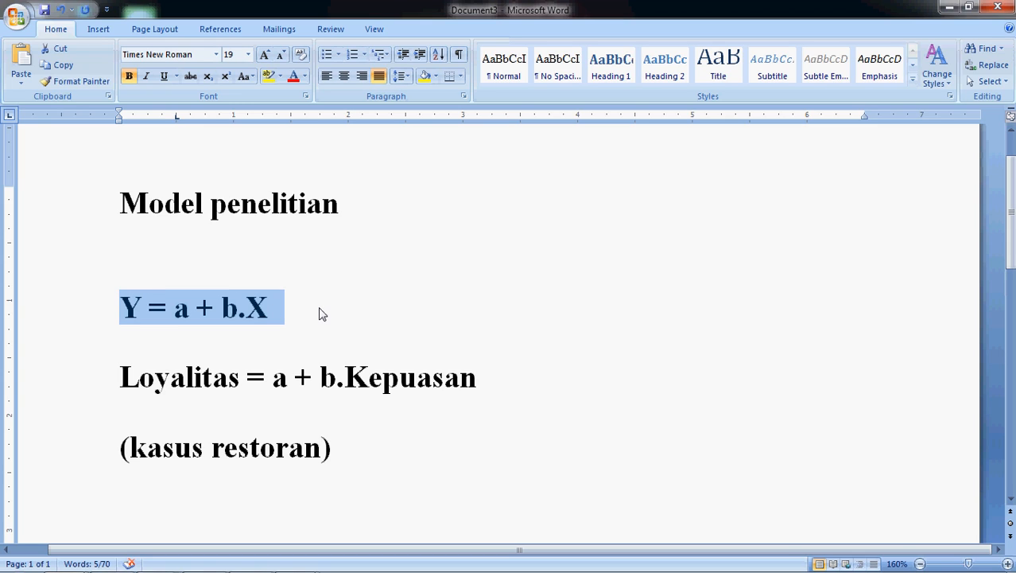
{"action": "left_click", "coordinate": [280, 313]}
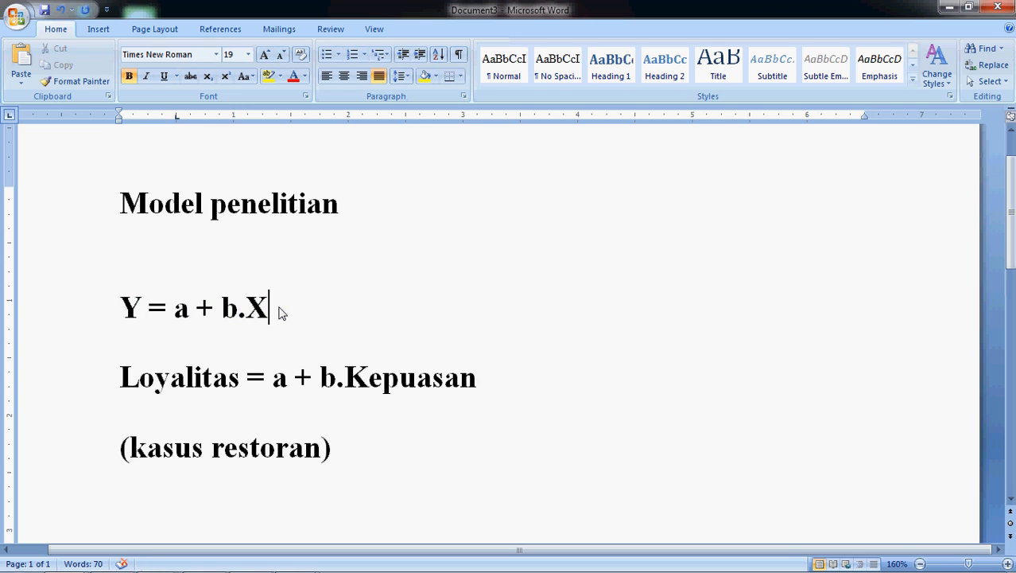
{"action": "left_click", "coordinate": [96, 316]}
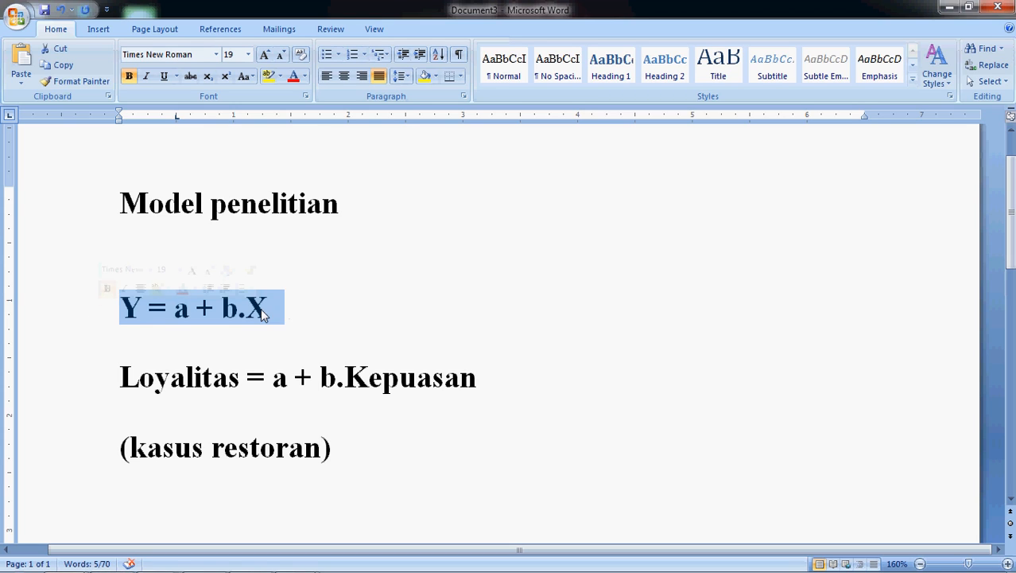
{"action": "left_click", "coordinate": [262, 309]}
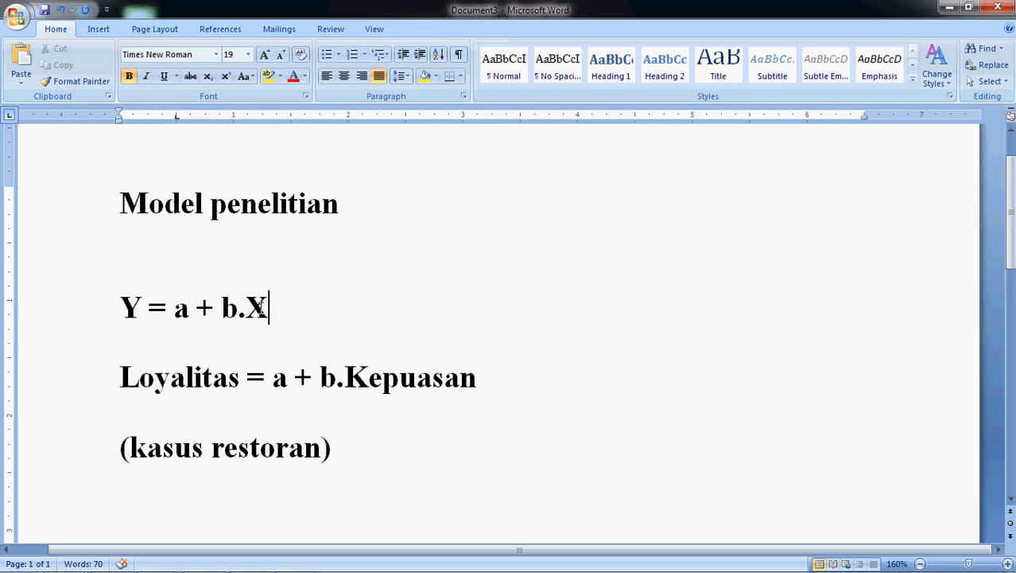
{"action": "left_click_drag", "start_coordinate": [271, 309], "coordinate": [249, 307]}
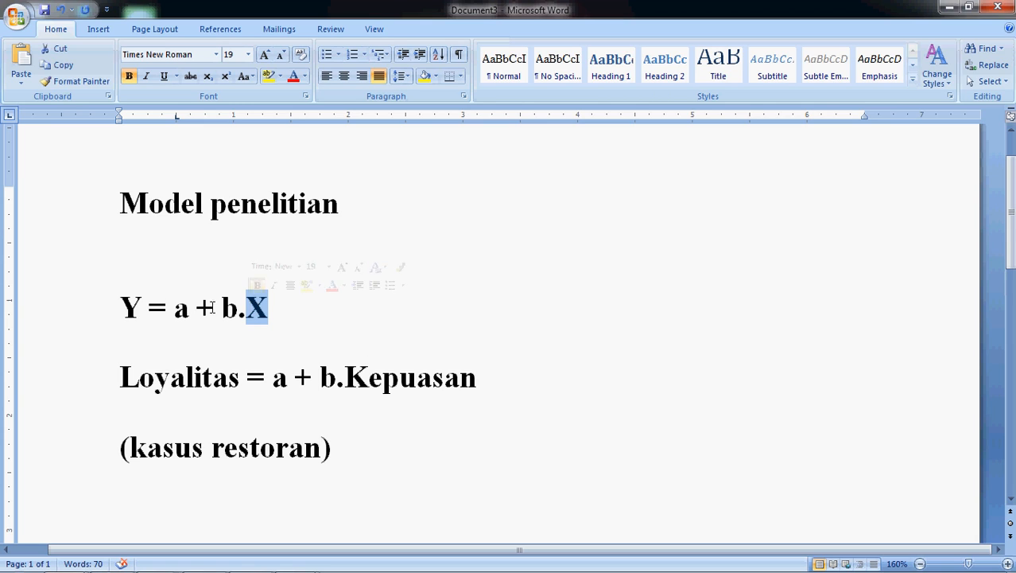
{"action": "left_click", "coordinate": [140, 307]}
{"action": "left_click_drag", "start_coordinate": [132, 306], "coordinate": [123, 305]}
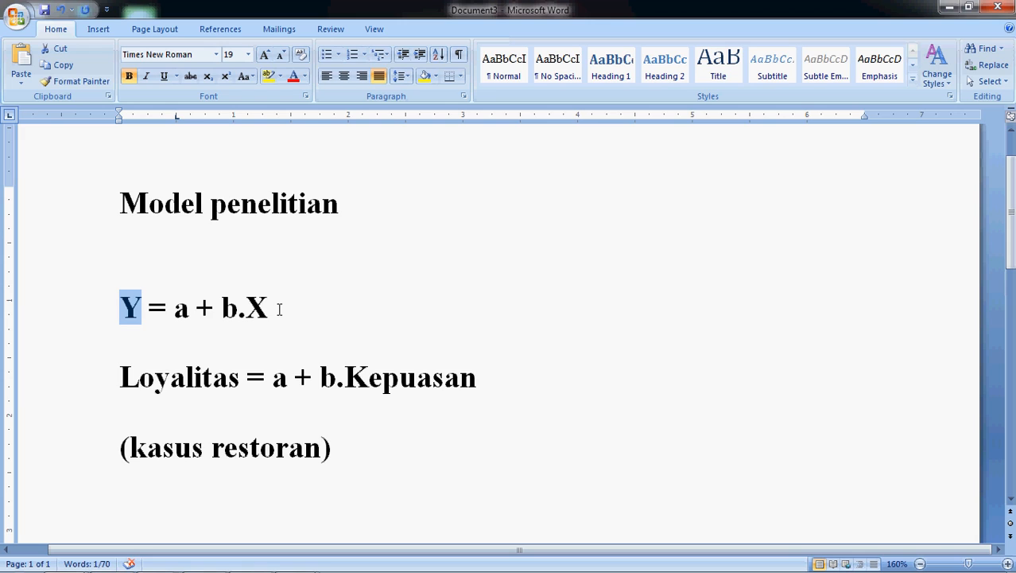
{"action": "left_click_drag", "start_coordinate": [279, 310], "coordinate": [256, 308]}
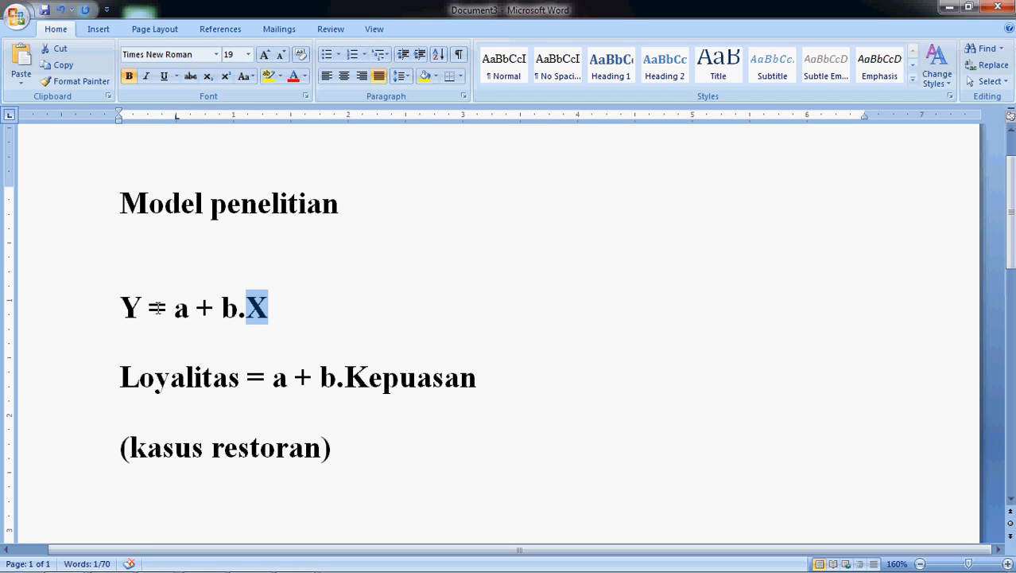
{"action": "left_click_drag", "start_coordinate": [144, 308], "coordinate": [129, 309]}
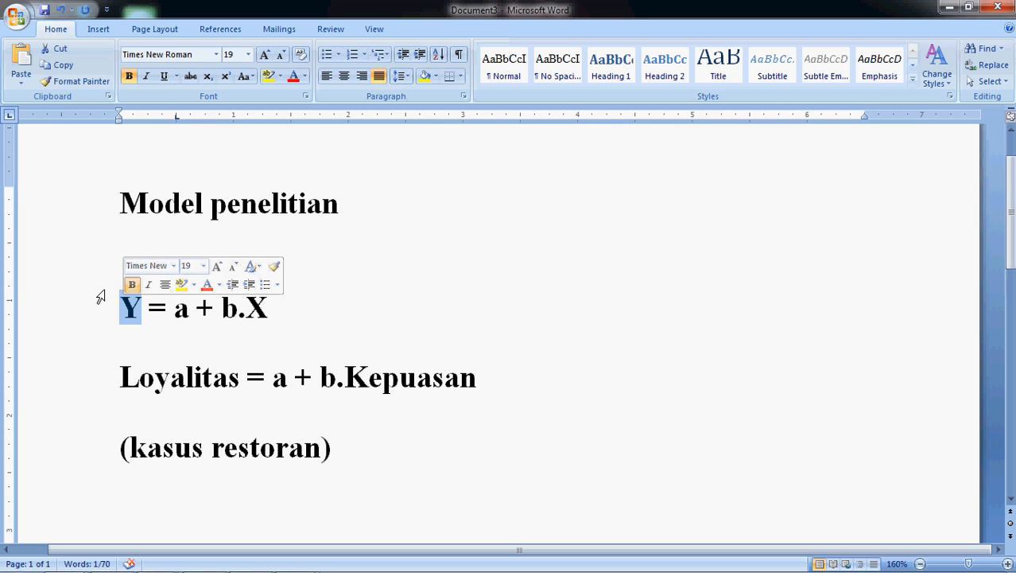
{"action": "left_click", "coordinate": [283, 311]}
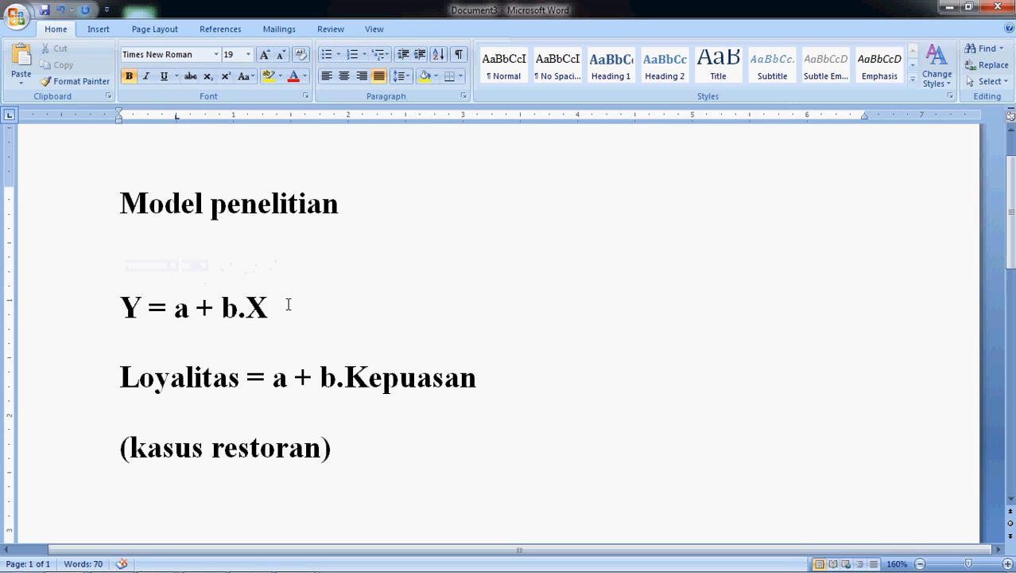
{"action": "left_click_drag", "start_coordinate": [278, 308], "coordinate": [256, 308]}
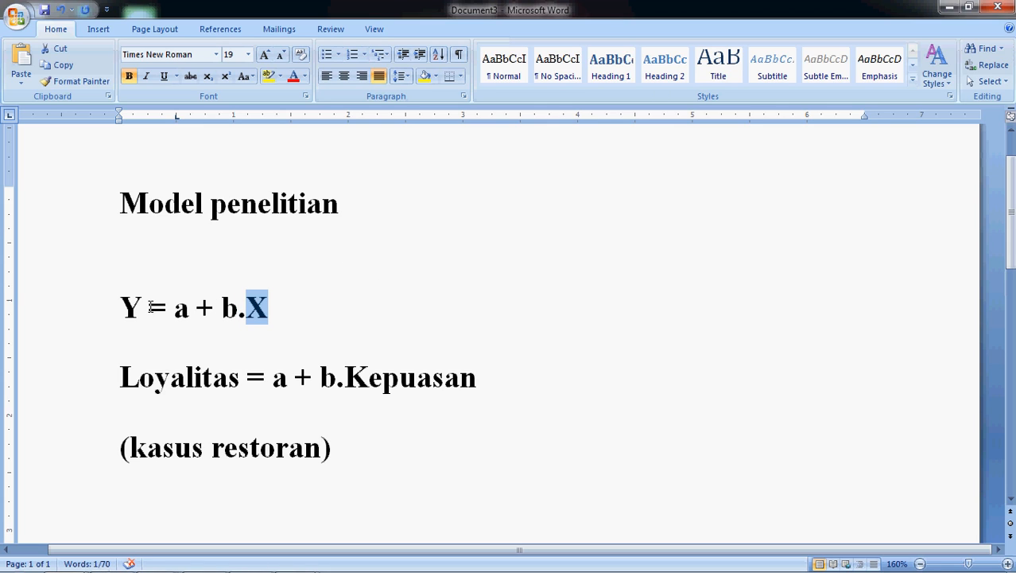
{"action": "left_click_drag", "start_coordinate": [146, 307], "coordinate": [120, 307]}
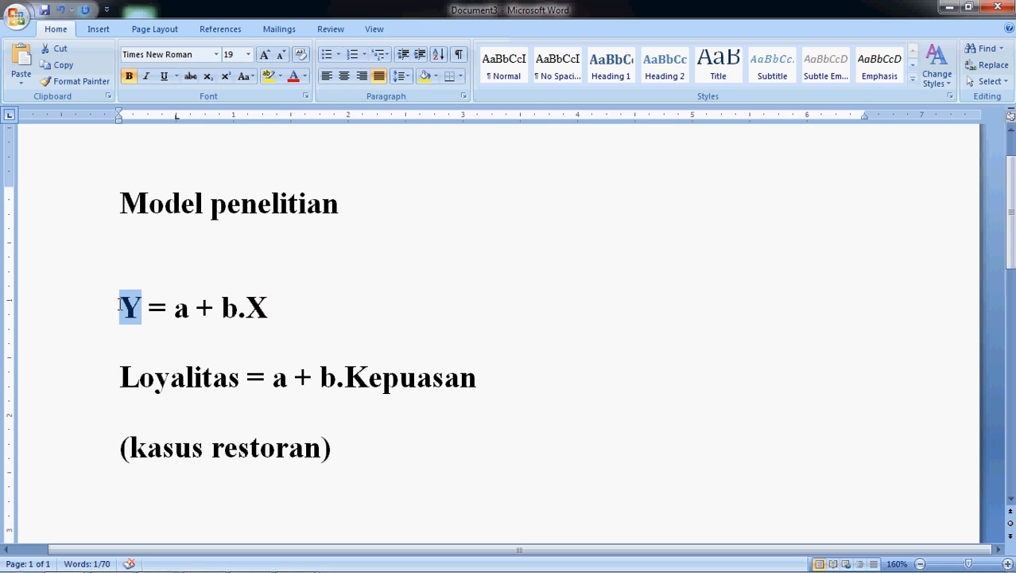
{"action": "left_click", "coordinate": [268, 309]}
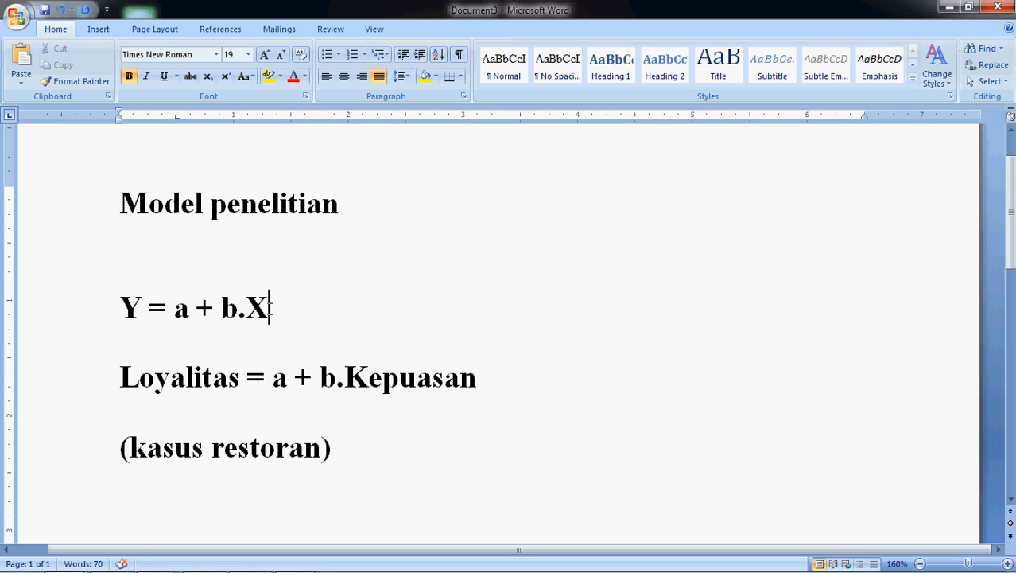
{"action": "left_click_drag", "start_coordinate": [271, 307], "coordinate": [255, 307]}
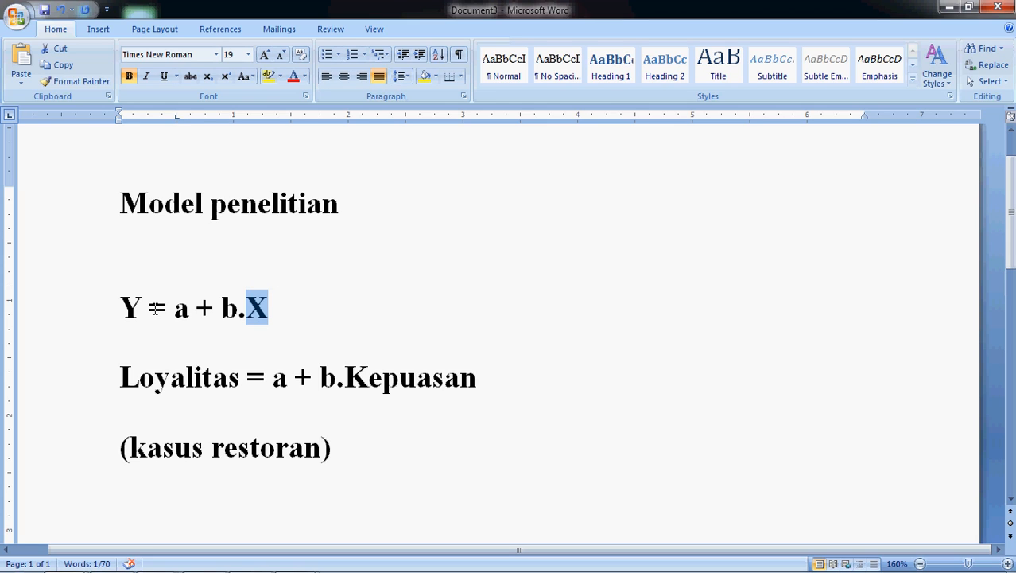
{"action": "left_click_drag", "start_coordinate": [138, 303], "coordinate": [116, 303]}
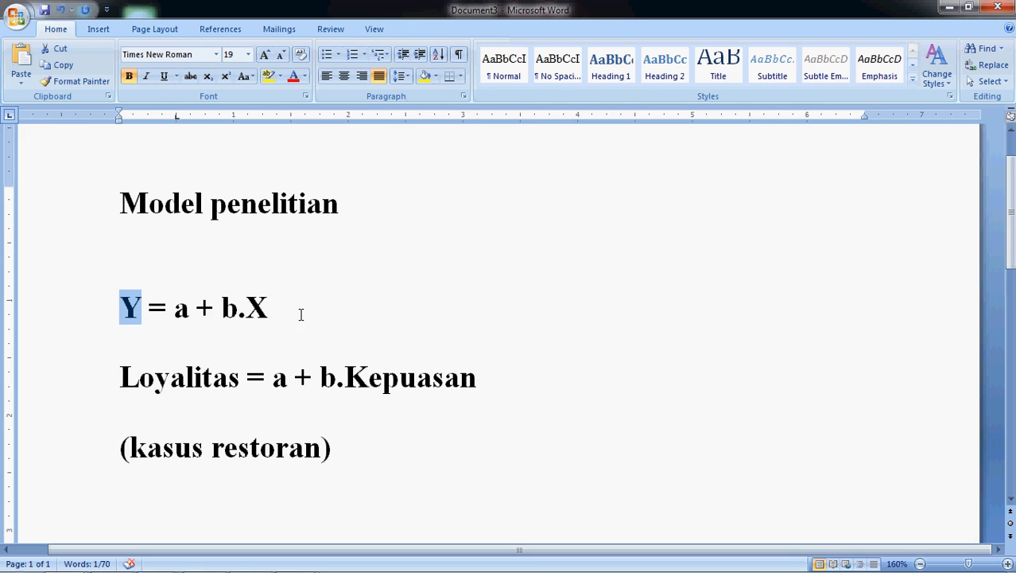
{"action": "scroll", "coordinate": [310, 314], "scroll_direction": "down", "scroll_amount": 1}
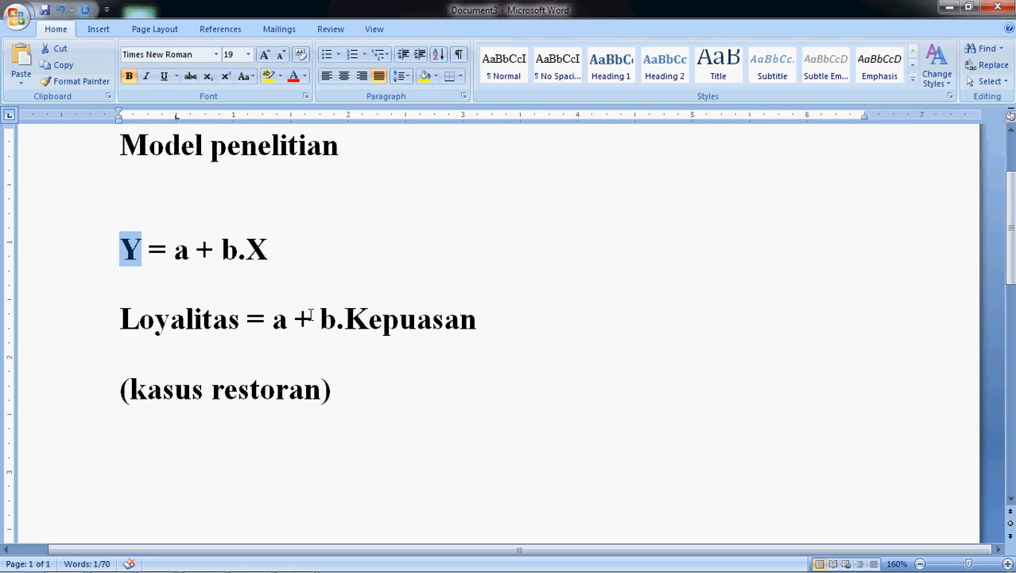
{"action": "scroll", "coordinate": [310, 314], "scroll_direction": "up", "scroll_amount": 1}
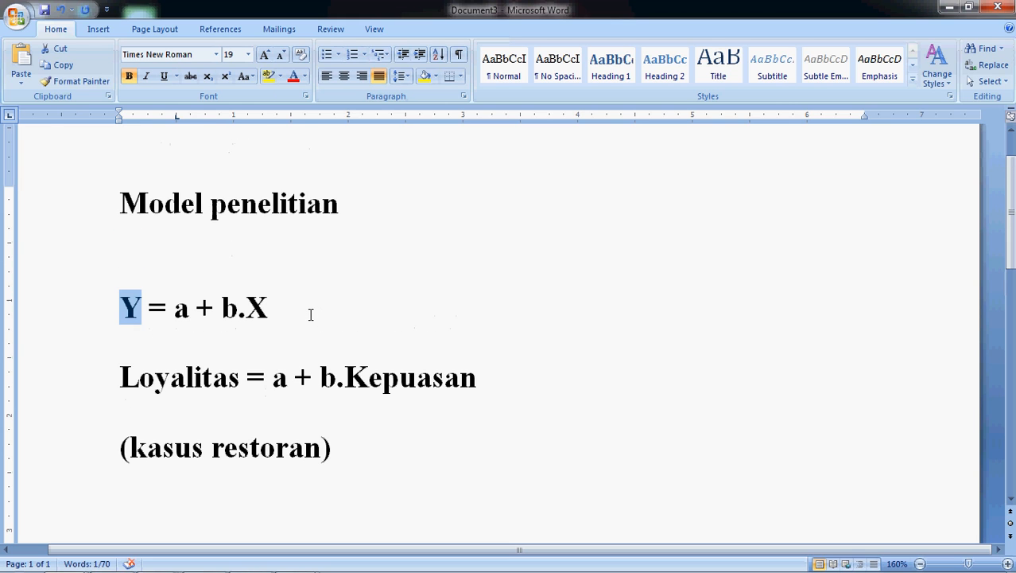
- Examine the equation Loyalitas = a + b.Kepuasan, highlighting Kepuasan and Loyalitas in turn, and the restaurant case note beneath it
{"action": "left_click", "coordinate": [81, 382]}
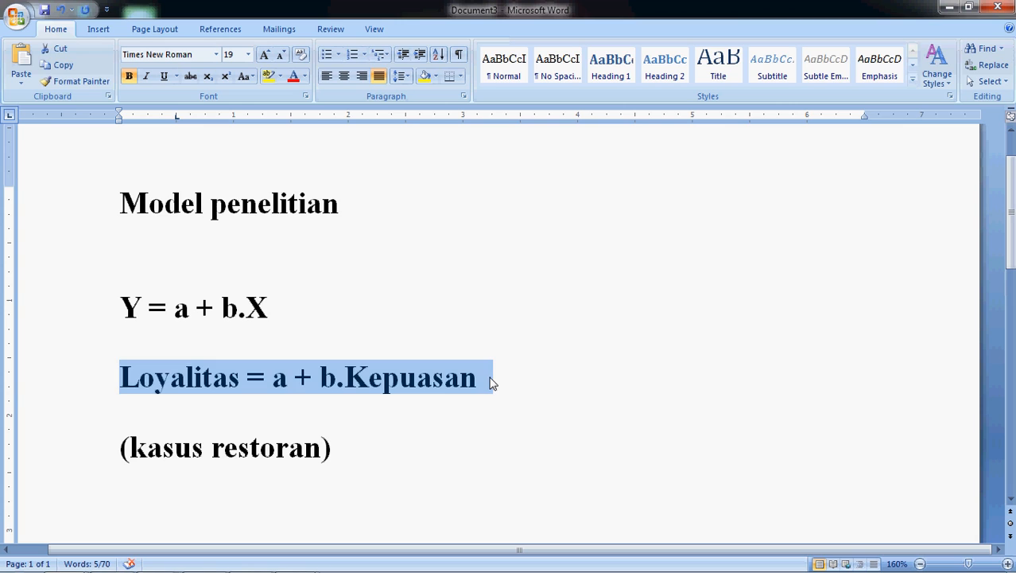
{"action": "left_click_drag", "start_coordinate": [490, 382], "coordinate": [144, 368]}
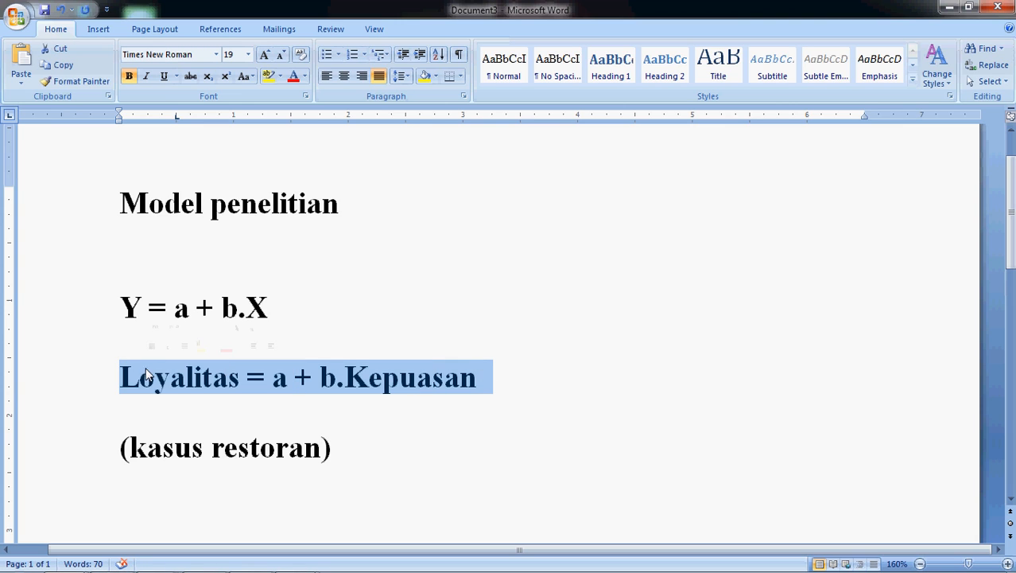
{"action": "left_click", "coordinate": [483, 382]}
{"action": "left_click_drag", "start_coordinate": [477, 379], "coordinate": [354, 375]}
{"action": "left_click_drag", "start_coordinate": [247, 377], "coordinate": [125, 375]}
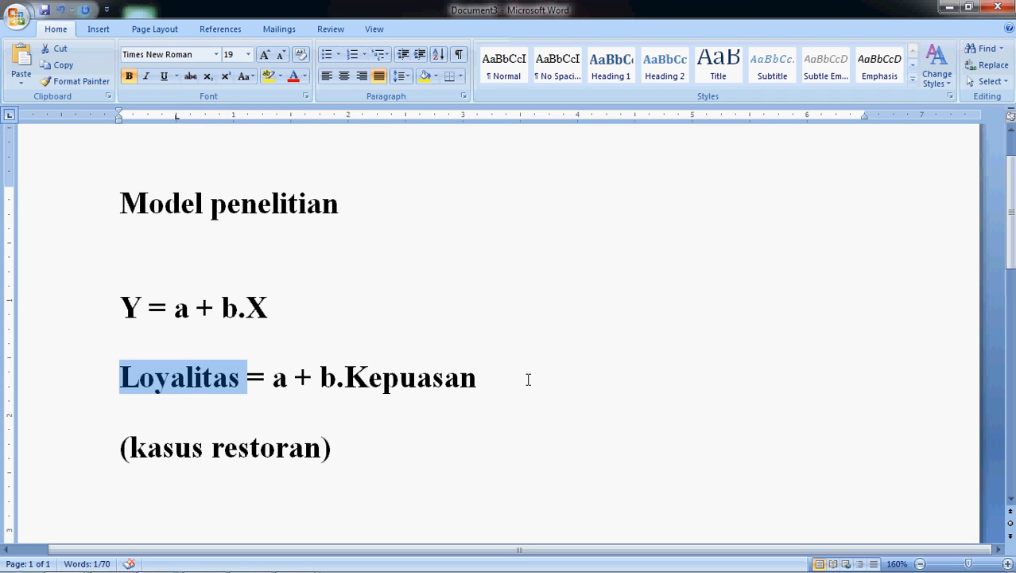
{"action": "left_click_drag", "start_coordinate": [529, 379], "coordinate": [343, 375]}
{"action": "left_click_drag", "start_coordinate": [248, 379], "coordinate": [112, 372]}
{"action": "left_click_drag", "start_coordinate": [510, 383], "coordinate": [349, 374]}
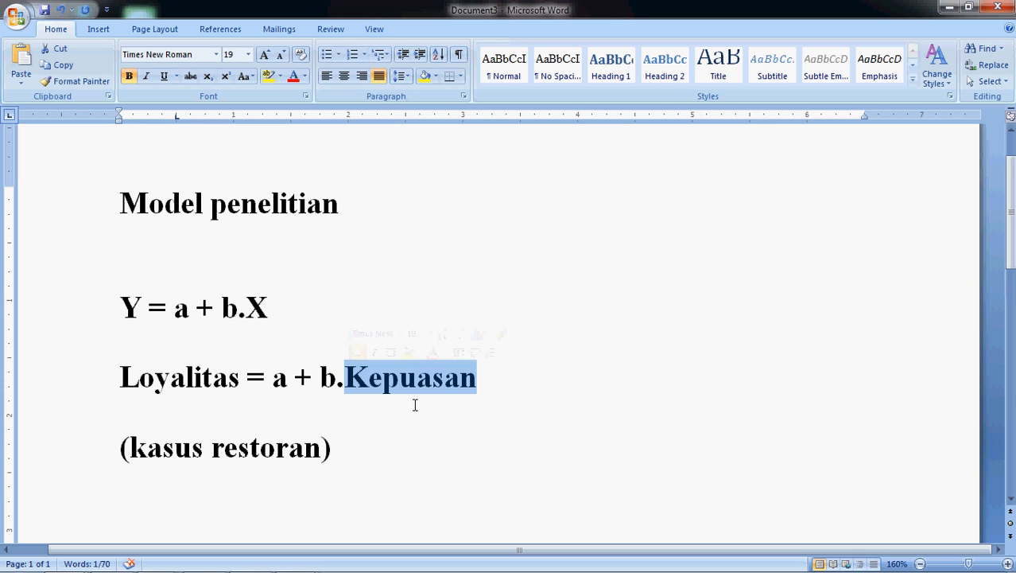
{"action": "scroll", "coordinate": [486, 386], "scroll_direction": "down", "scroll_amount": 2}
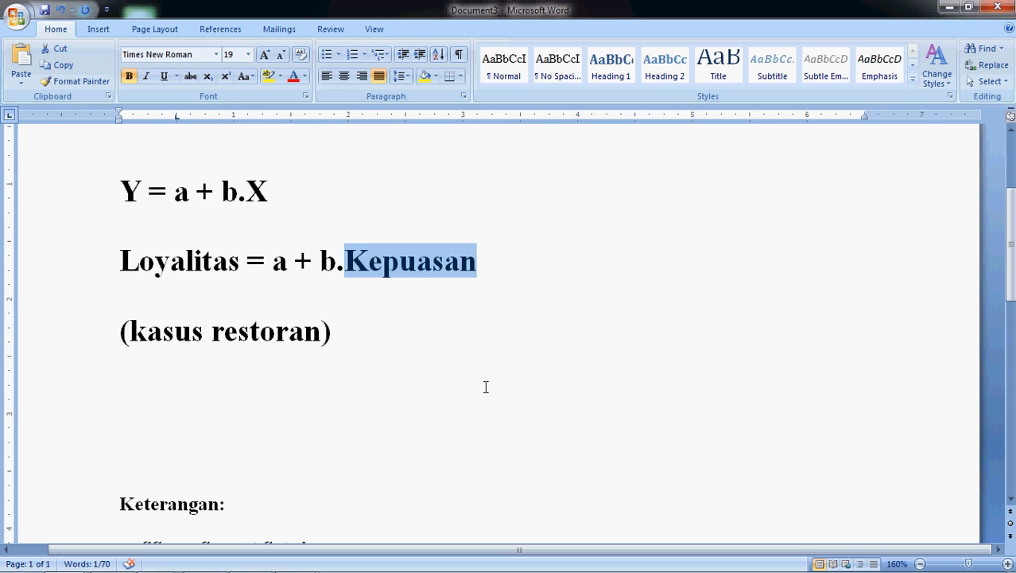
{"action": "scroll", "coordinate": [486, 387], "scroll_direction": "up", "scroll_amount": 2}
{"action": "left_click", "coordinate": [486, 387]}
{"action": "scroll", "coordinate": [484, 385], "scroll_direction": "down", "scroll_amount": 2}
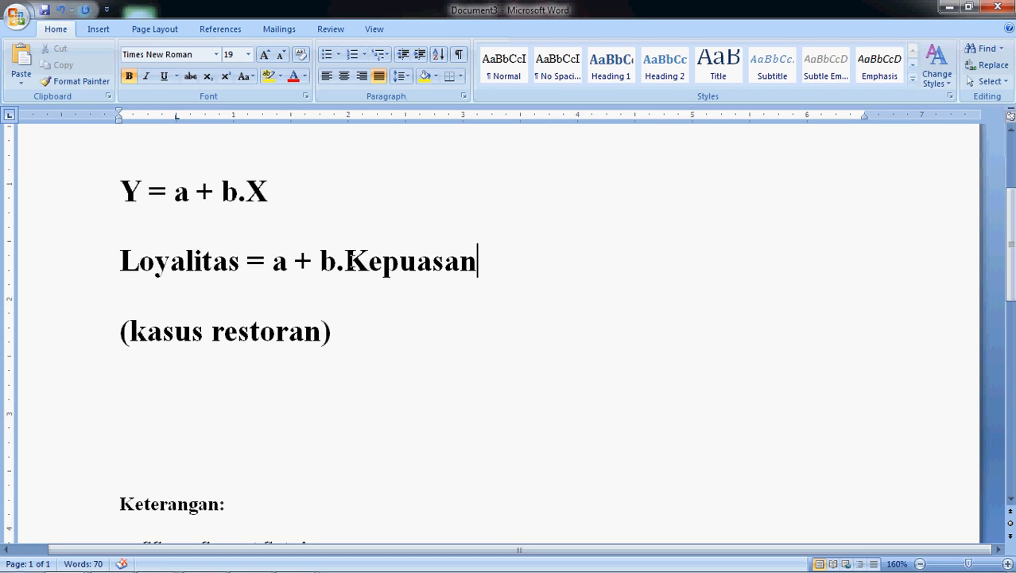
{"action": "left_click_drag", "start_coordinate": [345, 261], "coordinate": [493, 263]}
{"action": "left_click_drag", "start_coordinate": [347, 326], "coordinate": [113, 329]}
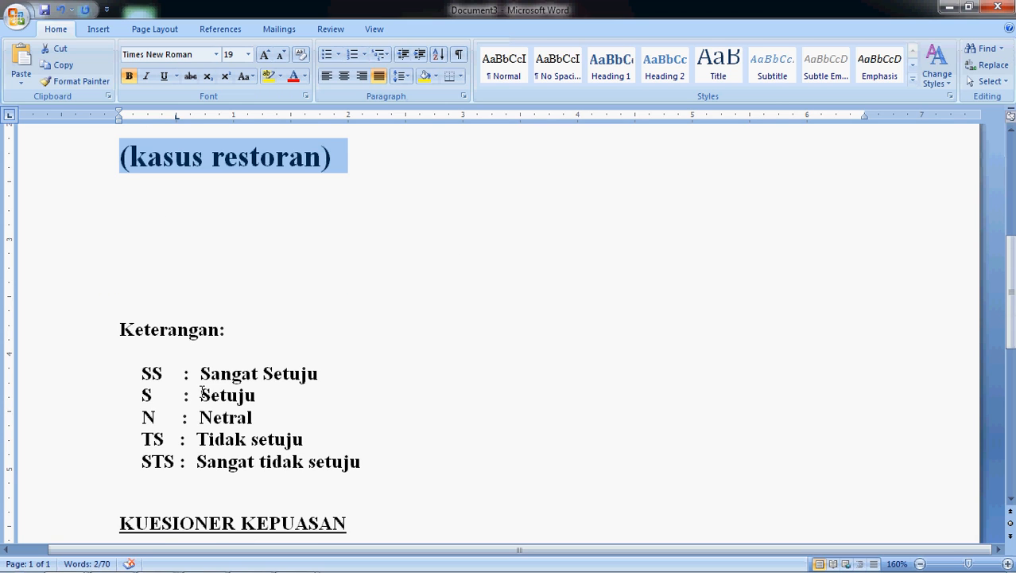
- Clear the check marks from statements 1 to 3 in the KUESIONER KEPUASAN table and select all five statements
{"action": "scroll", "coordinate": [183, 374], "scroll_direction": "down", "scroll_amount": 3}
{"action": "scroll", "coordinate": [308, 389], "scroll_direction": "down", "scroll_amount": 2}
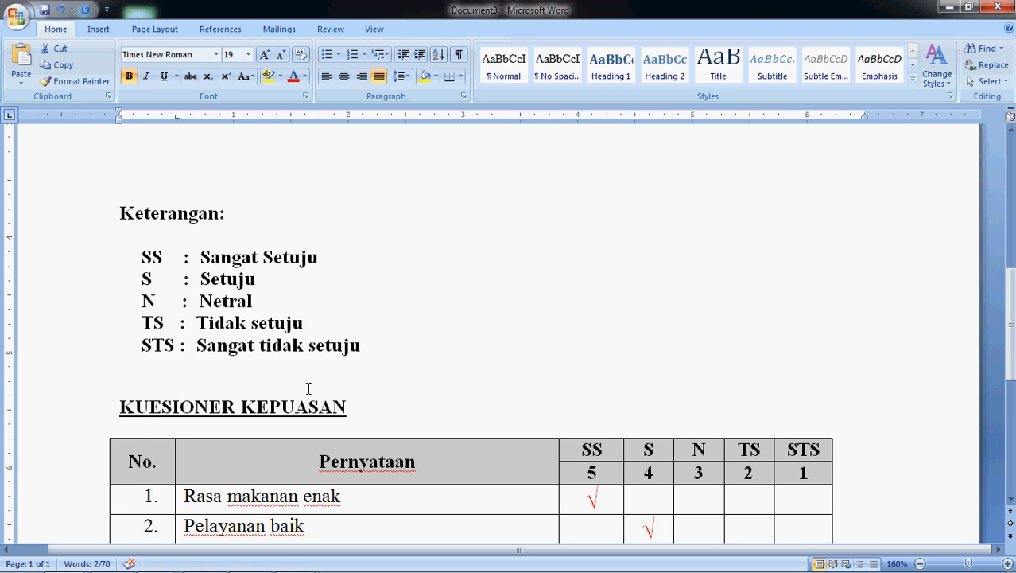
{"action": "scroll", "coordinate": [309, 388], "scroll_direction": "down", "scroll_amount": 2}
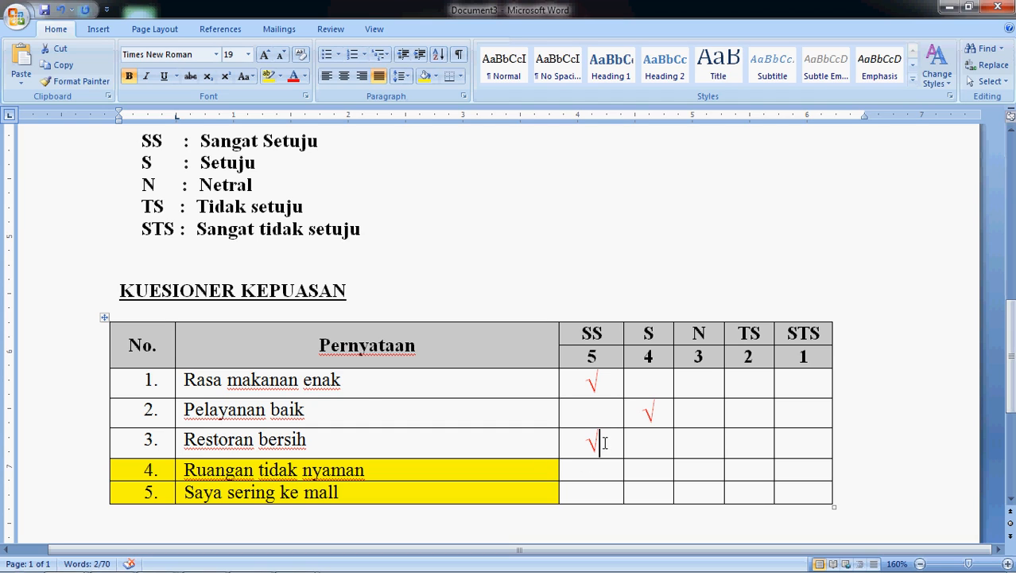
{"action": "left_click_drag", "start_coordinate": [601, 443], "coordinate": [584, 448]}
{"action": "key", "text": "Delete"}
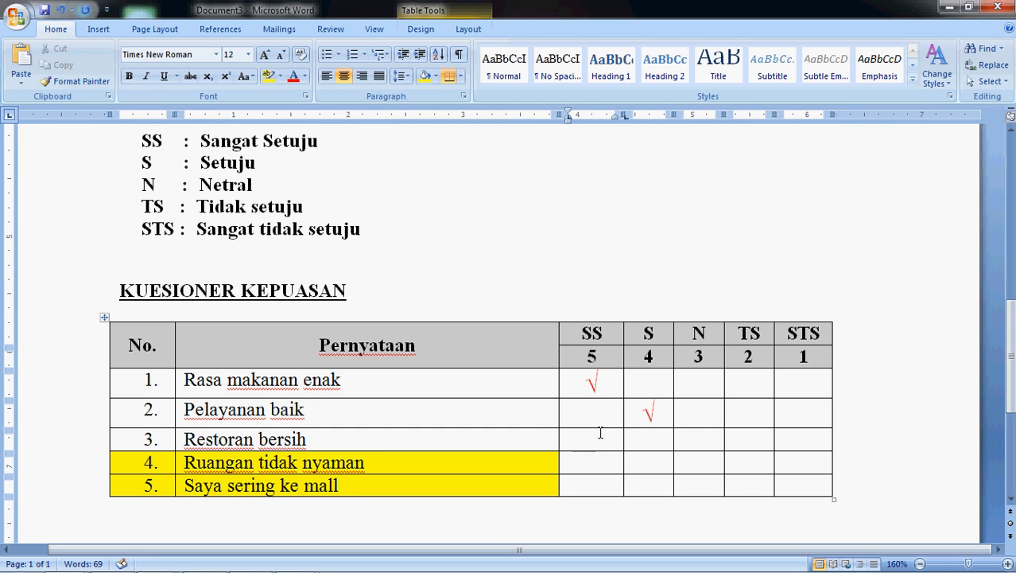
{"action": "left_click_drag", "start_coordinate": [663, 411], "coordinate": [590, 383]}
{"action": "key", "text": "ctrl+c"}
{"action": "key", "text": "Delete"}
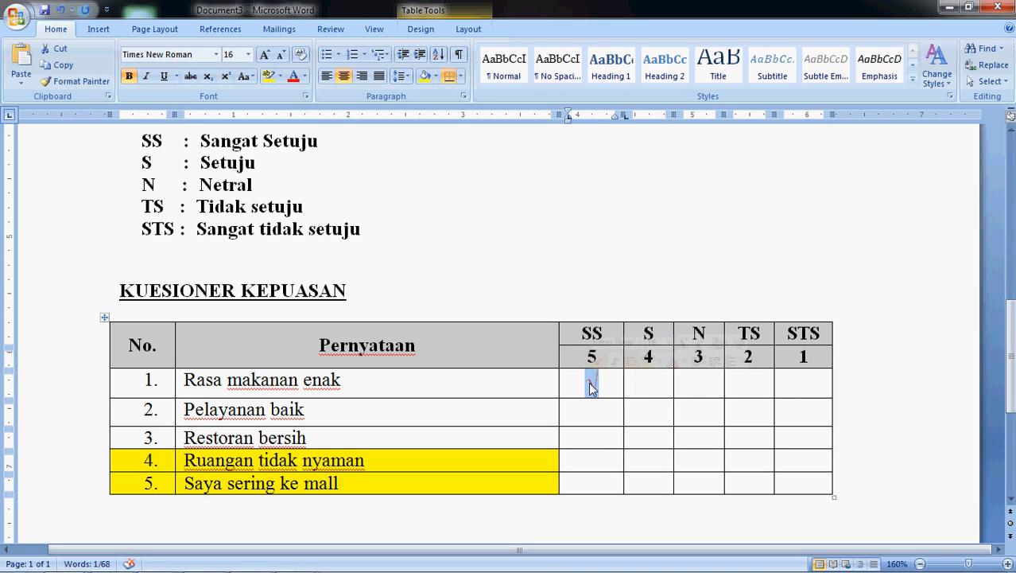
{"action": "key", "text": "Delete"}
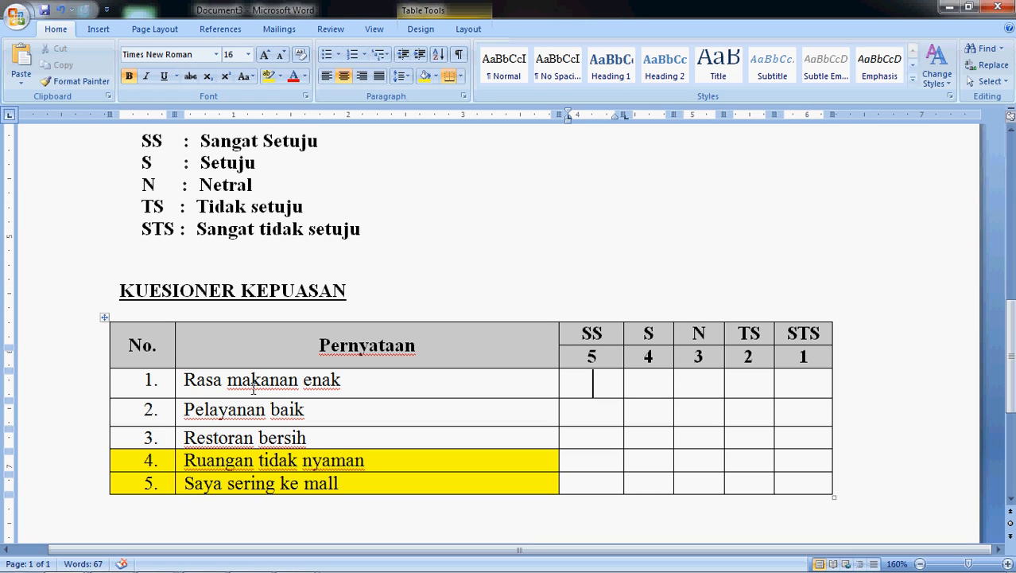
{"action": "left_click_drag", "start_coordinate": [188, 379], "coordinate": [315, 484]}
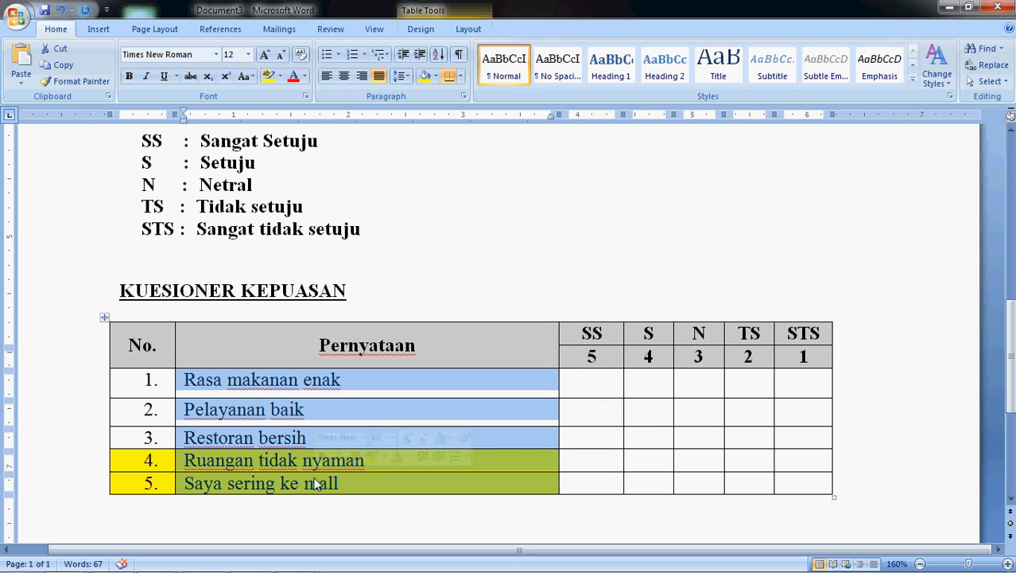
{"action": "key", "text": "super"}
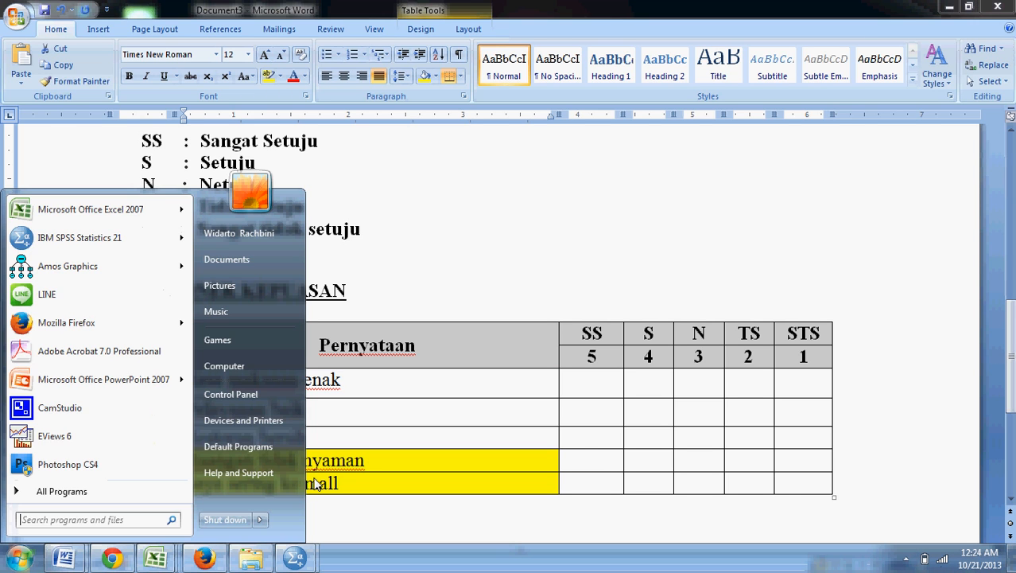
{"action": "left_click", "coordinate": [420, 383]}
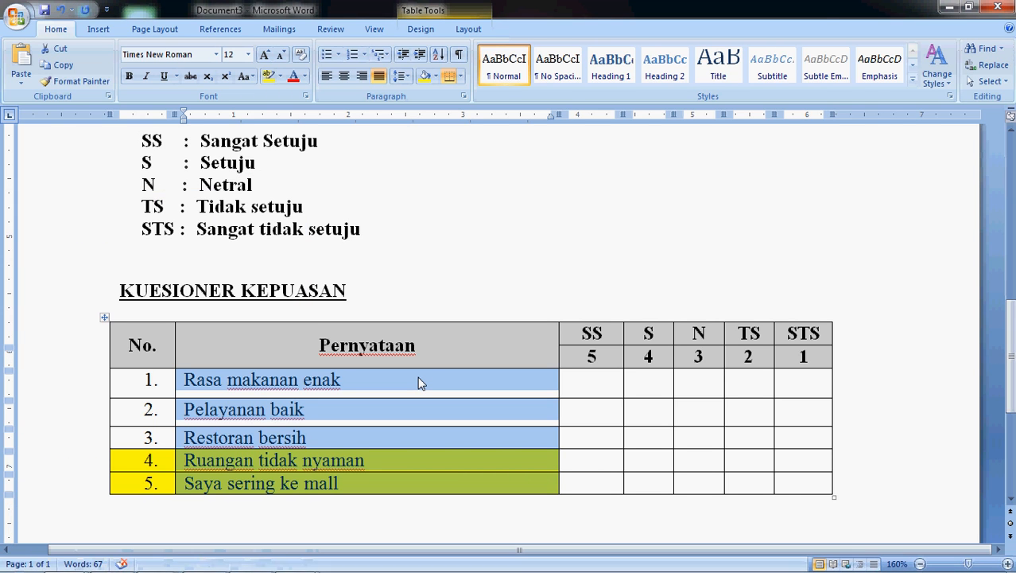
{"action": "key", "text": "super+Right"}
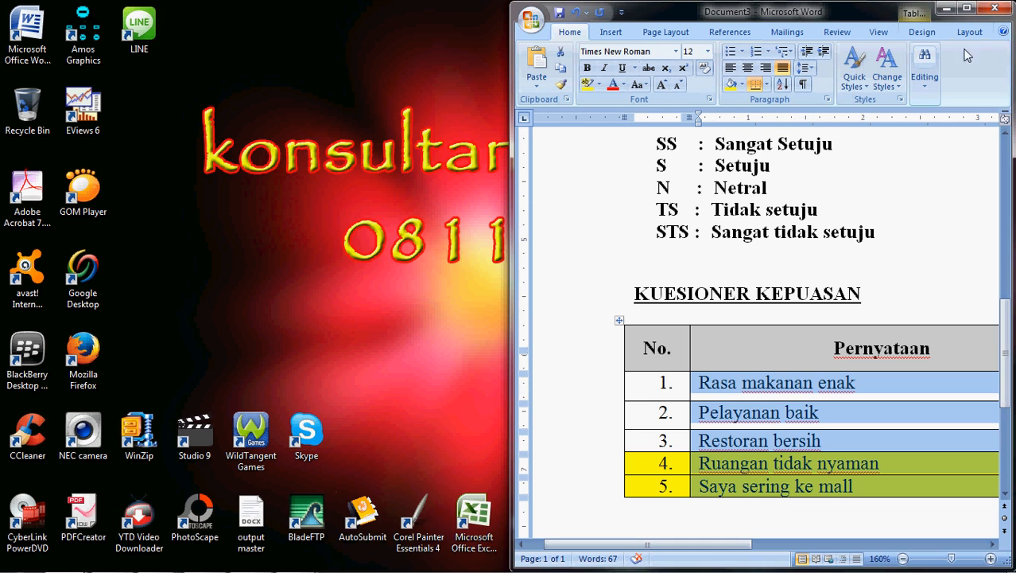
{"action": "left_click", "coordinate": [967, 9]}
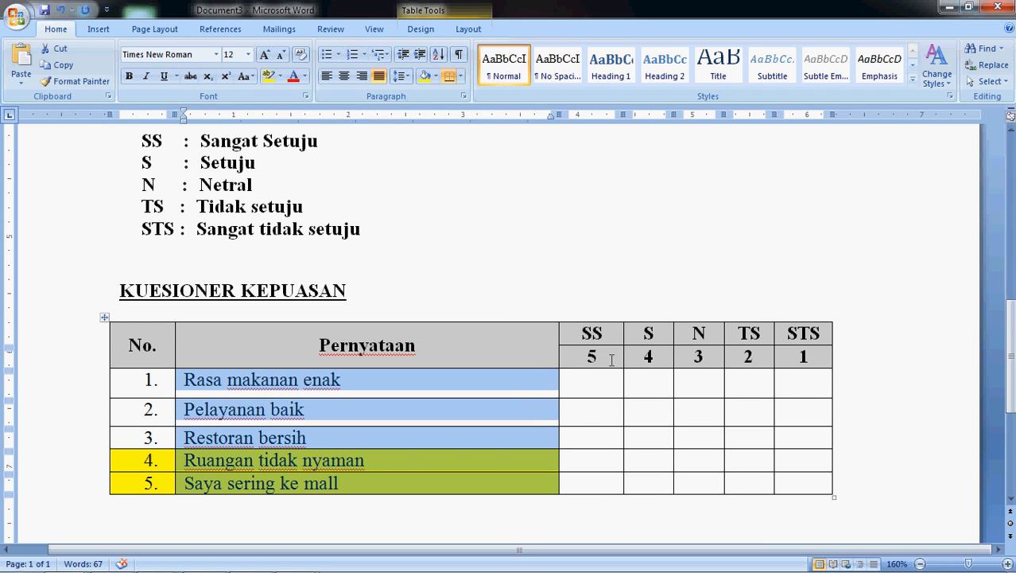
- Mark sample answers with check marks in the KUESIONER KEPUASAN table: statement 1 under SS, statement 2 under S and statement 3 under SS
{"action": "left_click", "coordinate": [603, 383]}
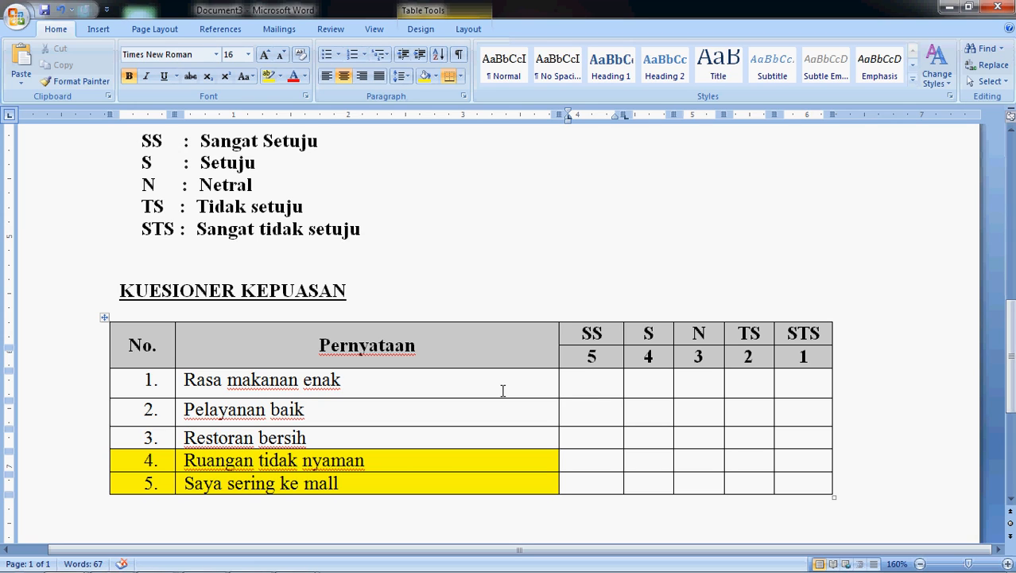
{"action": "key", "text": "ctrl+v"}
{"action": "left_click", "coordinate": [109, 380]}
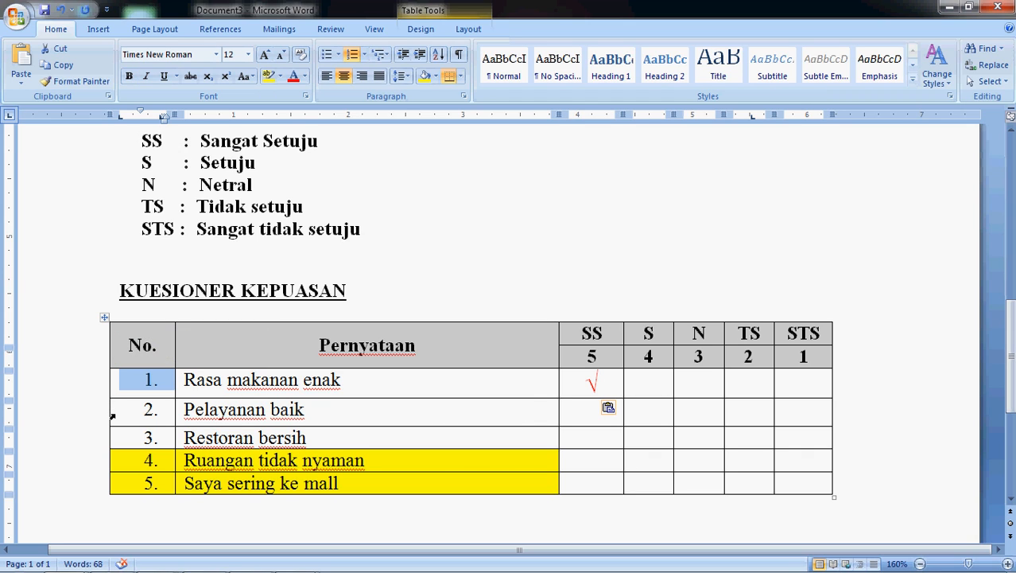
{"action": "left_click", "coordinate": [112, 413]}
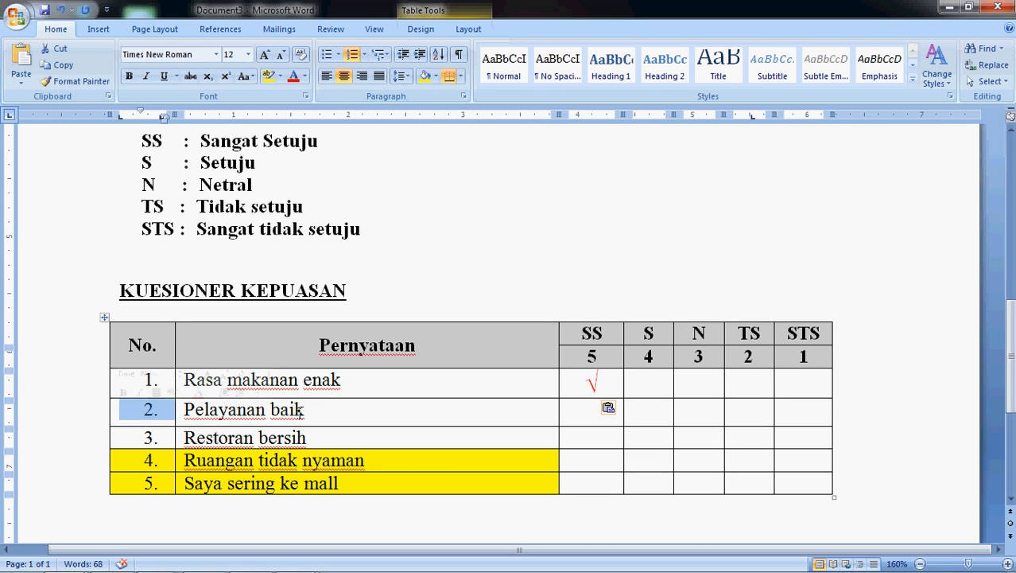
{"action": "left_click", "coordinate": [660, 413]}
{"action": "key", "text": "ctrl+v"}
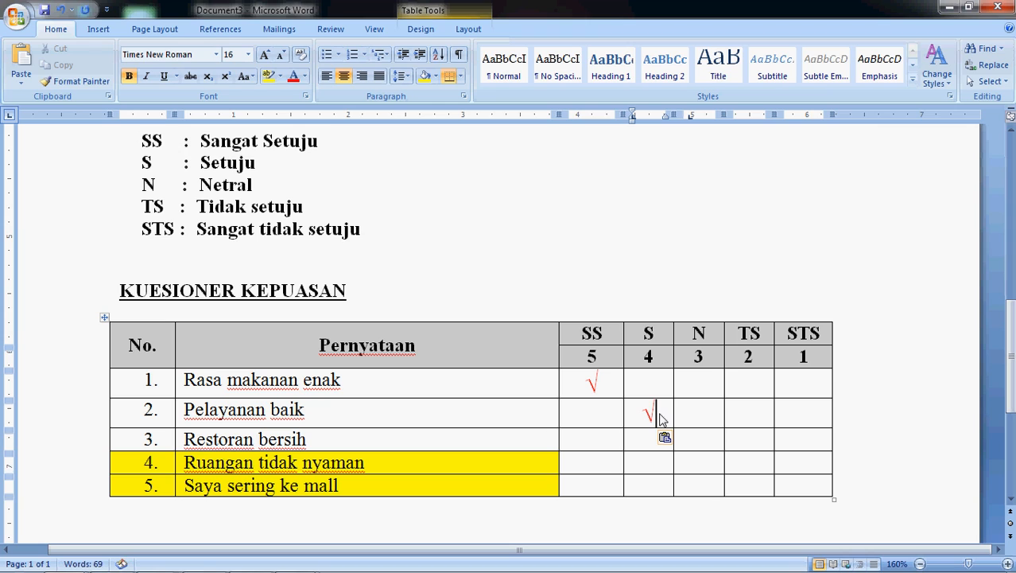
{"action": "left_click", "coordinate": [591, 436]}
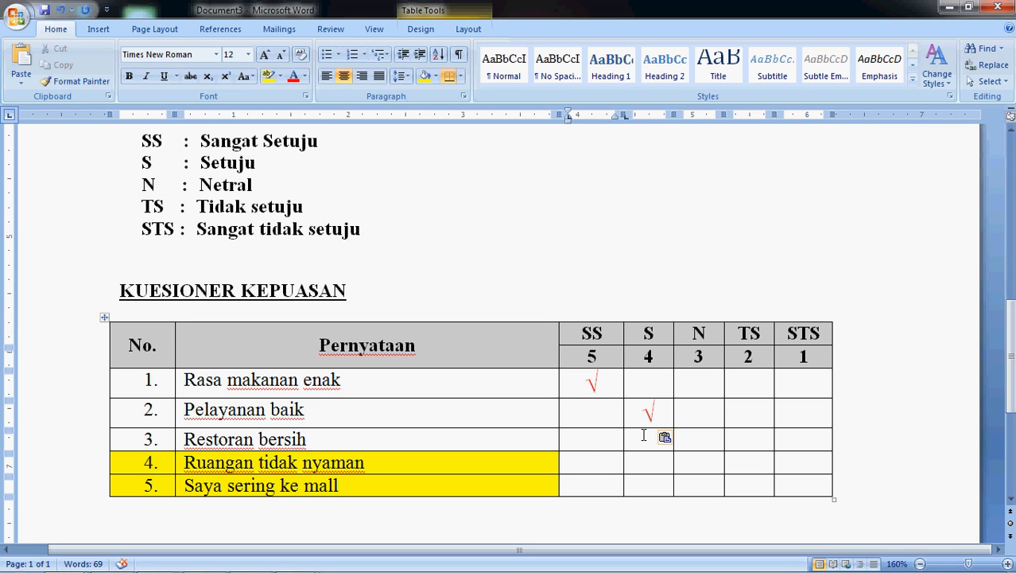
{"action": "key", "text": "ctrl+v"}
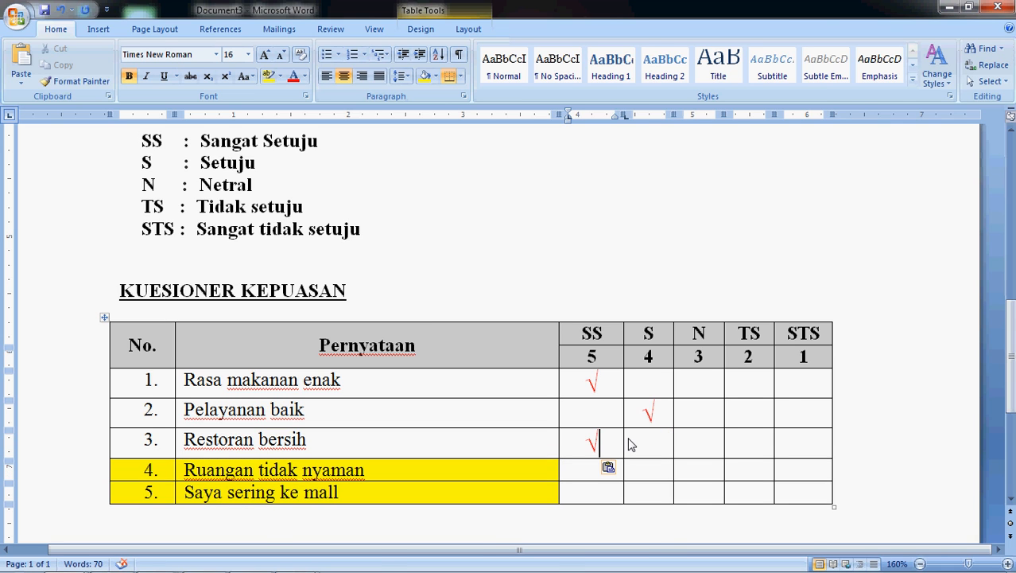
- Switch to the Excel workbook "data" and show it side by side with the Word questionnaire
{"action": "key", "text": "super+Right"}
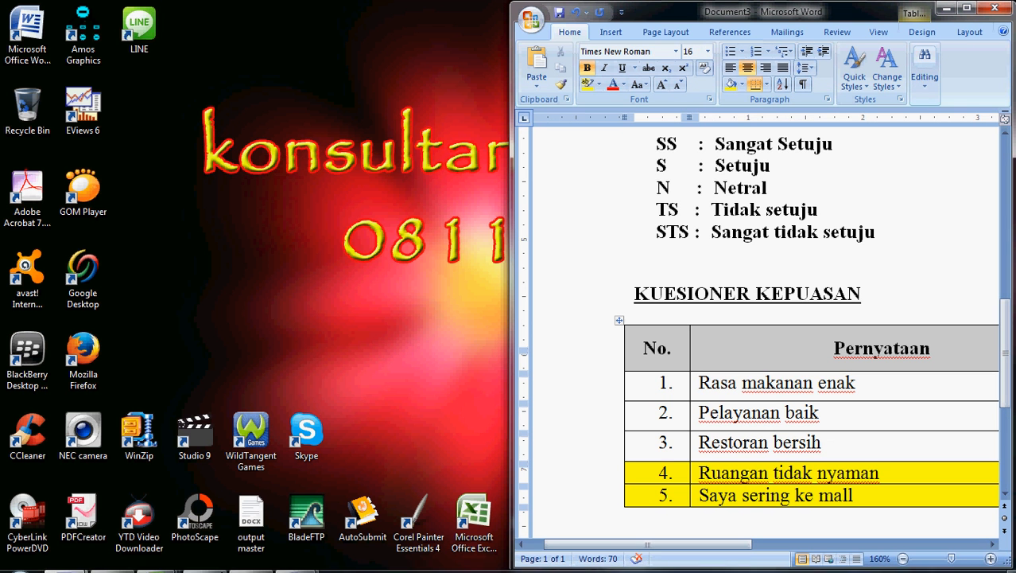
{"action": "mouse_move", "coordinate": [211, 569]}
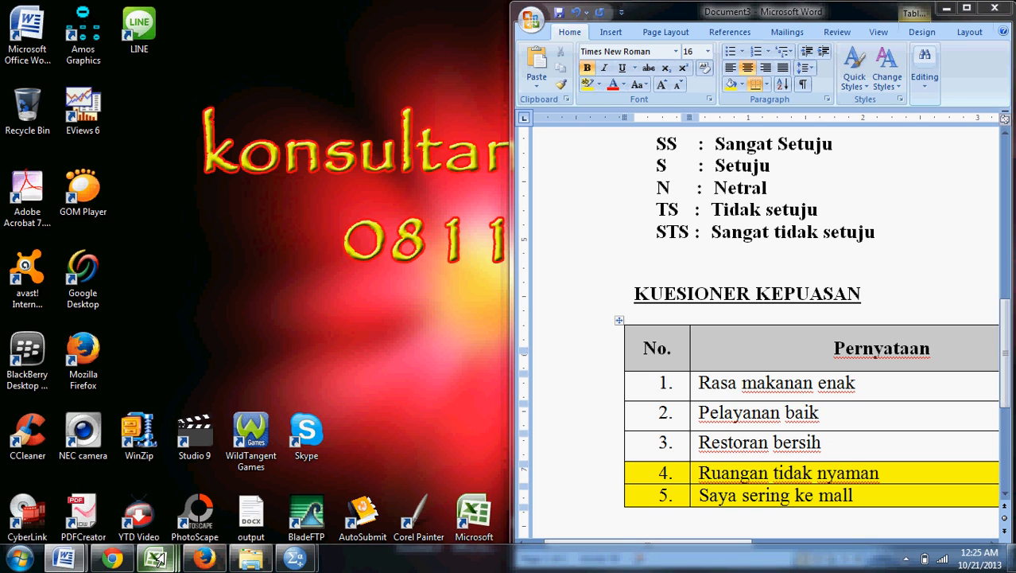
{"action": "mouse_move", "coordinate": [159, 559]}
{"action": "left_click", "coordinate": [392, 498]}
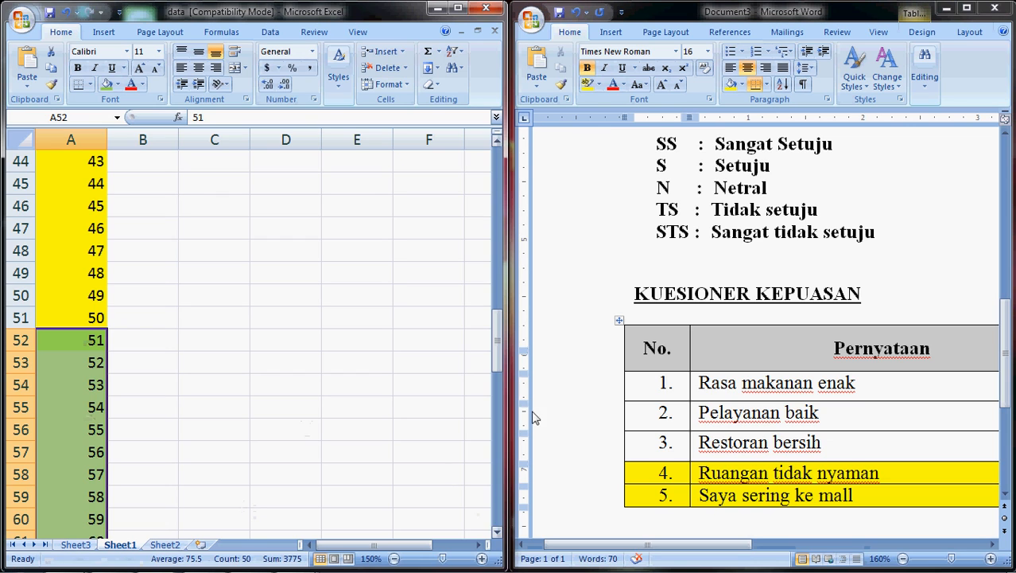
- Clear the existing answers in cells B2:E6 of Sheet1
{"action": "left_click_drag", "start_coordinate": [497, 349], "coordinate": [496, 159]}
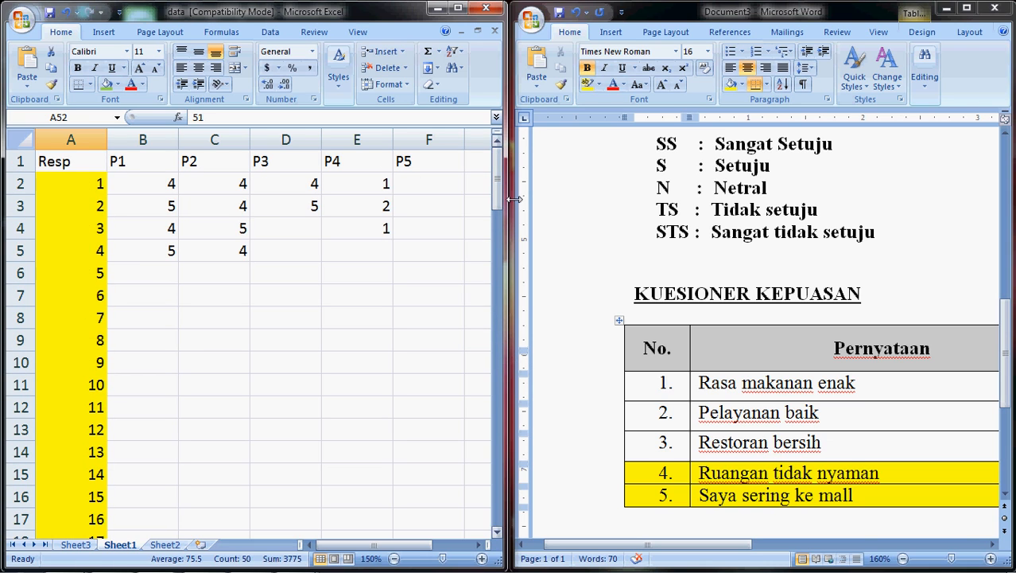
{"action": "mouse_move", "coordinate": [496, 181]}
{"action": "left_mouse_down"}
{"action": "mouse_move", "coordinate": [495, 355]}
{"action": "mouse_move", "coordinate": [505, 179]}
{"action": "left_mouse_up"}
{"action": "left_click_drag", "start_coordinate": [139, 183], "coordinate": [362, 268]}
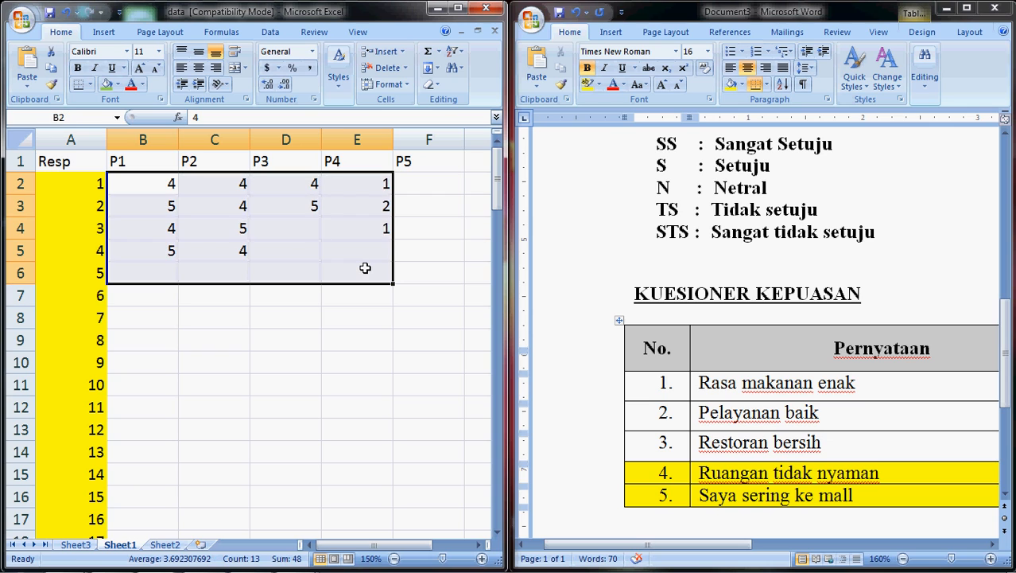
{"action": "key", "text": "Delete"}
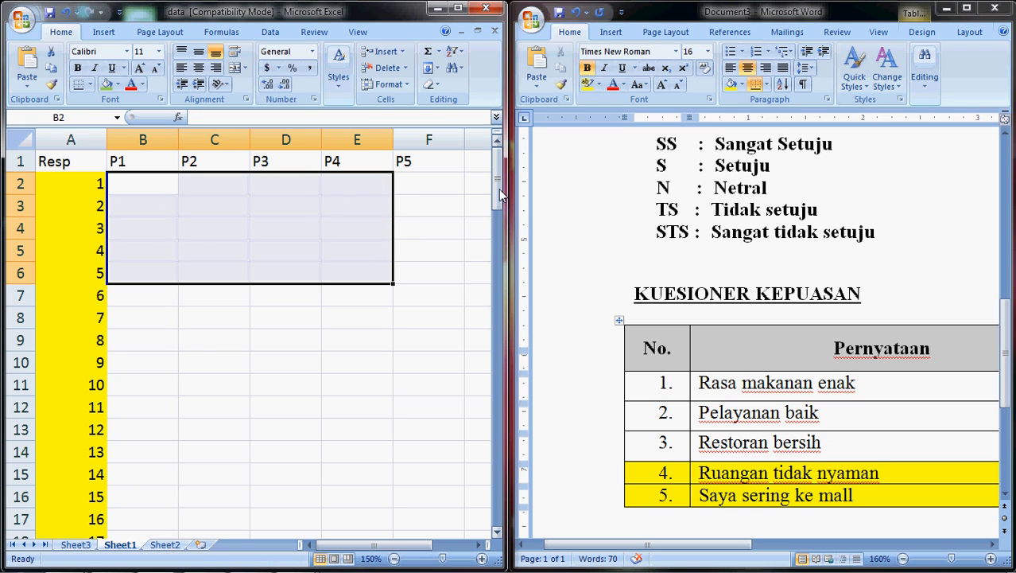
{"action": "left_click_drag", "start_coordinate": [496, 191], "coordinate": [508, 161]}
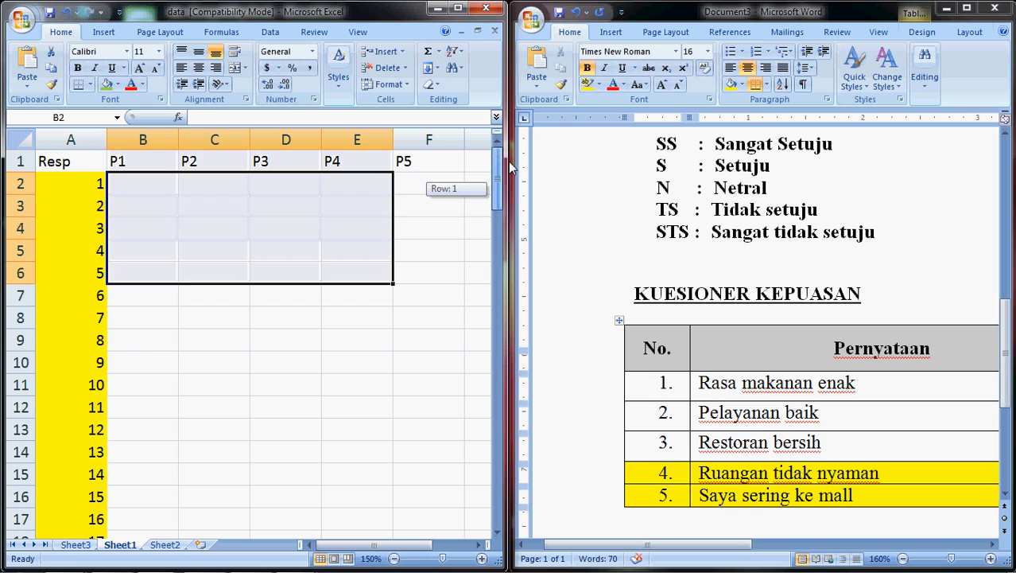
- Enter the first respondent's answers in row 2: 4 for P1, 4 for P2 and 5 for P3
{"action": "left_click", "coordinate": [156, 178]}
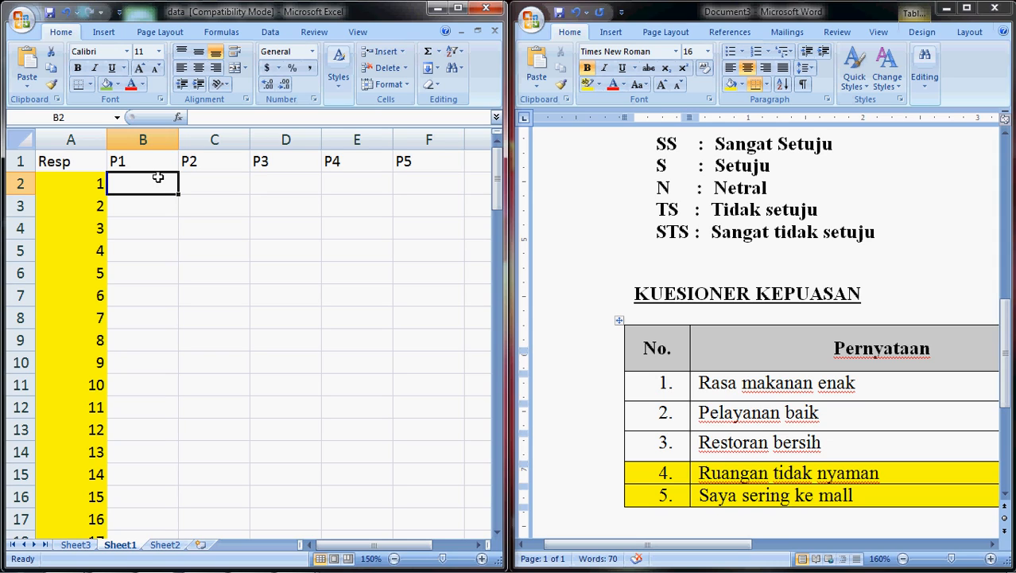
{"action": "type", "text": "4"}
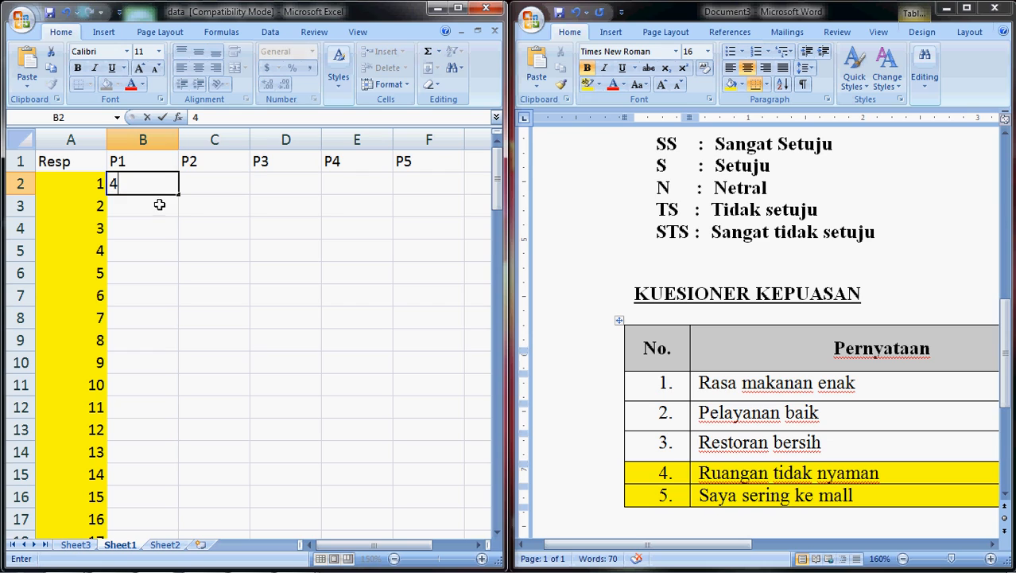
{"action": "left_click", "coordinate": [231, 188]}
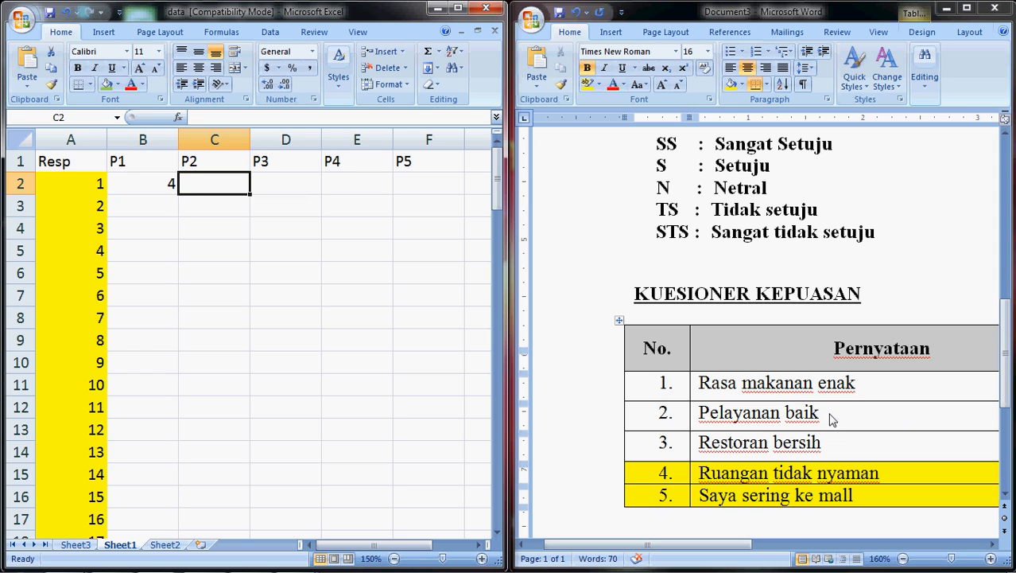
{"action": "type", "text": "4"}
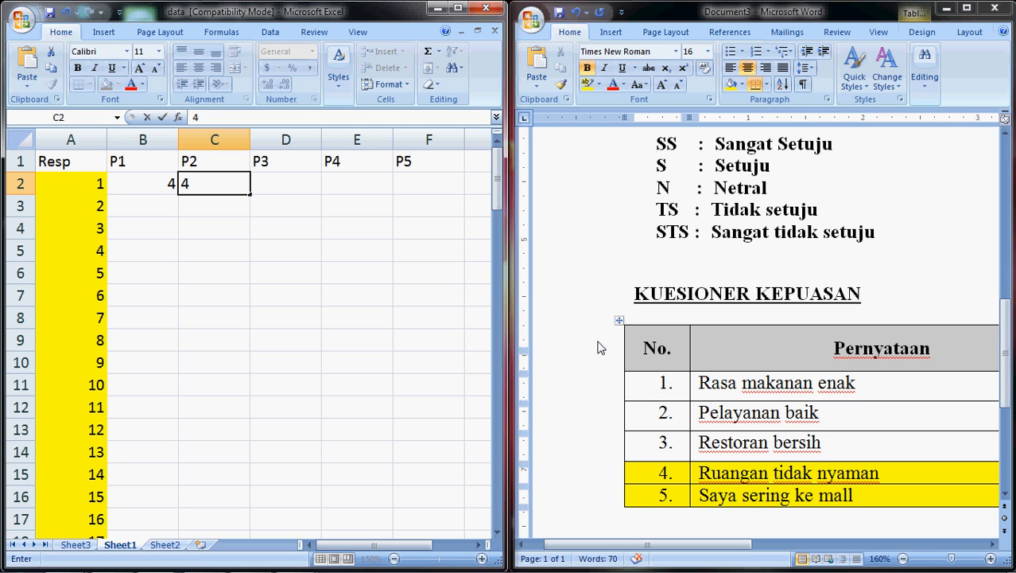
{"action": "key", "text": "Tab"}
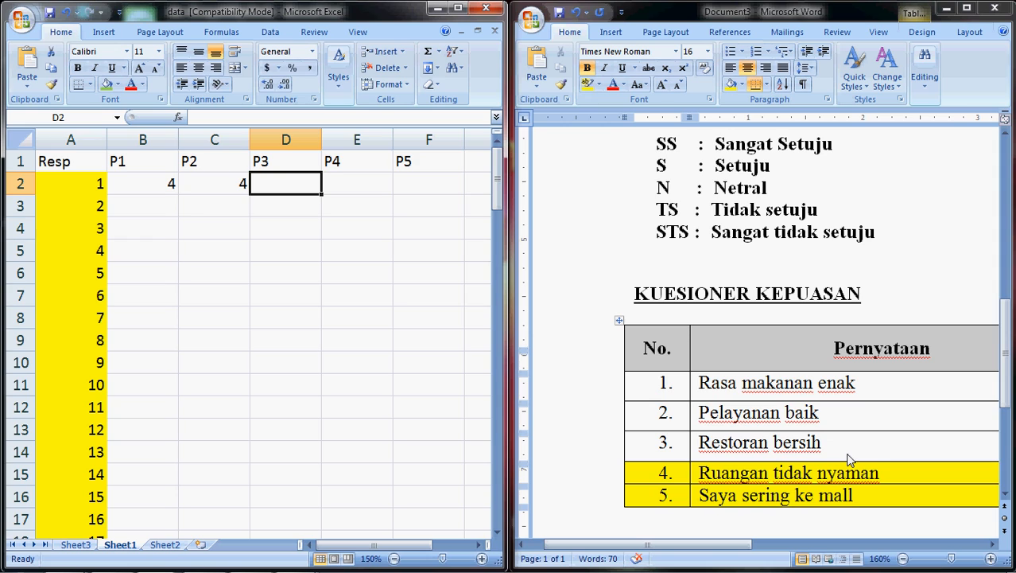
{"action": "type", "text": "5"}
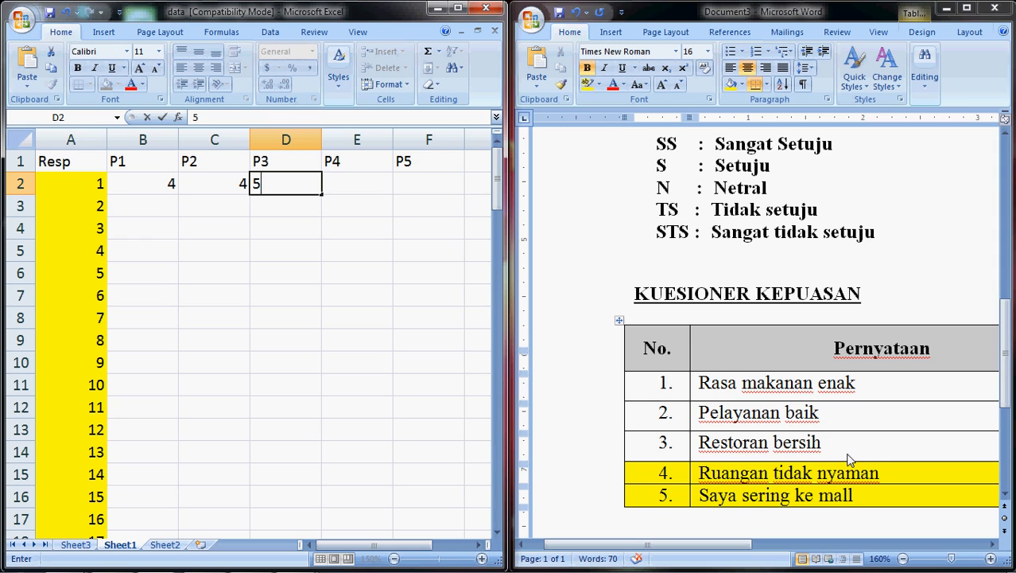
{"action": "key", "text": "Tab"}
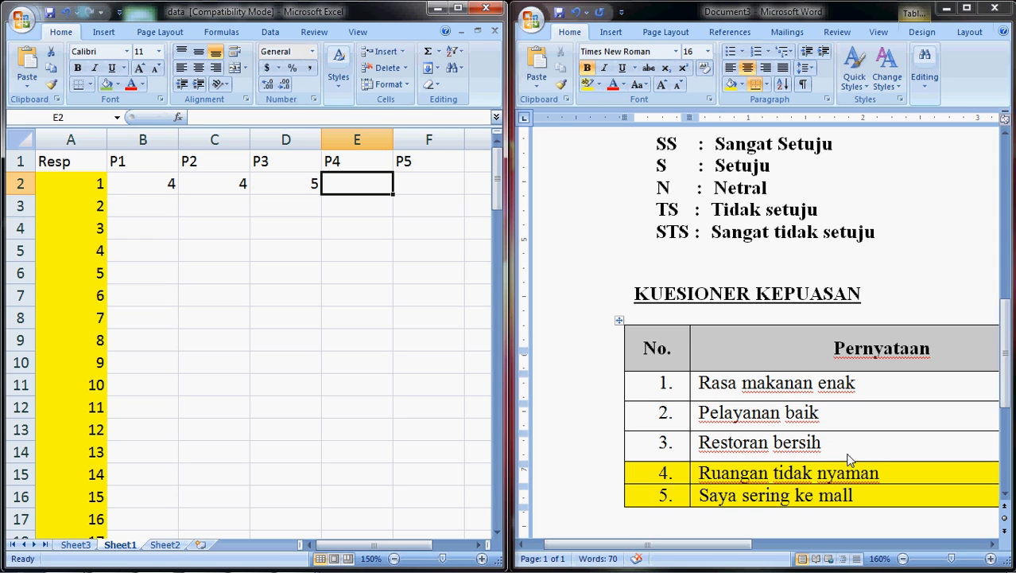
- Highlight the statement "Ruangan tidak nyaman" in the questionnaire and enter 2 as the first respondent's P4 answer
{"action": "left_click", "coordinate": [719, 482]}
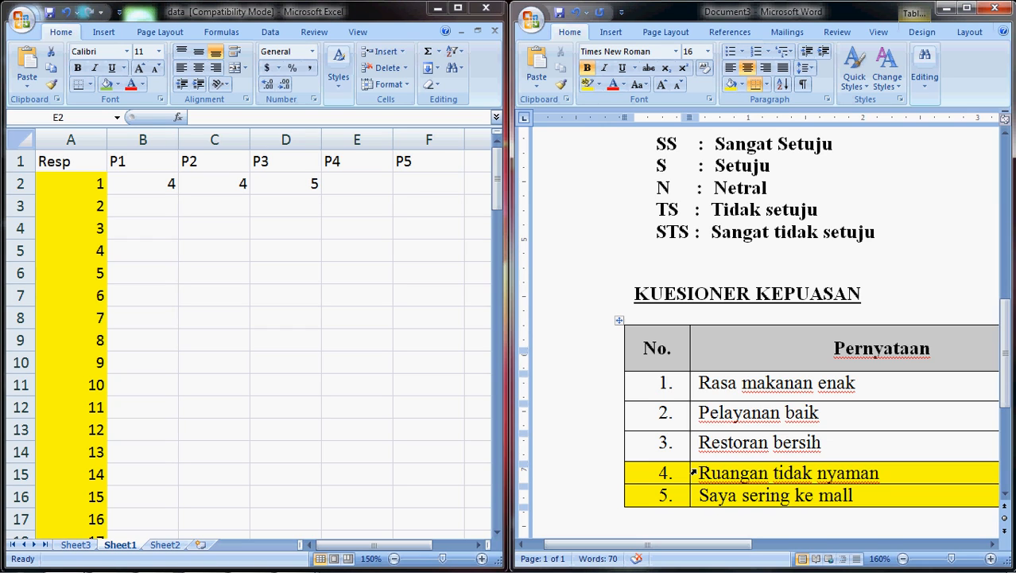
{"action": "left_click", "coordinate": [693, 472]}
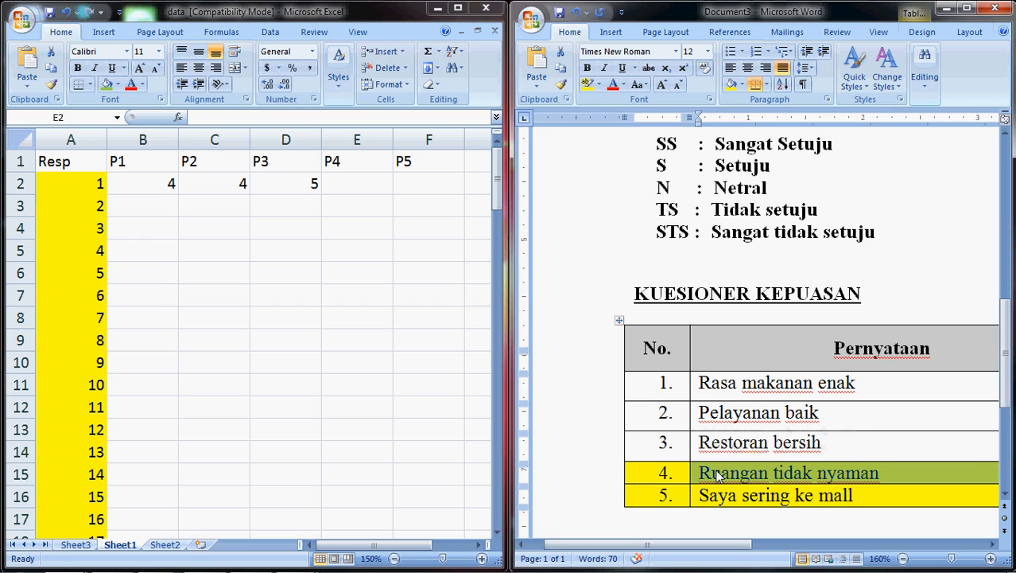
{"action": "left_click", "coordinate": [726, 478]}
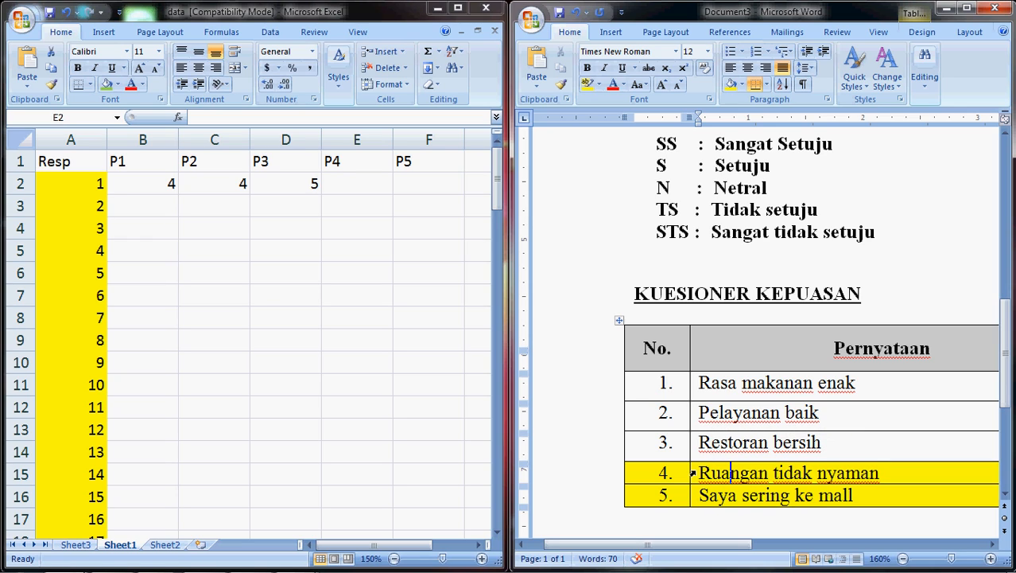
{"action": "left_click", "coordinate": [694, 473]}
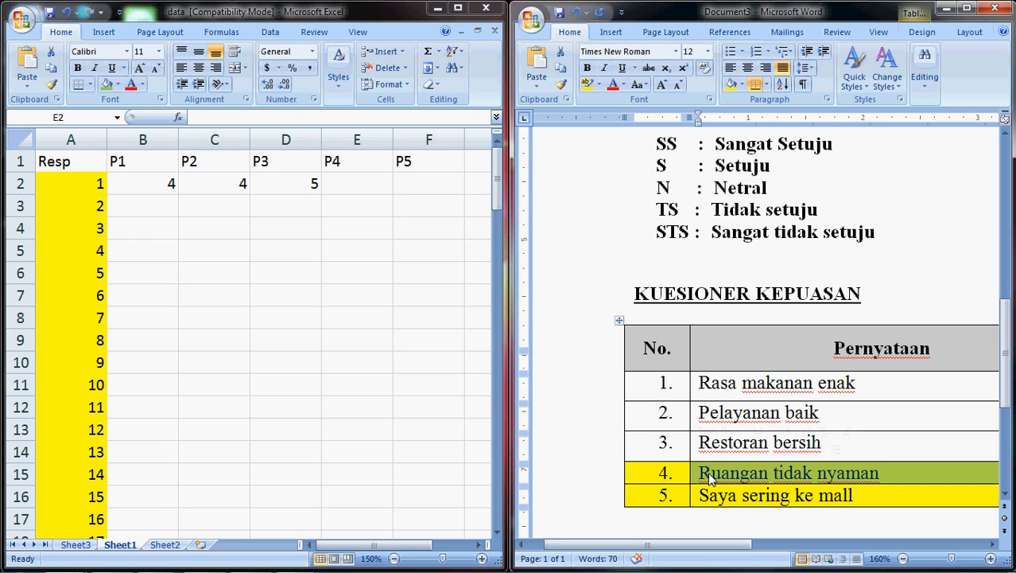
{"action": "left_click", "coordinate": [709, 475]}
{"action": "left_click", "coordinate": [689, 475]}
{"action": "mouse_move", "coordinate": [498, 186]}
{"action": "left_mouse_down"}
{"action": "mouse_move", "coordinate": [499, 340]}
{"action": "mouse_move", "coordinate": [500, 175]}
{"action": "left_mouse_up"}
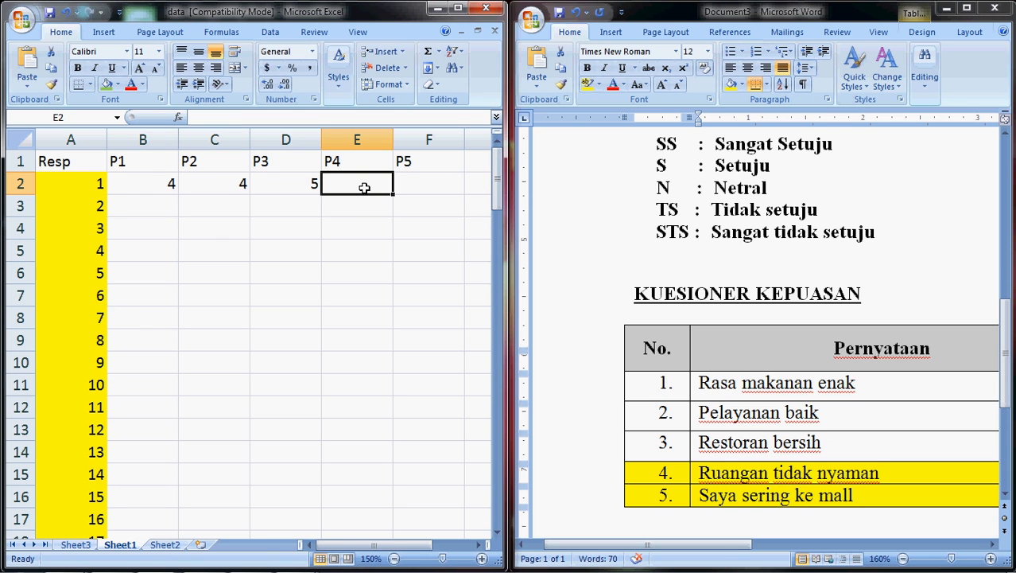
{"action": "type", "text": "2"}
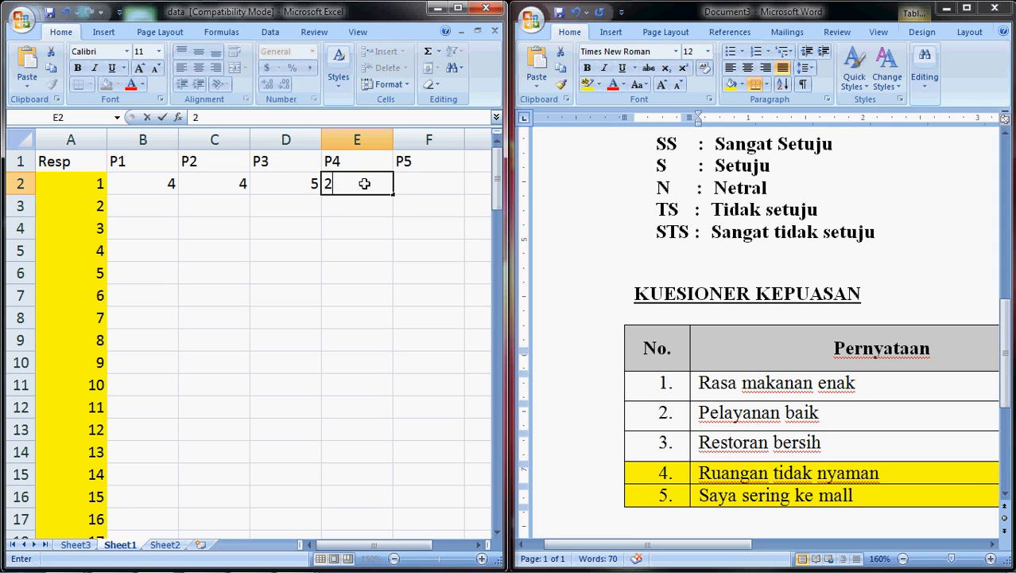
{"action": "key", "text": "Tab"}
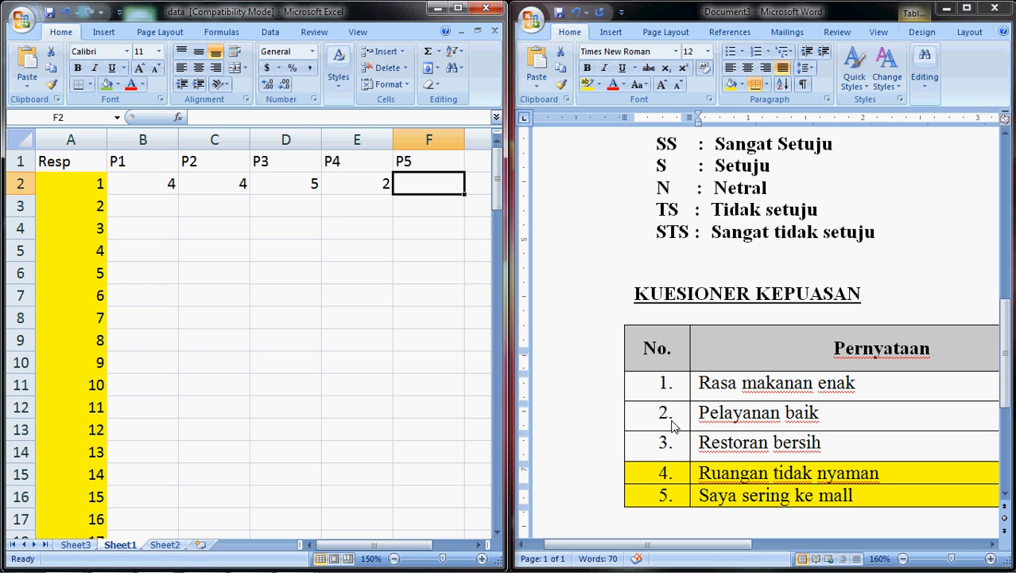
- Enter 5 as the first respondent's P5 answer in cell F2
{"action": "left_click", "coordinate": [372, 184]}
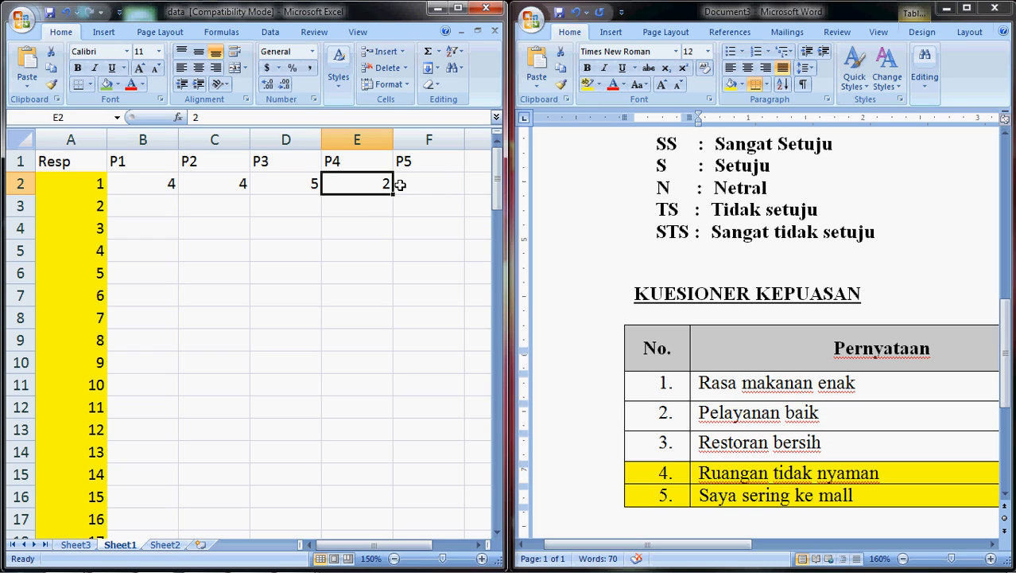
{"action": "left_click", "coordinate": [422, 184]}
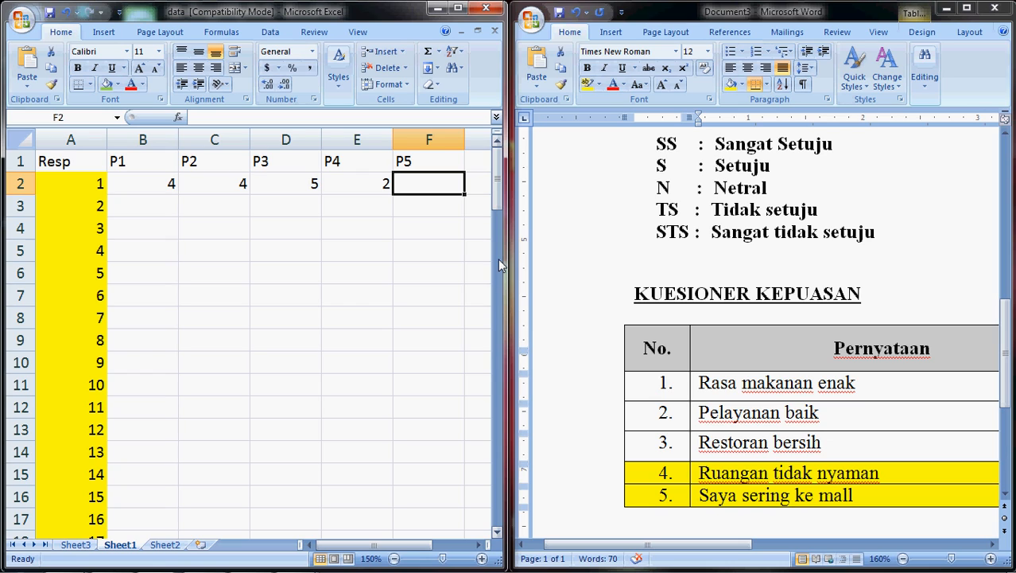
{"action": "type", "text": "5"}
{"action": "left_click", "coordinate": [429, 208]}
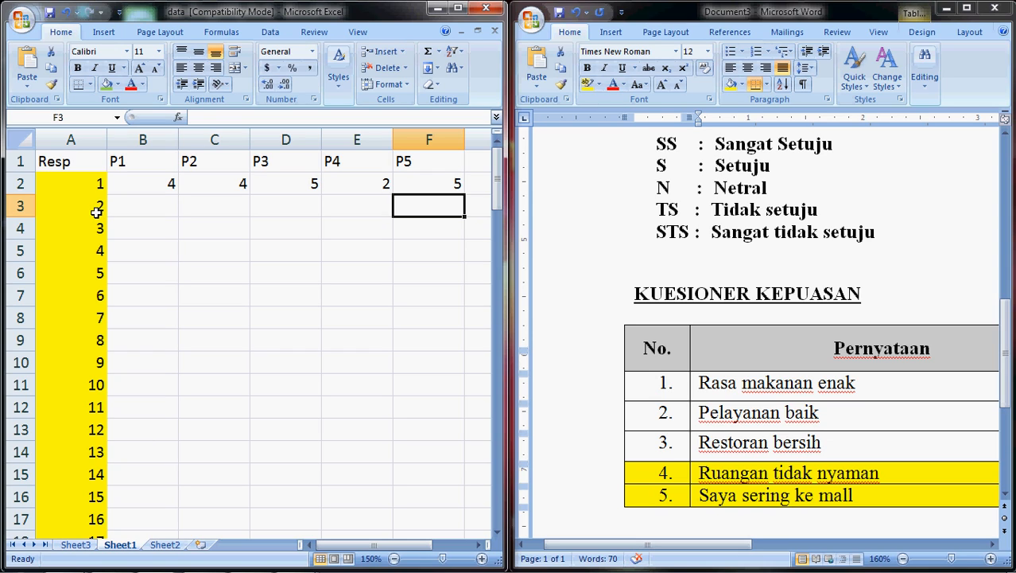
- Enter the second respondent's answers in row 3: 4 for each of P1, P2 and P3
{"action": "left_click", "coordinate": [137, 205]}
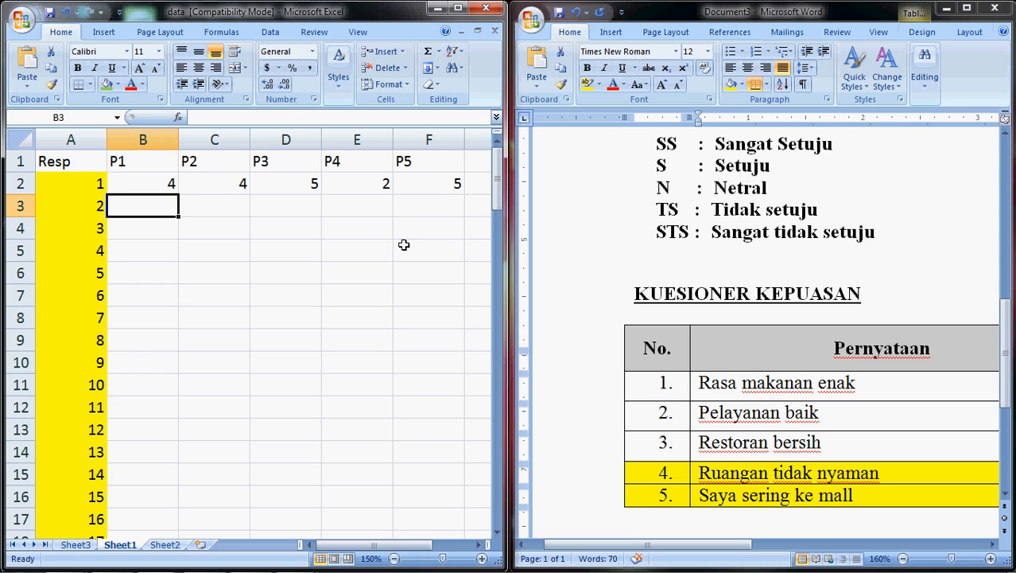
{"action": "type", "text": "4"}
{"action": "key", "text": "Tab"}
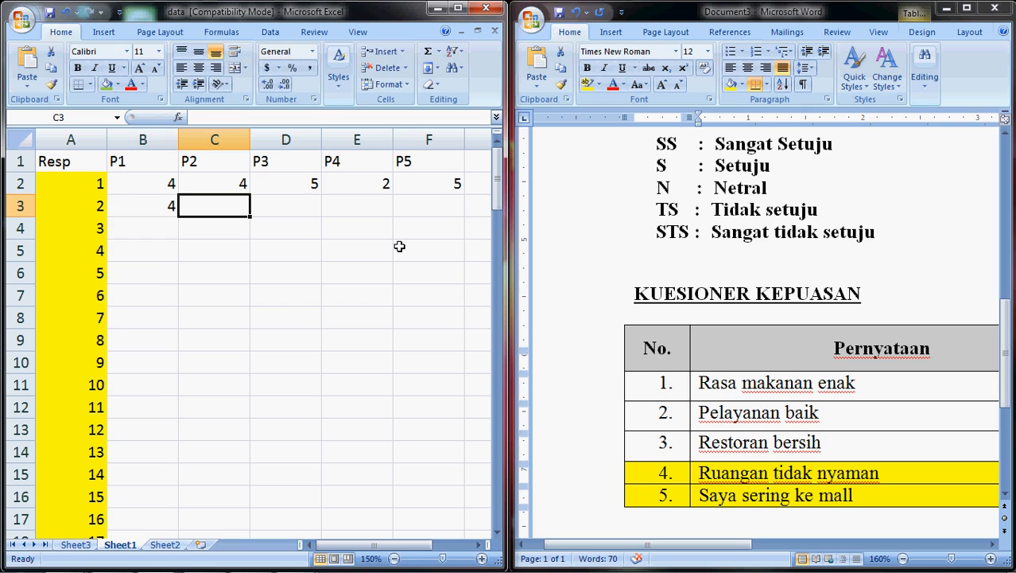
{"action": "type", "text": "4"}
{"action": "key", "text": "Tab"}
{"action": "type", "text": "4"}
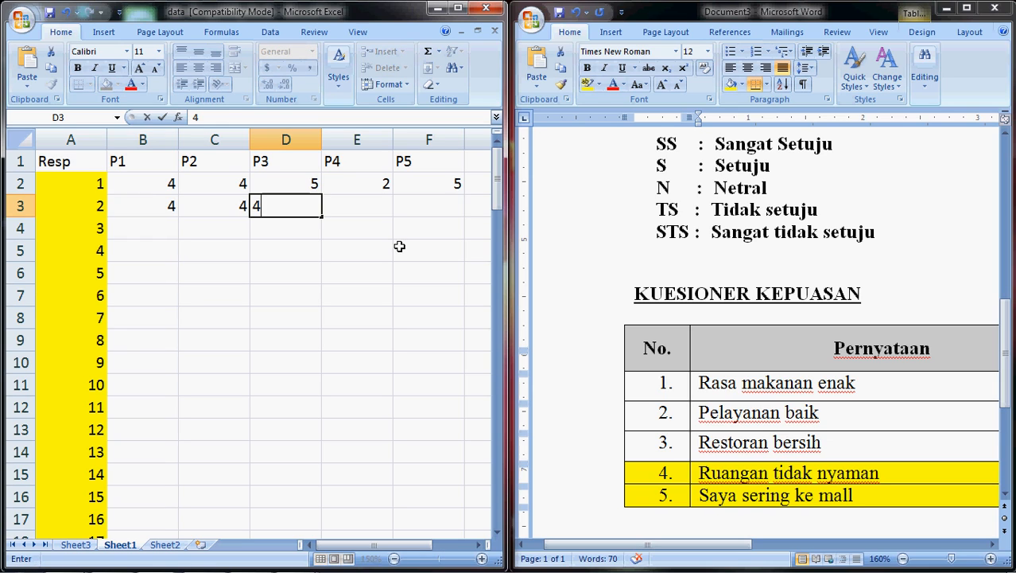
{"action": "key", "text": "Tab"}
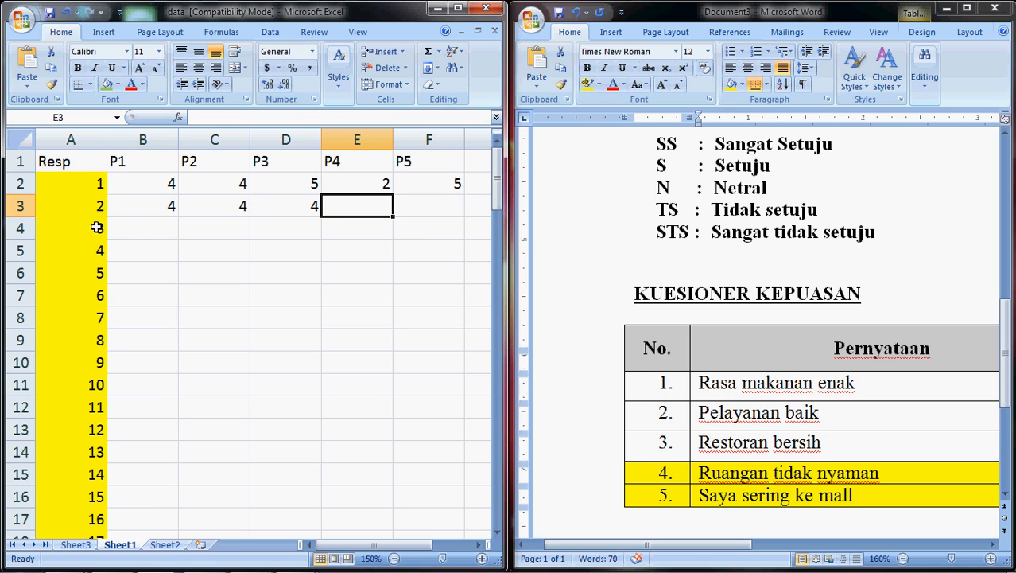
{"action": "left_click", "coordinate": [71, 207]}
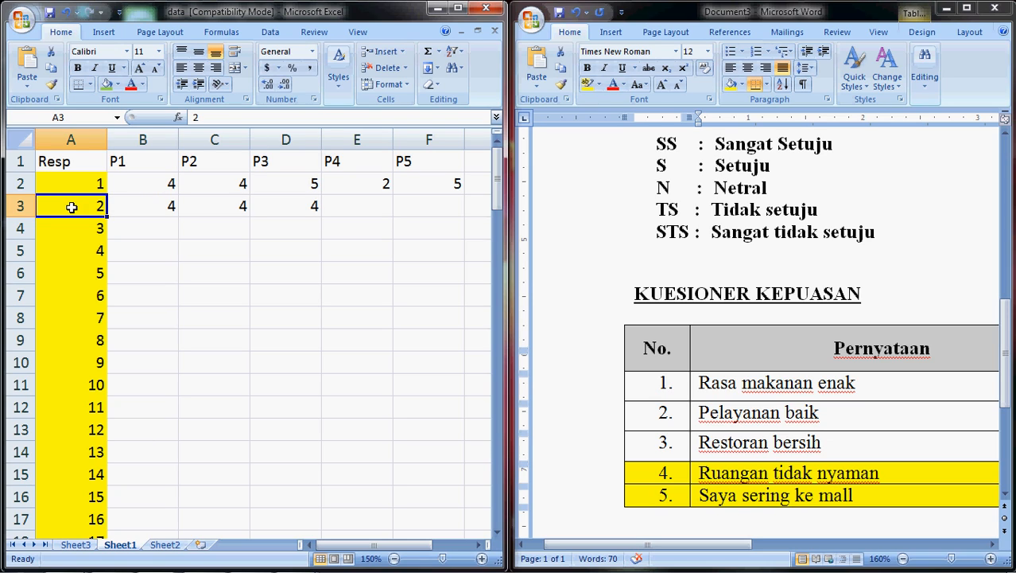
- Enter the second respondent's remaining answers in row 3: 1 for P4 and 1 for P5
{"action": "left_click", "coordinate": [354, 203]}
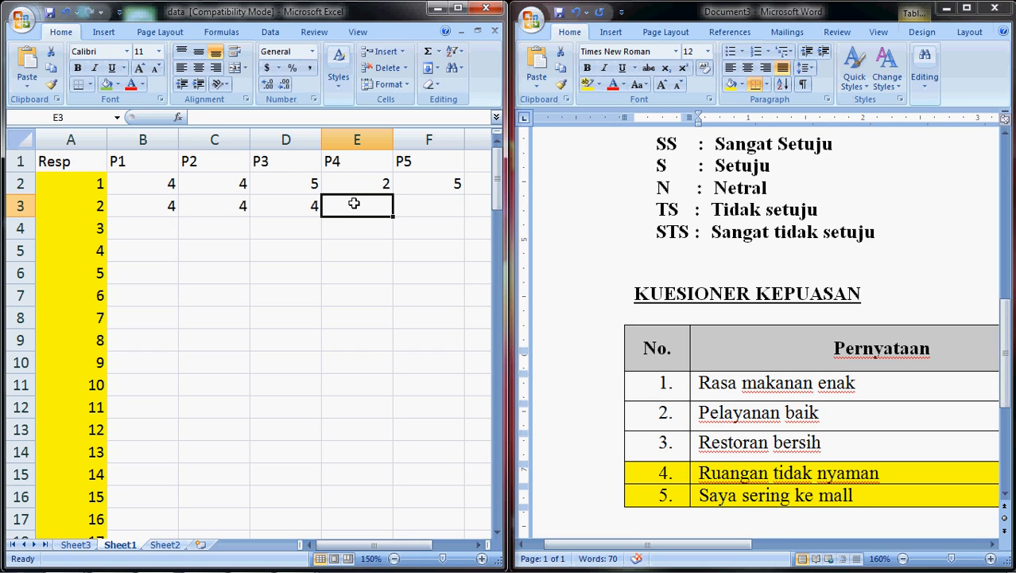
{"action": "type", "text": "1"}
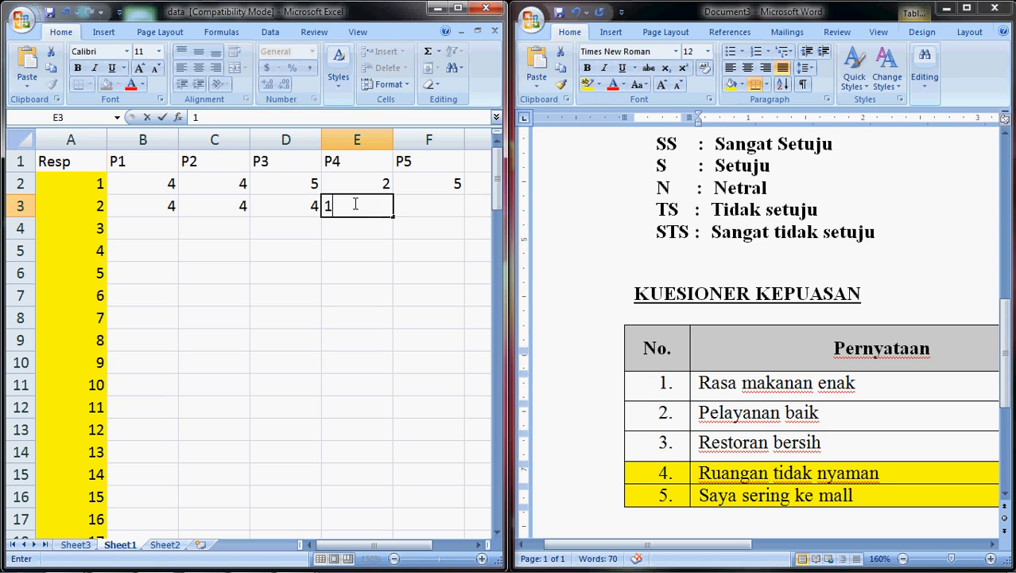
{"action": "key", "text": "Tab"}
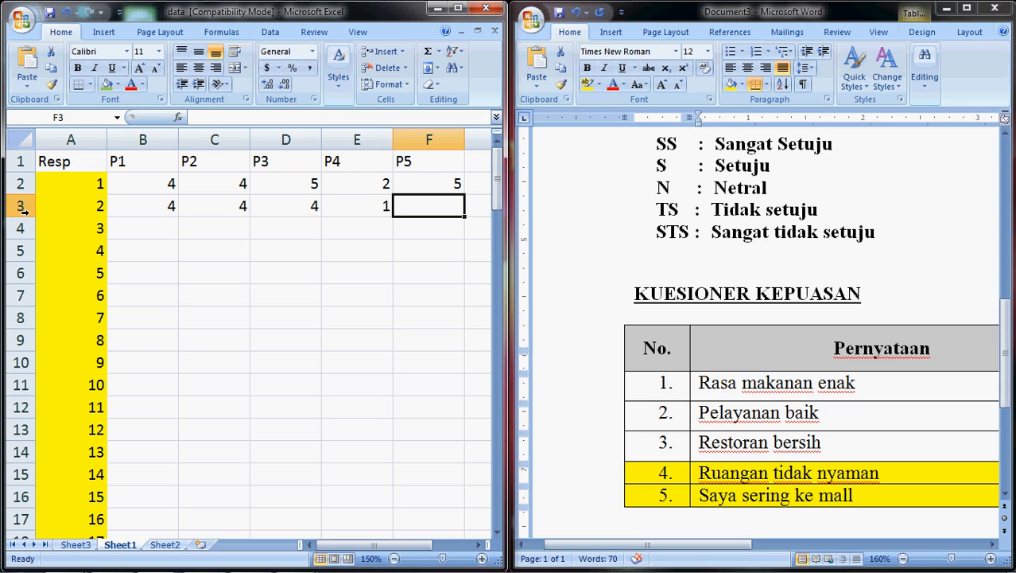
{"action": "left_click", "coordinate": [435, 229]}
{"action": "left_click", "coordinate": [441, 206]}
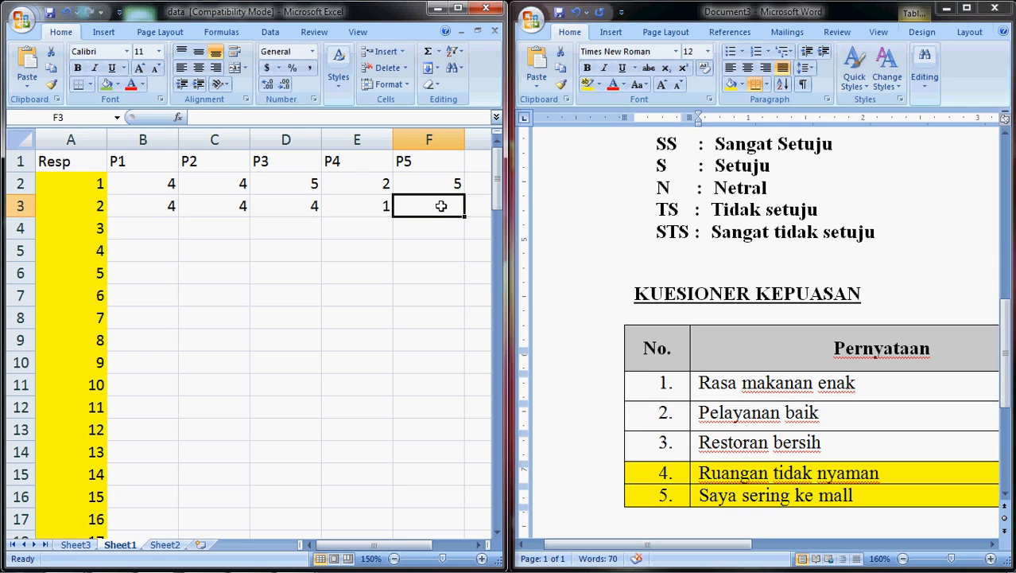
{"action": "left_click", "coordinate": [61, 206]}
{"action": "left_click", "coordinate": [451, 205]}
{"action": "type", "text": "1"}
{"action": "left_click", "coordinate": [443, 237]}
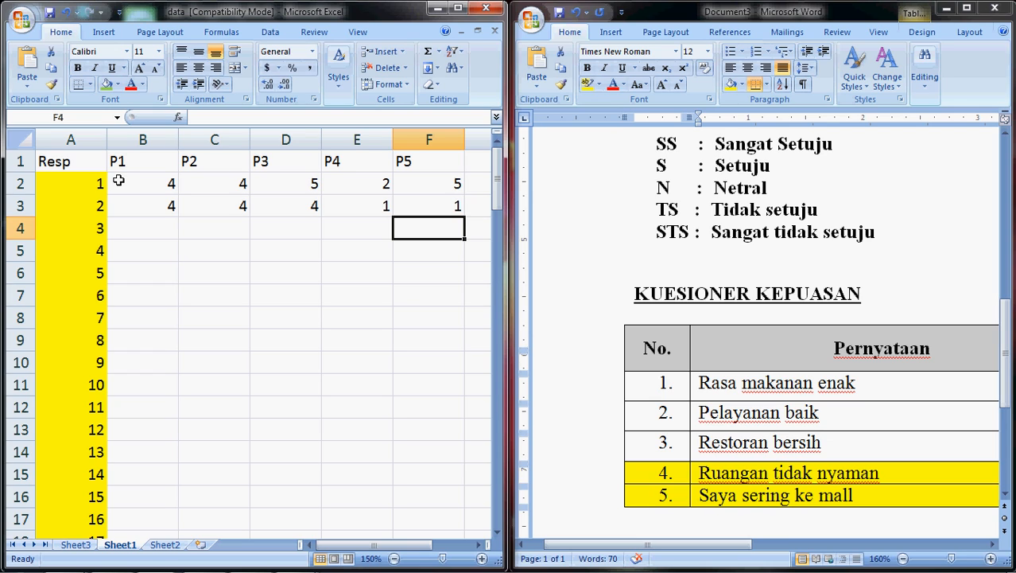
- Fill the P1 to P3 answer cells of respondents 1 to 50, B2:D51, with yellow
{"action": "left_click_drag", "start_coordinate": [118, 181], "coordinate": [279, 295]}
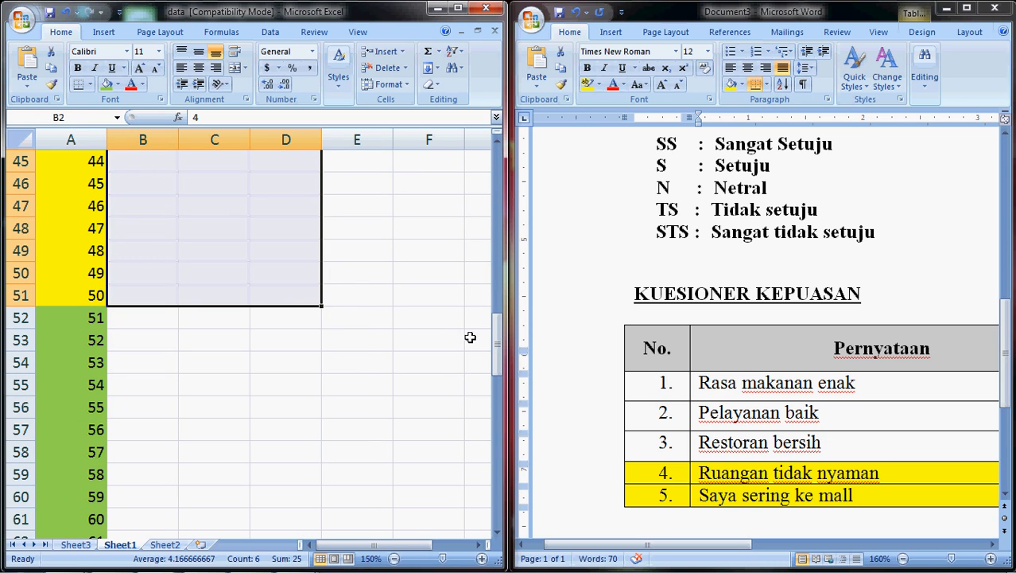
{"action": "left_click_drag", "start_coordinate": [498, 354], "coordinate": [506, 182]}
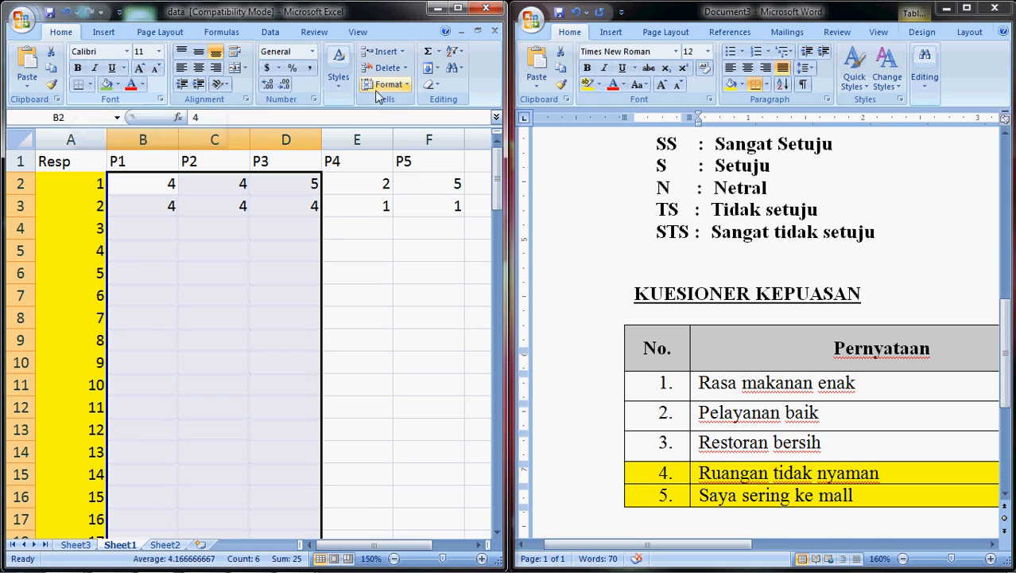
{"action": "double_click", "coordinate": [465, 19]}
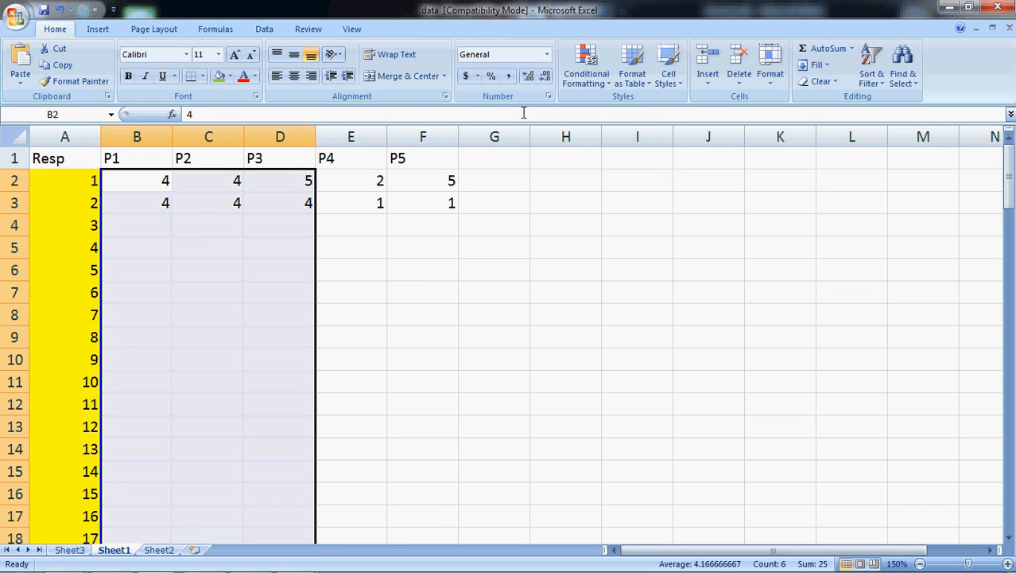
{"action": "left_click", "coordinate": [231, 76]}
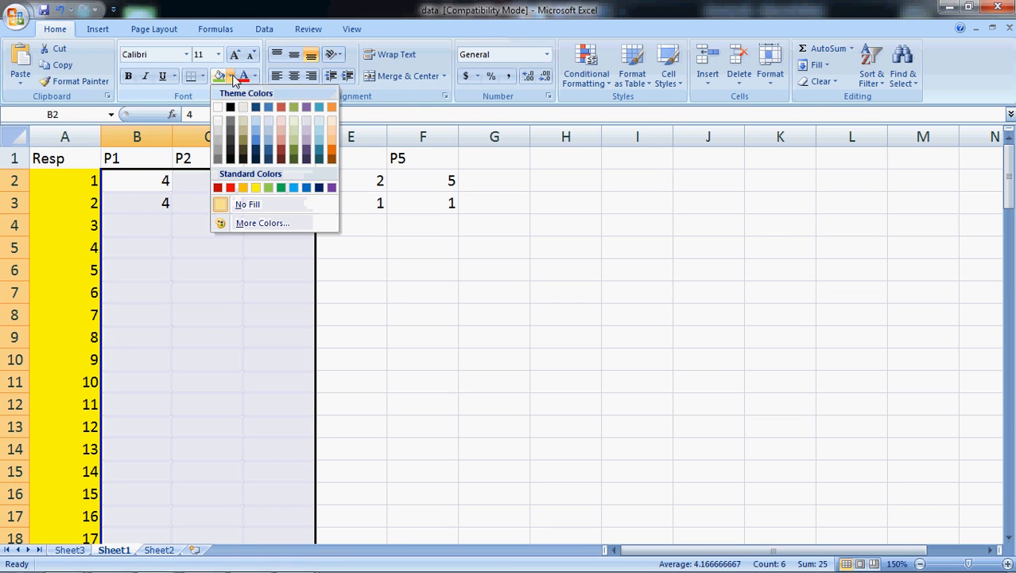
{"action": "left_click", "coordinate": [253, 187]}
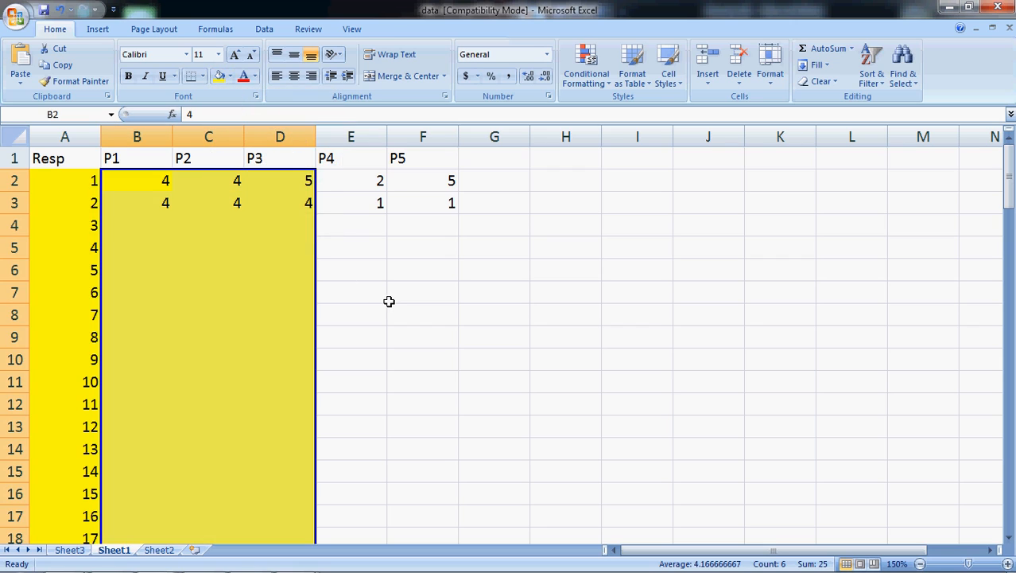
{"action": "scroll", "coordinate": [389, 302], "scroll_direction": "down", "scroll_amount": 2}
{"action": "scroll", "coordinate": [388, 302], "scroll_direction": "up", "scroll_amount": 2}
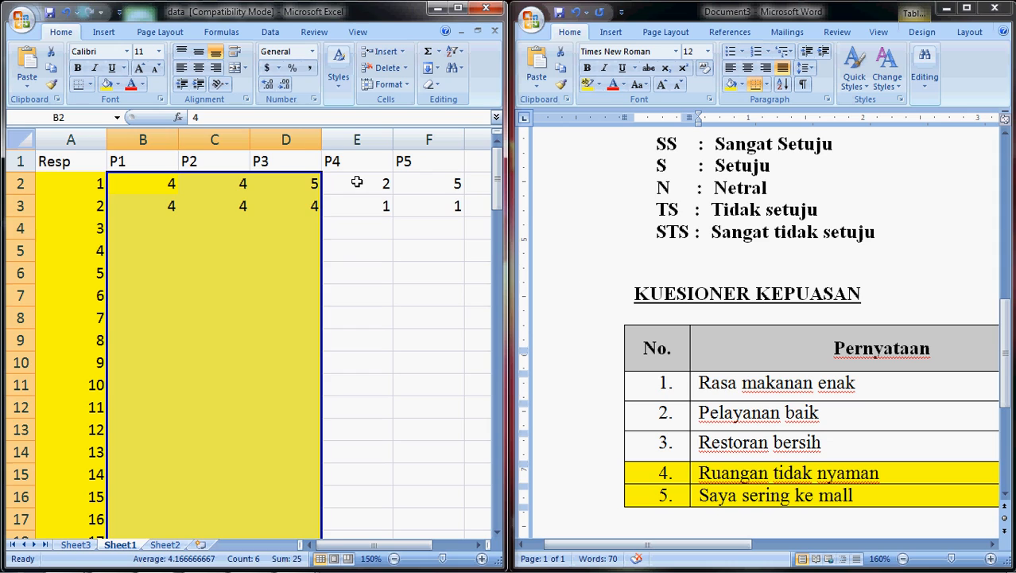
- Select the P4 answer cells of respondents 1 to 50, E2:E51, to examine that column
{"action": "left_click_drag", "start_coordinate": [358, 182], "coordinate": [366, 305]}
{"action": "left_click_drag", "start_coordinate": [368, 434], "coordinate": [377, 326]}
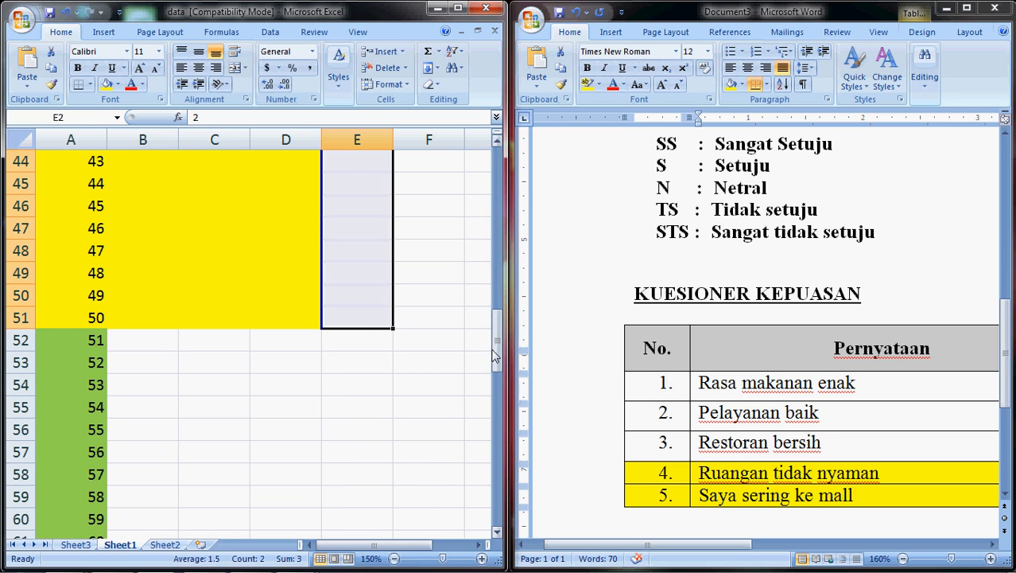
{"action": "left_click_drag", "start_coordinate": [496, 339], "coordinate": [499, 155]}
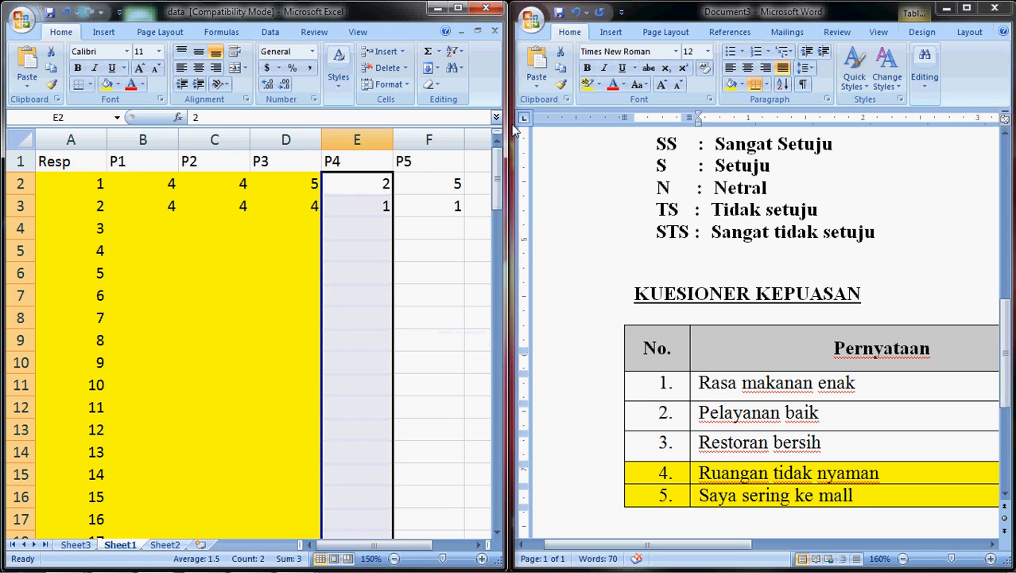
- Review the first two P5 answers and enter 4 as the third respondent's P5 answer in cell F4
{"action": "left_click", "coordinate": [439, 183]}
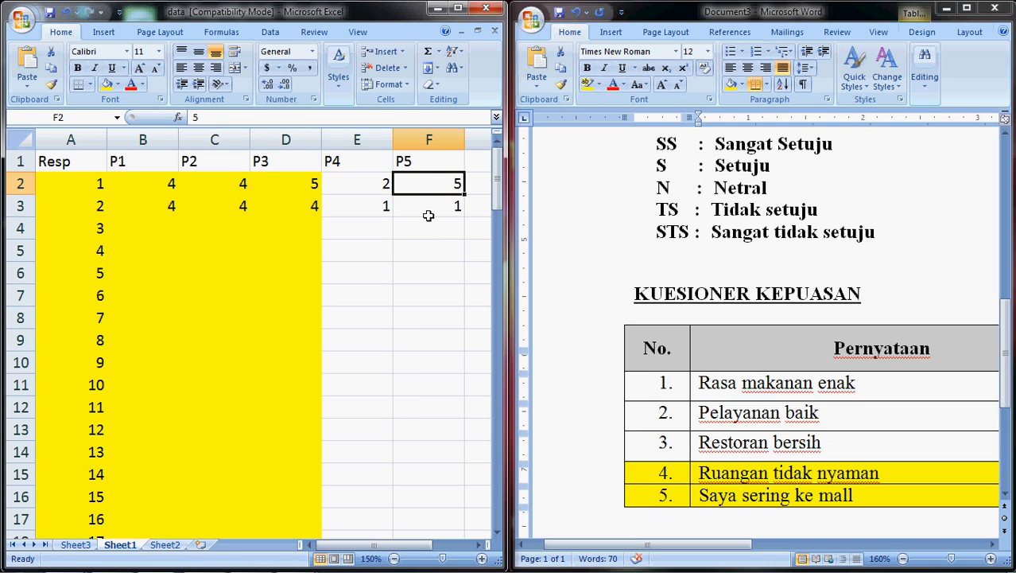
{"action": "left_click", "coordinate": [427, 220]}
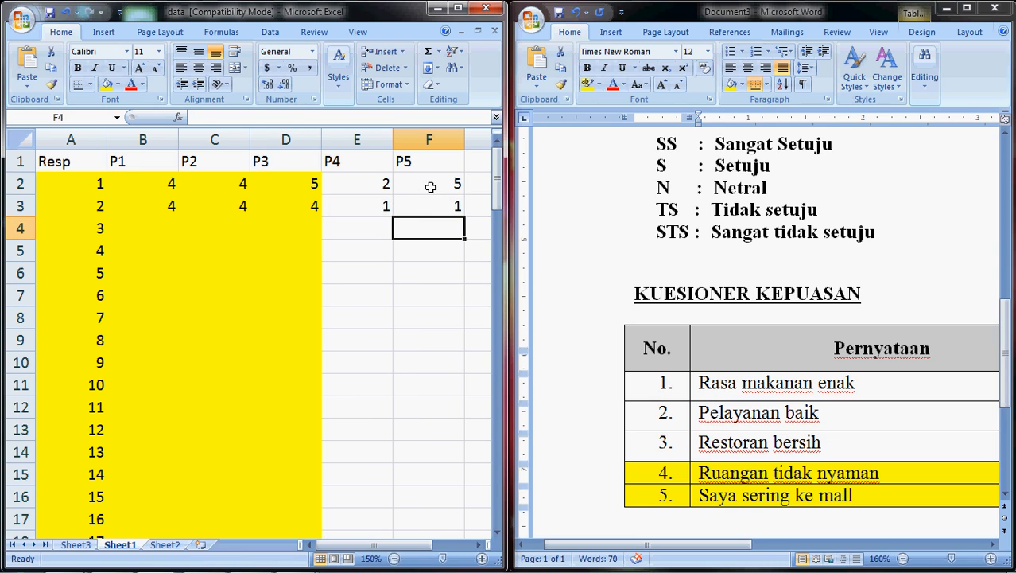
{"action": "left_click", "coordinate": [450, 184]}
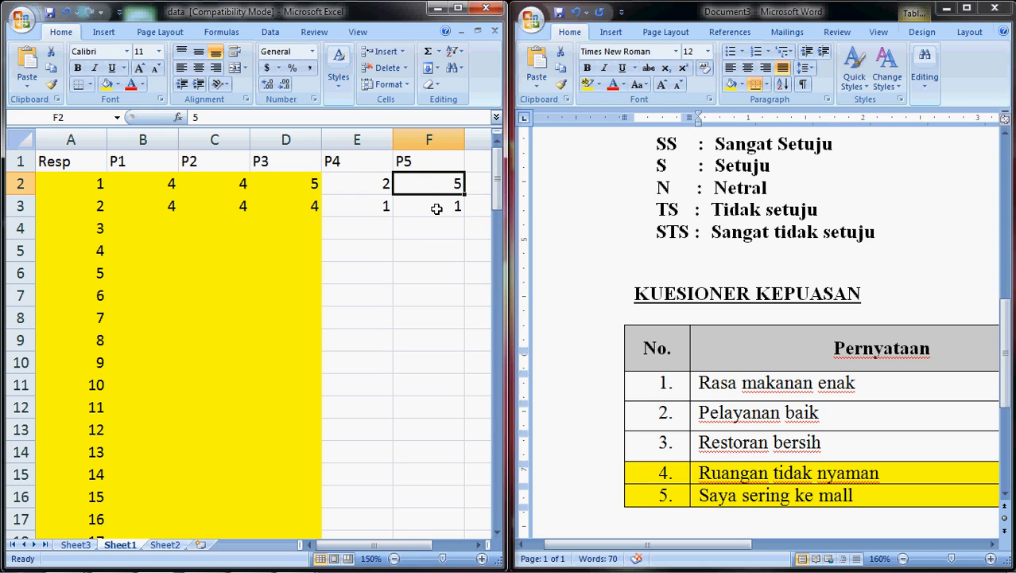
{"action": "left_click", "coordinate": [437, 209]}
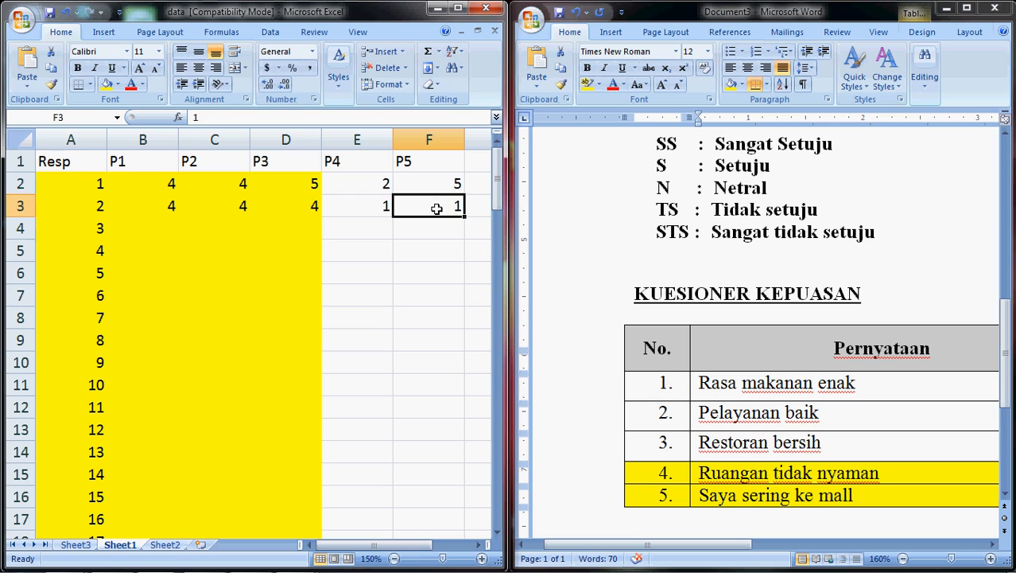
{"action": "left_click", "coordinate": [435, 230]}
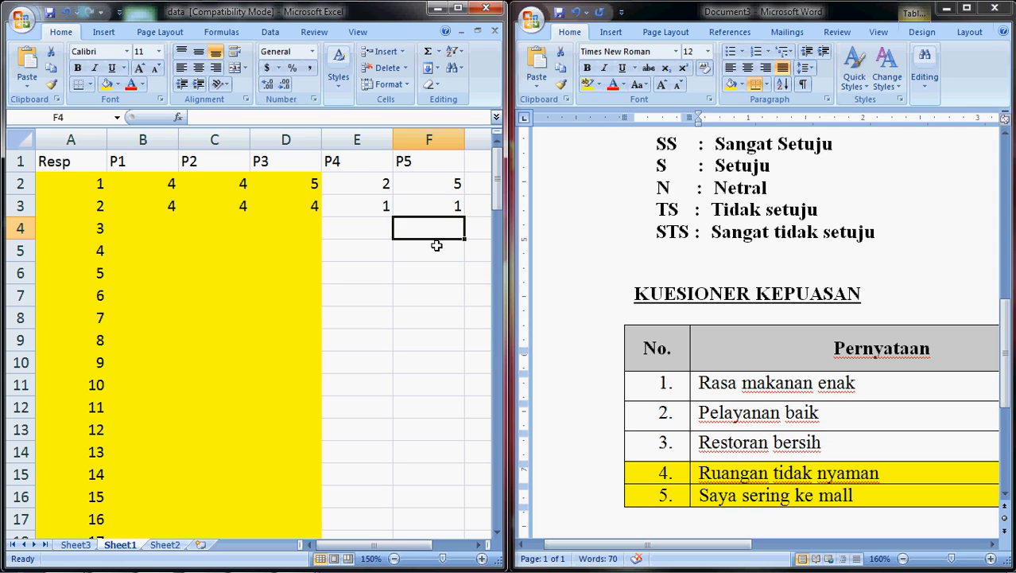
{"action": "type", "text": "4"}
{"action": "key", "text": "Return"}
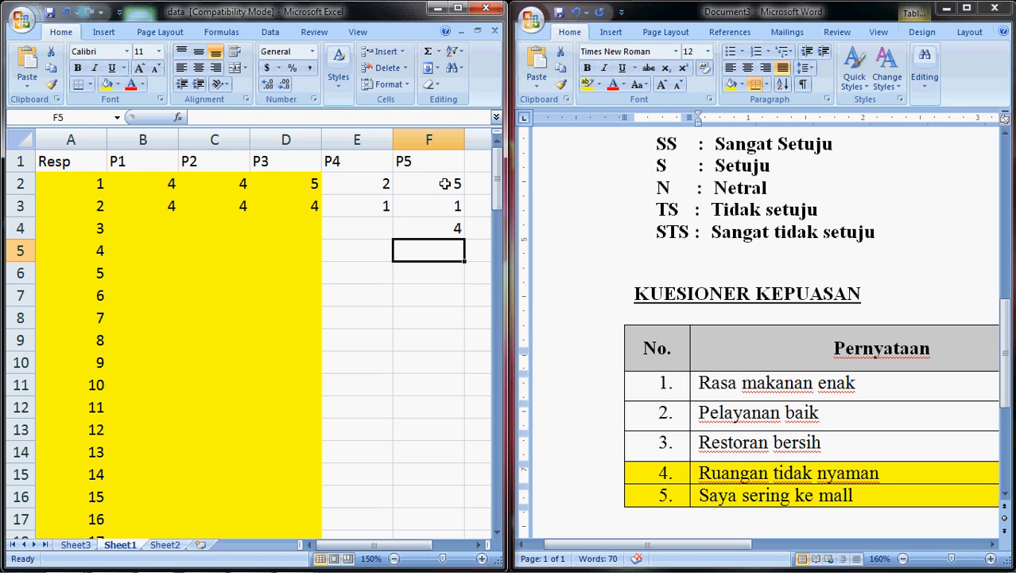
- Fill the P5 answer cells of respondents 1 to 50, F2:F51, with yellow
{"action": "left_click_drag", "start_coordinate": [446, 183], "coordinate": [430, 302]}
{"action": "left_click", "coordinate": [105, 85]}
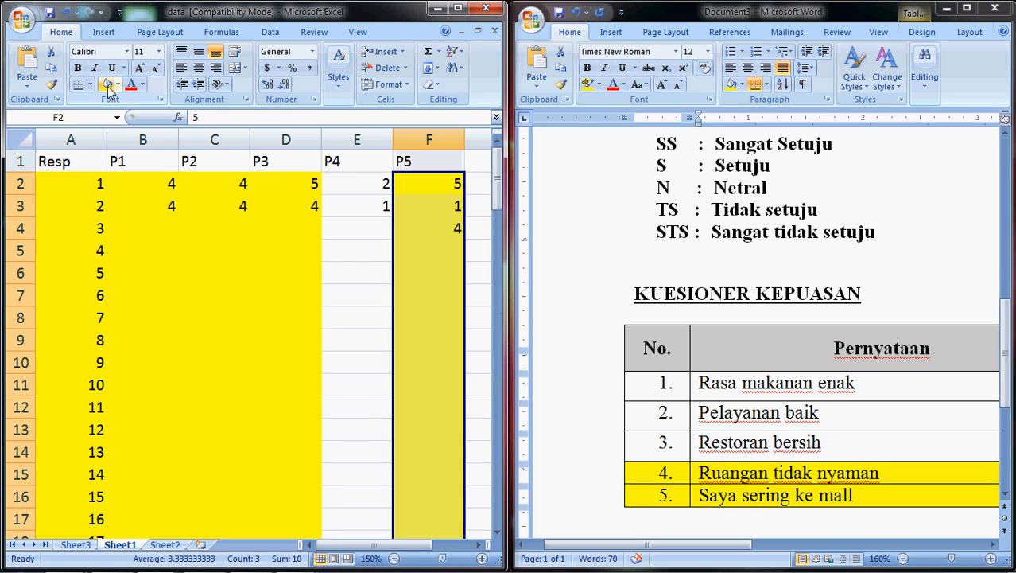
{"action": "left_click_drag", "start_coordinate": [499, 183], "coordinate": [499, 362]}
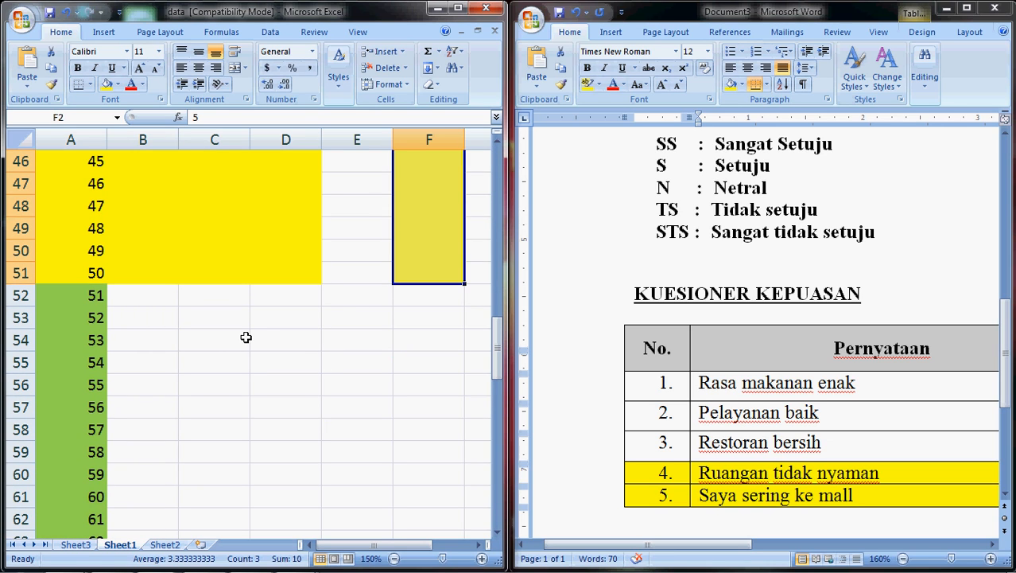
- Enter respondent 51's answers in row 52: 1 for P1, 2 for P2 and 2 for P3
{"action": "left_click", "coordinate": [118, 296]}
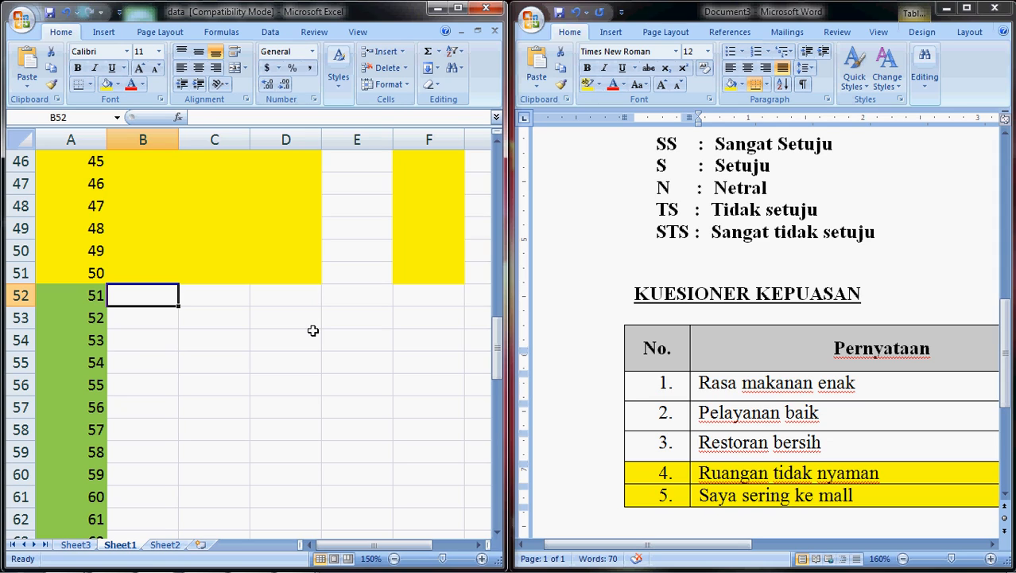
{"action": "type", "text": "1"}
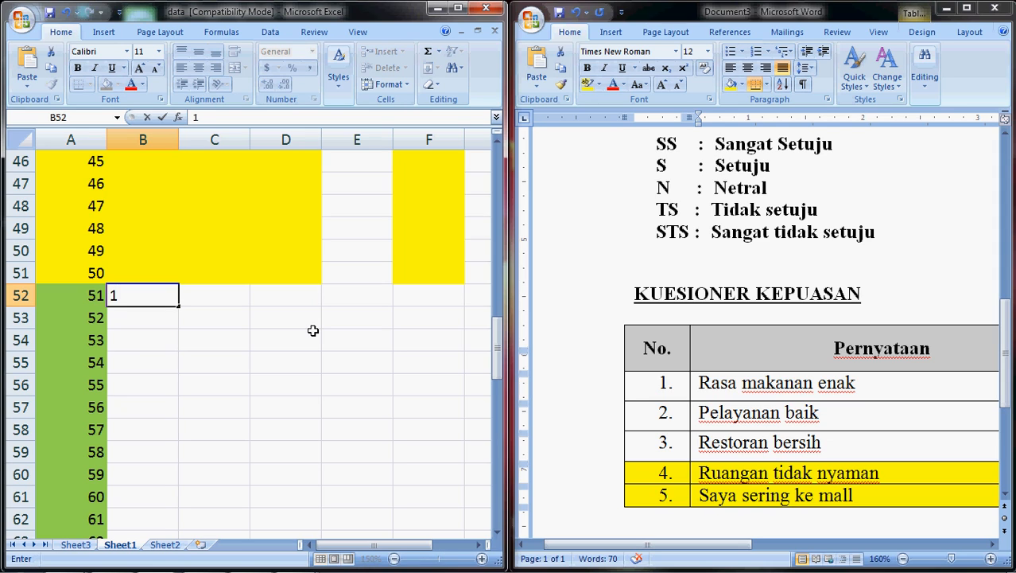
{"action": "key", "text": "Tab"}
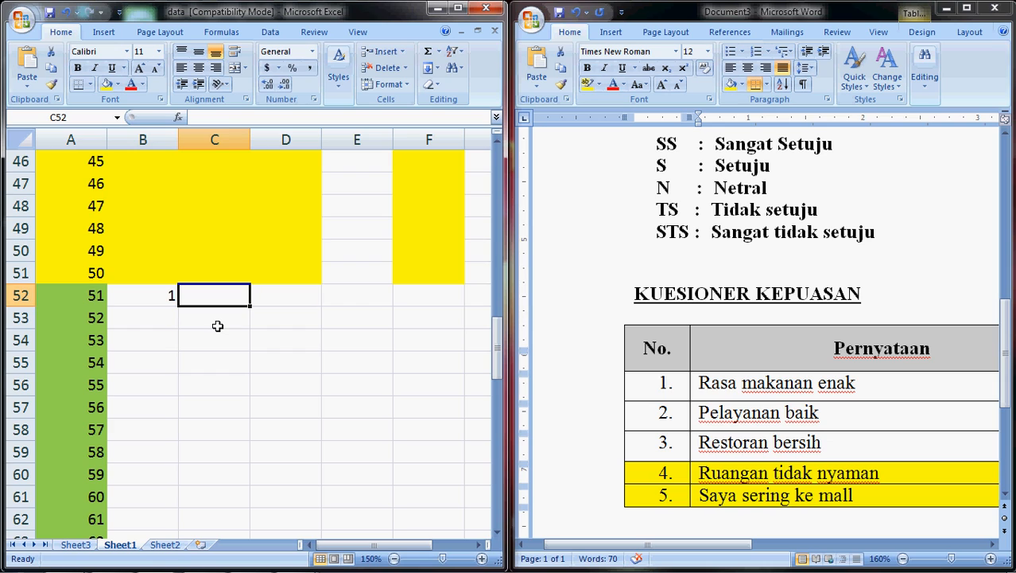
{"action": "type", "text": "2"}
{"action": "key", "text": "Tab"}
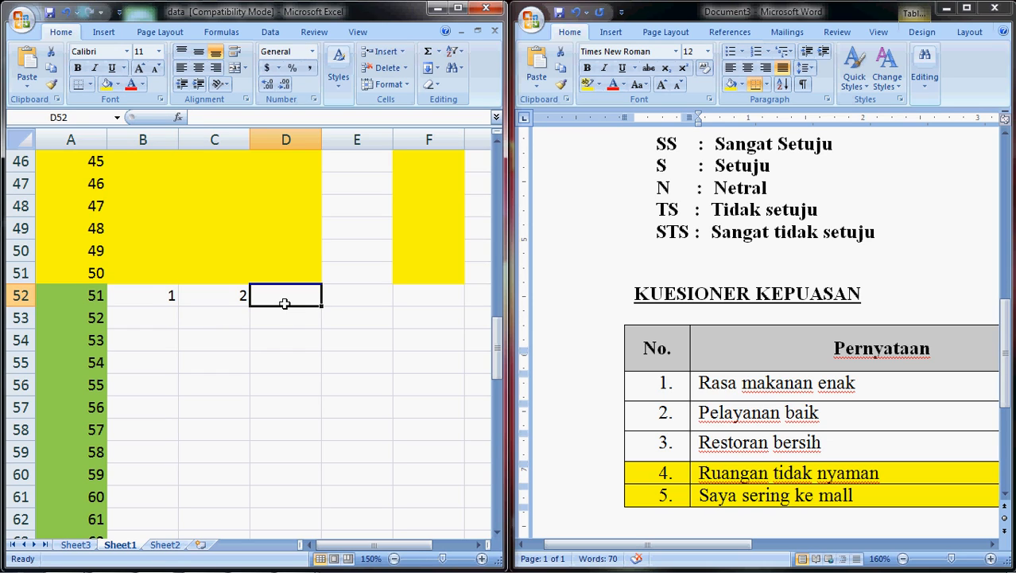
{"action": "type", "text": "2"}
{"action": "key", "text": "Tab"}
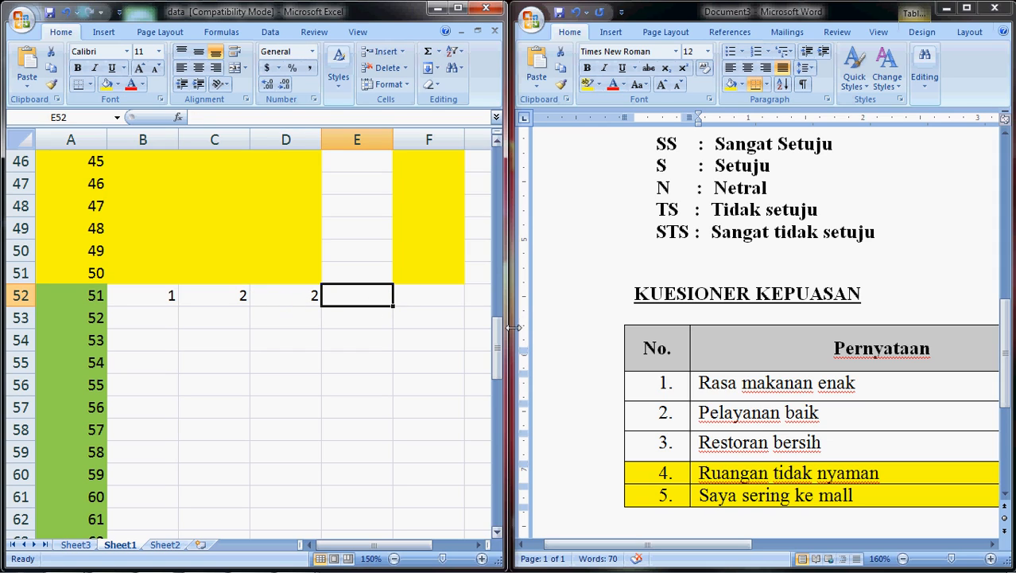
- Select the statement "Ruangan tidak nyaman" in the questionnaire and enter 5 as respondent 51's P4 answer in cell E52
{"action": "triple_click", "coordinate": [736, 481]}
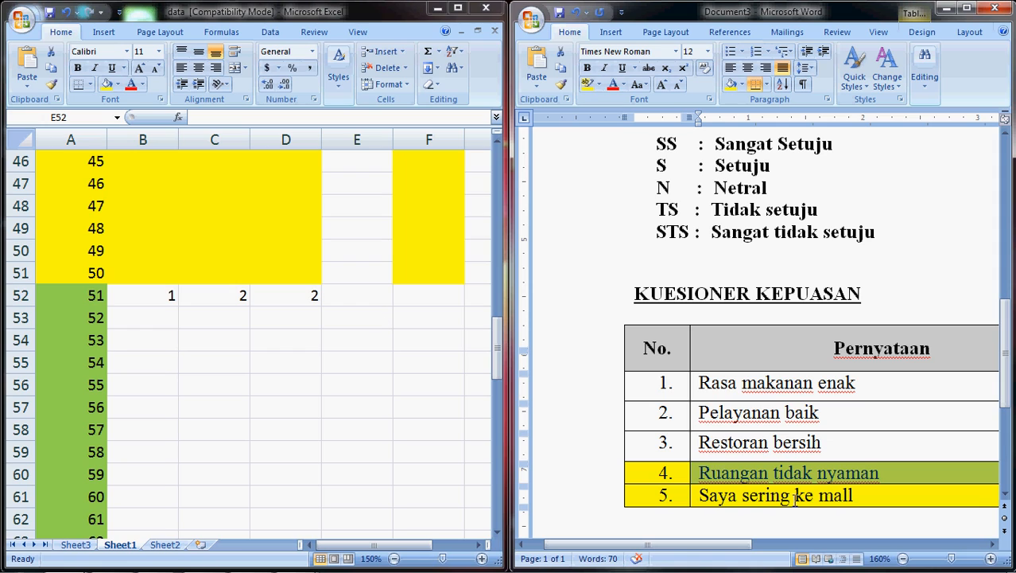
{"action": "left_click_drag", "start_coordinate": [880, 472], "coordinate": [733, 472]}
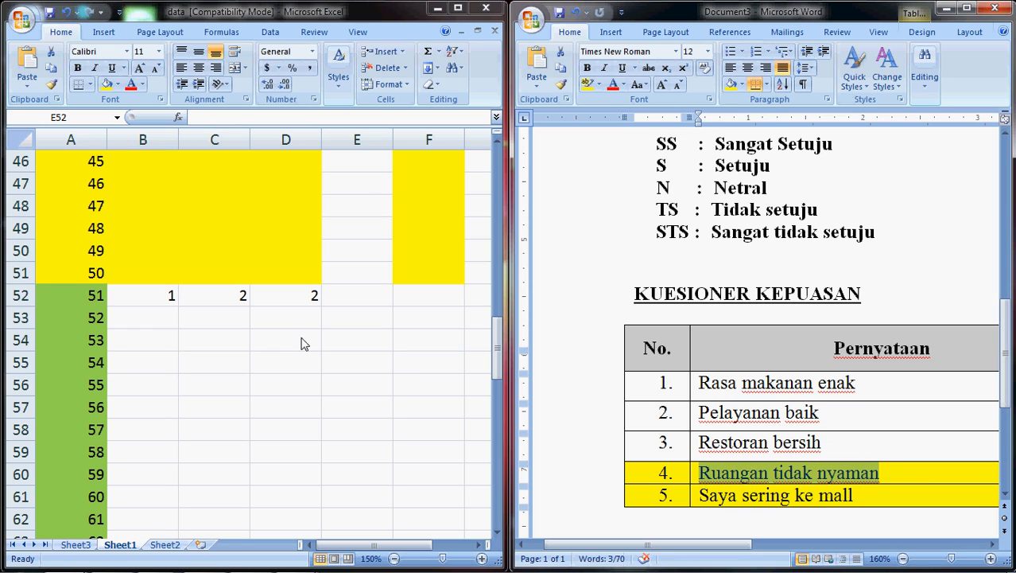
{"action": "left_click", "coordinate": [380, 303]}
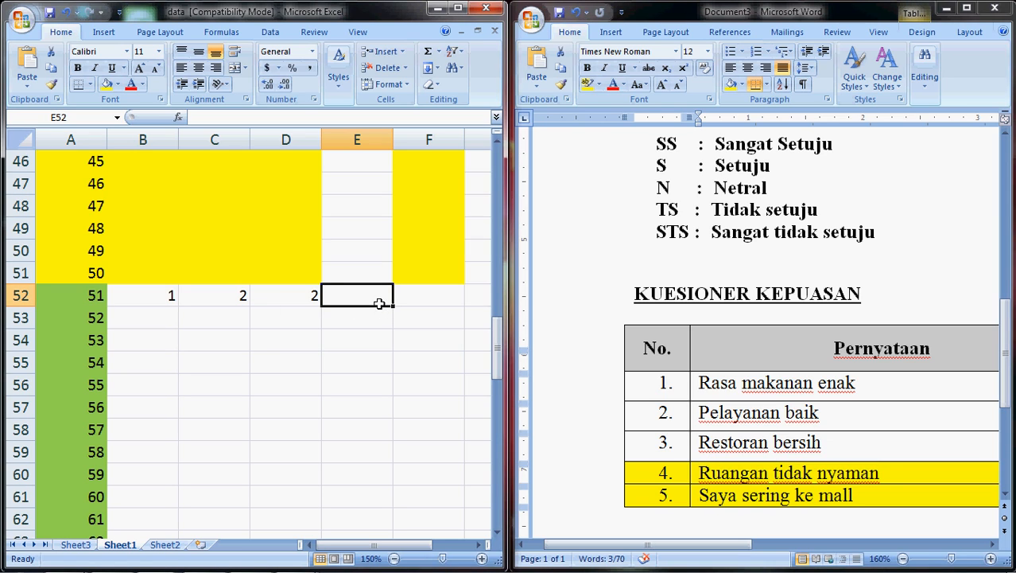
{"action": "type", "text": "5"}
{"action": "key", "text": "Return"}
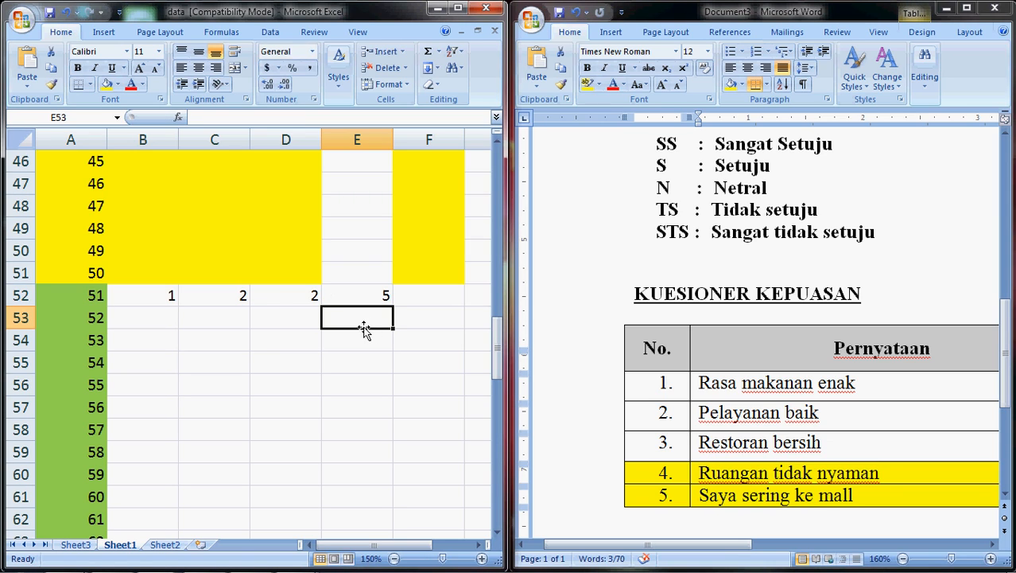
- Examine the P1 to P3 cells and the P4 cells of the respondents from number 51 onward
{"action": "left_click", "coordinate": [111, 298]}
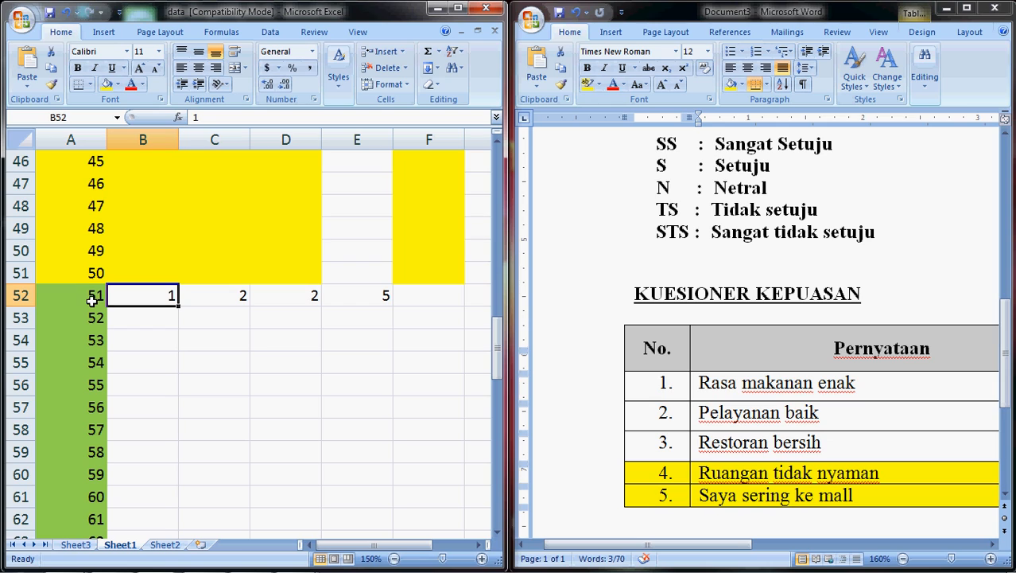
{"action": "left_click", "coordinate": [90, 297]}
{"action": "left_click_drag", "start_coordinate": [111, 296], "coordinate": [287, 306]}
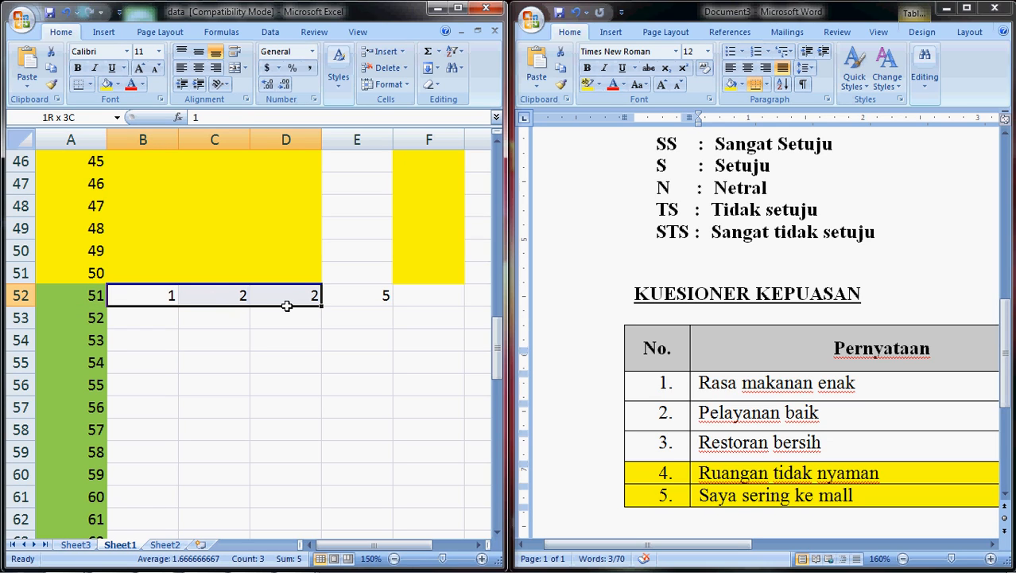
{"action": "left_click_drag", "start_coordinate": [287, 305], "coordinate": [315, 493]}
{"action": "left_click_drag", "start_coordinate": [502, 509], "coordinate": [486, 354]}
{"action": "left_click_drag", "start_coordinate": [367, 295], "coordinate": [368, 366]}
{"action": "mouse_move", "coordinate": [492, 366]}
{"action": "left_mouse_down"}
{"action": "mouse_move", "coordinate": [495, 179]}
{"action": "mouse_move", "coordinate": [495, 368]}
{"action": "left_mouse_up"}
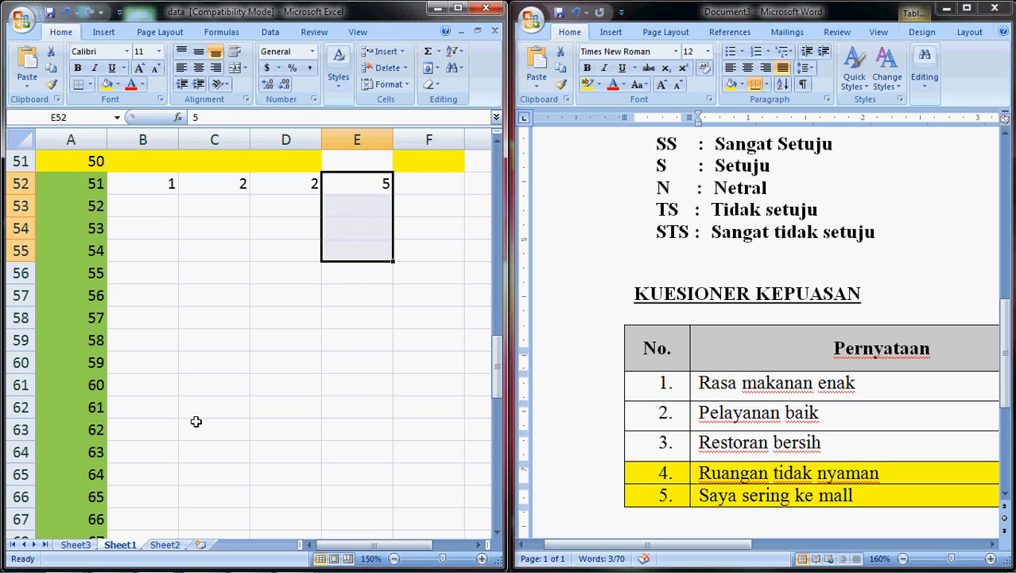
- Open the completed response data on Sheet3 and enlarge the view to 130%
{"action": "left_click", "coordinate": [76, 544]}
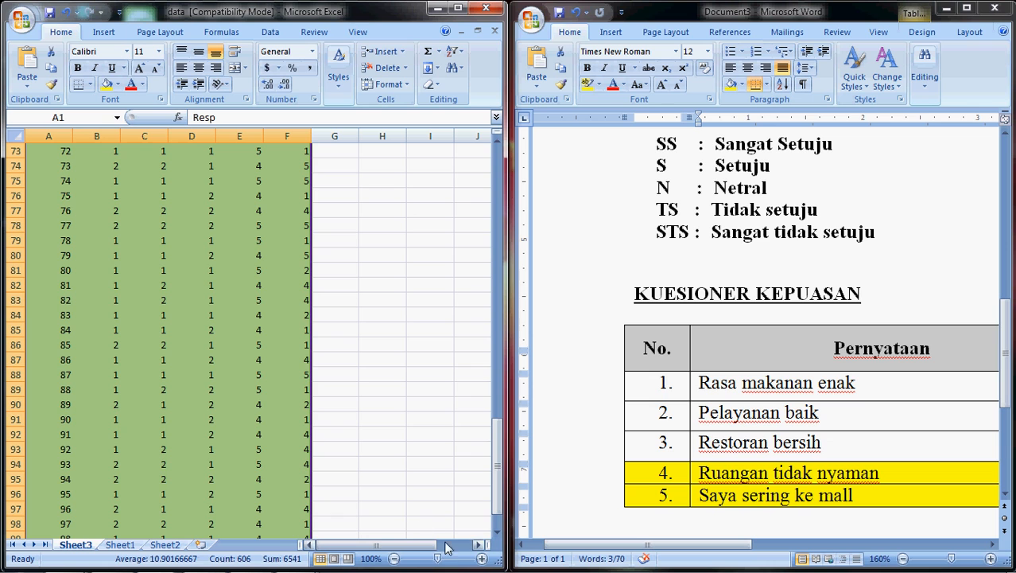
{"action": "left_click", "coordinate": [482, 559]}
{"action": "left_click", "coordinate": [482, 559]}
{"action": "left_click", "coordinate": [482, 559]}
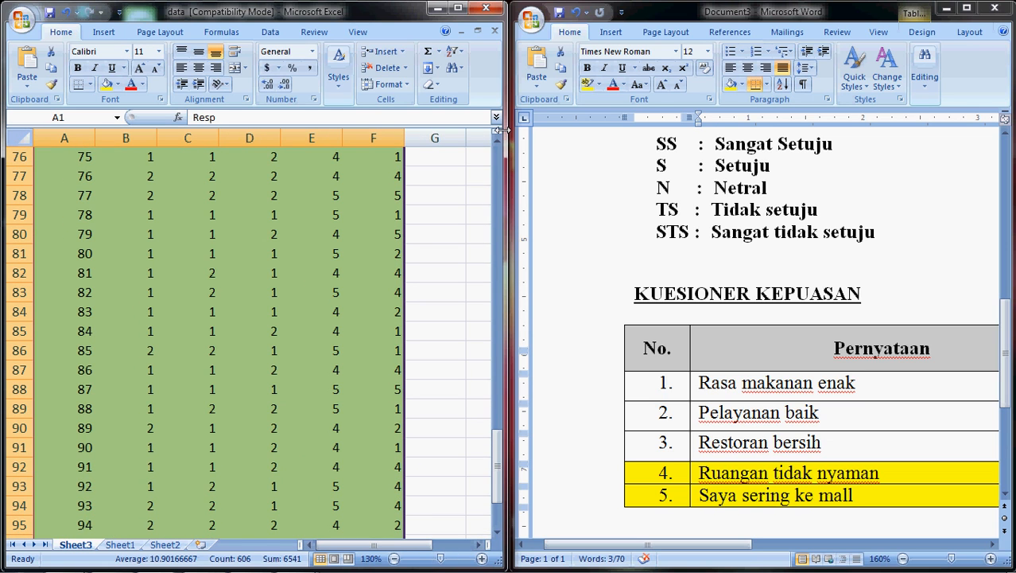
- Maximize the workbook window and enlarge Sheet3 to 150% from its first row, with the column selection cleared
{"action": "left_click", "coordinate": [458, 8]}
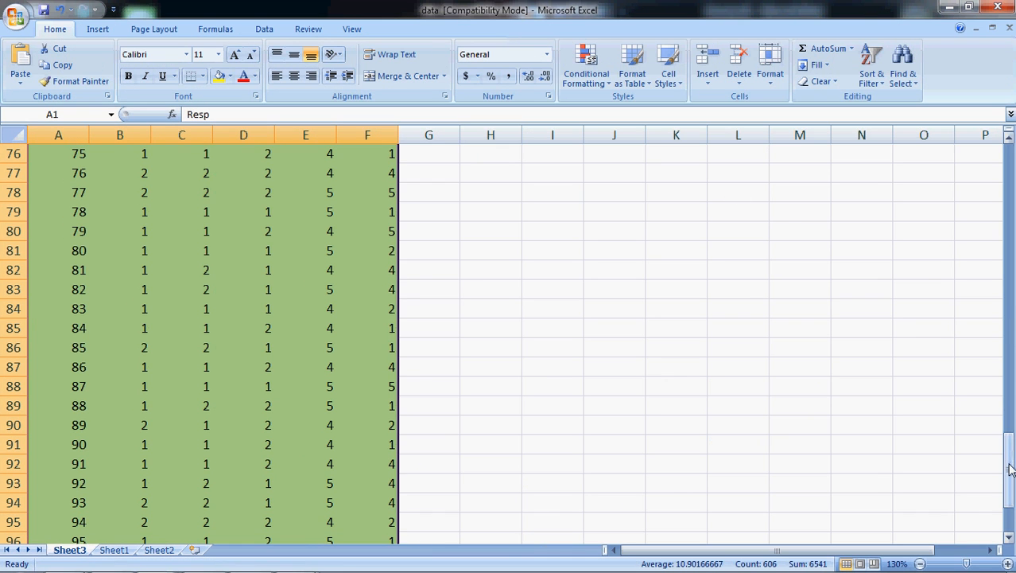
{"action": "left_click_drag", "start_coordinate": [1008, 470], "coordinate": [1008, 159]}
{"action": "left_click", "coordinate": [567, 396]}
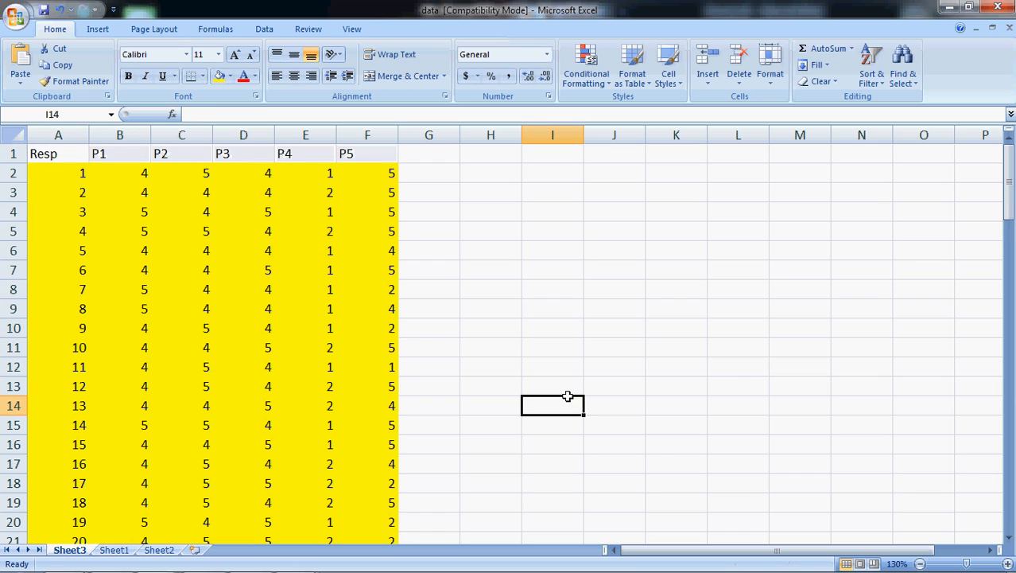
{"action": "double_click", "coordinate": [1008, 564]}
{"action": "left_click_drag", "start_coordinate": [1008, 231], "coordinate": [1009, 159]}
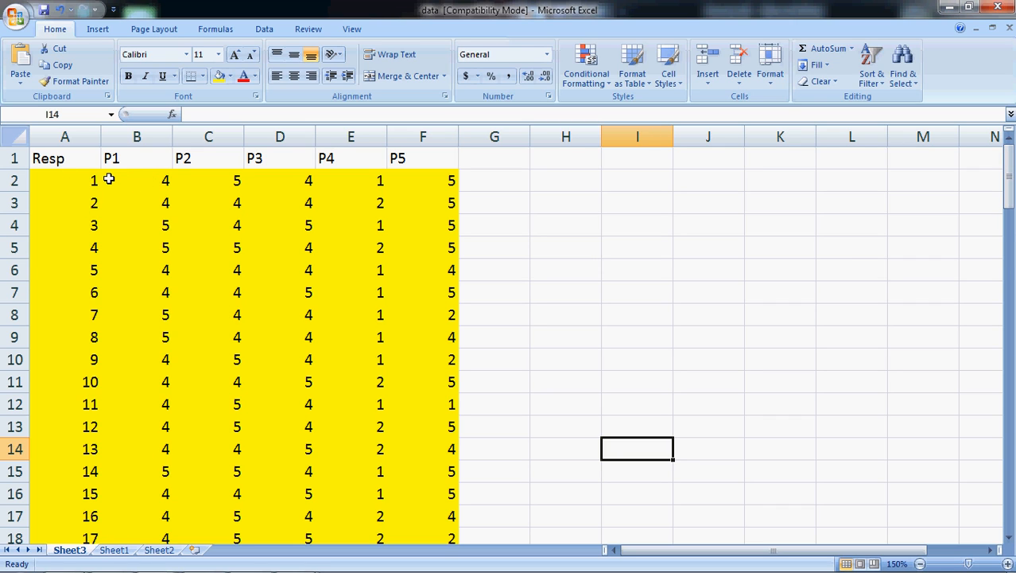
- Select the P1 to P3 answers of respondents 1 to 50 in B2:D51 to review them
{"action": "scroll", "coordinate": [130, 359], "scroll_direction": "down", "scroll_amount": 15}
{"action": "scroll", "coordinate": [129, 359], "scroll_direction": "up", "scroll_amount": 10}
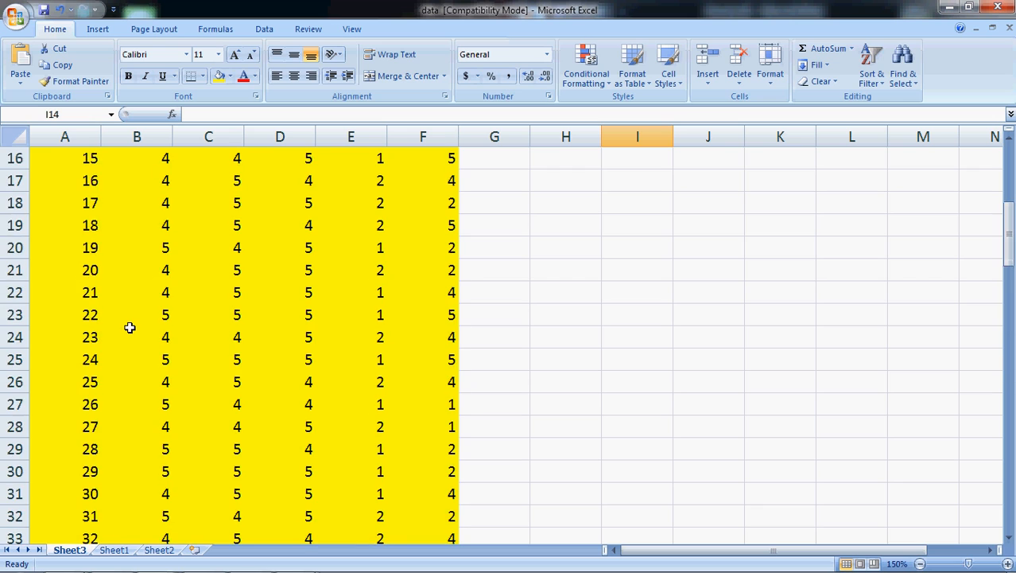
{"action": "scroll", "coordinate": [130, 327], "scroll_direction": "up", "scroll_amount": 5}
{"action": "left_click_drag", "start_coordinate": [125, 180], "coordinate": [306, 234]}
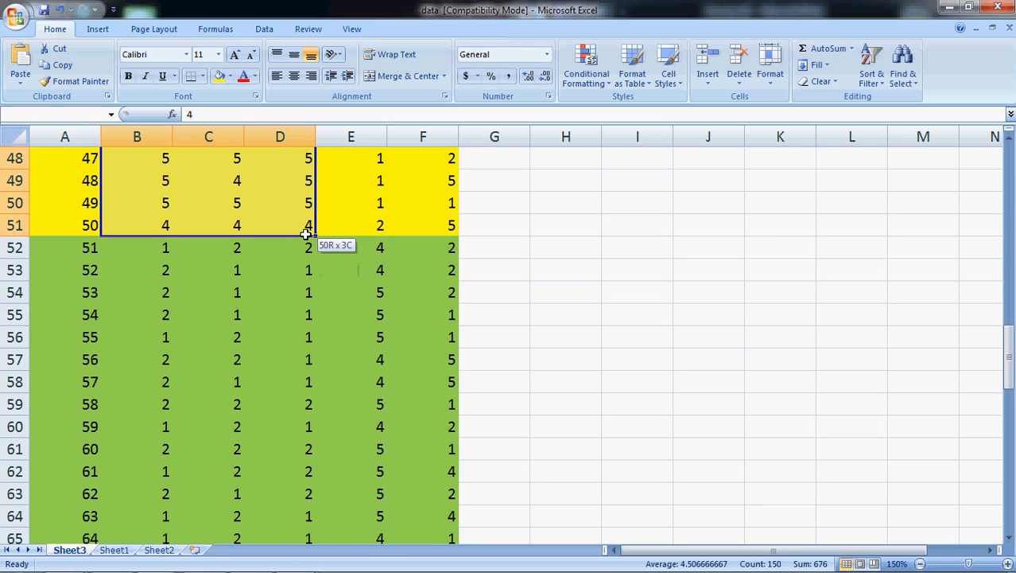
{"action": "scroll", "coordinate": [547, 415], "scroll_direction": "up", "scroll_amount": 16}
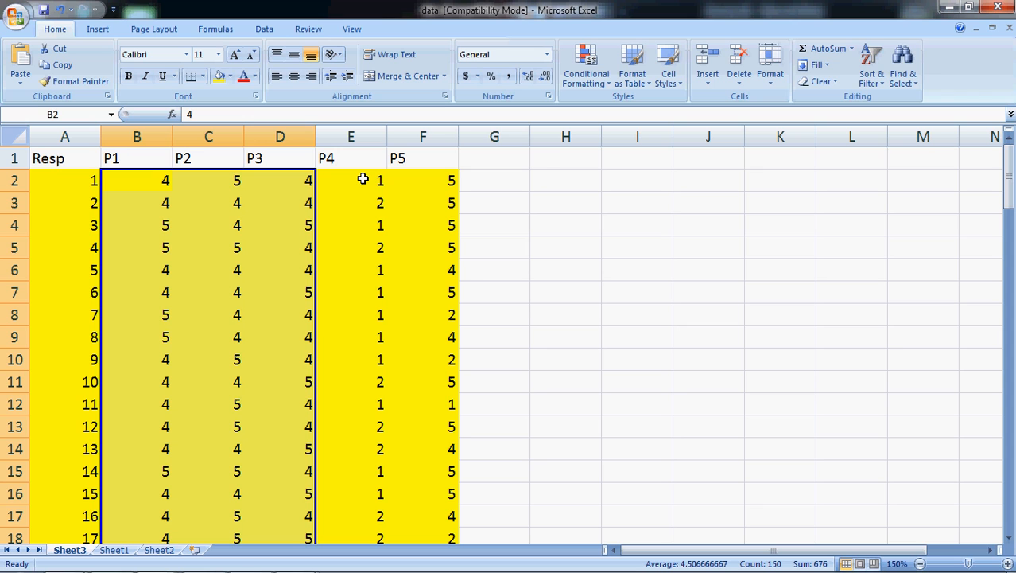
- Place the workbook beside the questionnaire and select the P4 answers of respondents 1 to 50 in E2:E51
{"action": "key", "text": "super+Left"}
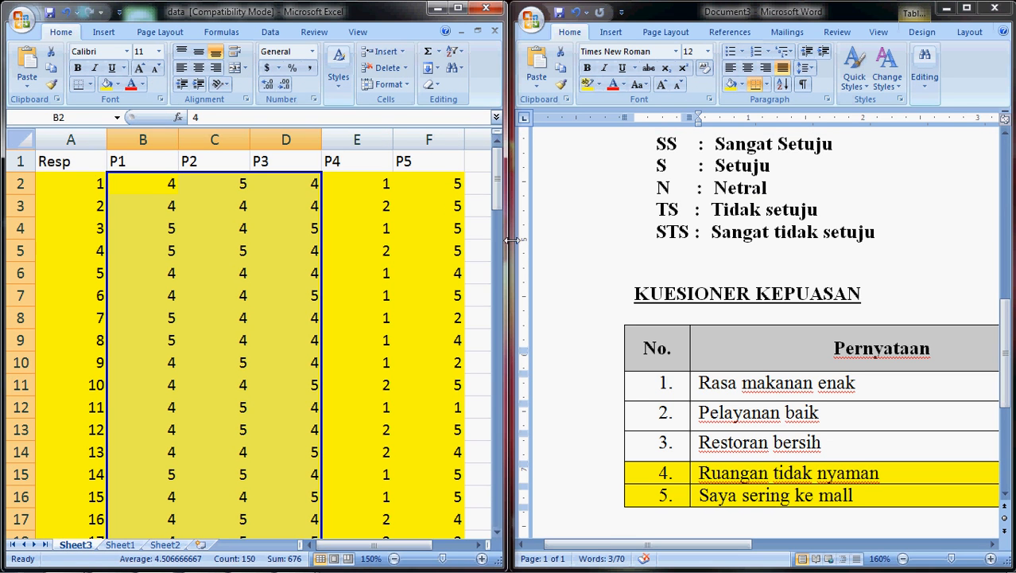
{"action": "left_click", "coordinate": [359, 183]}
{"action": "left_click_drag", "start_coordinate": [359, 182], "coordinate": [381, 498]}
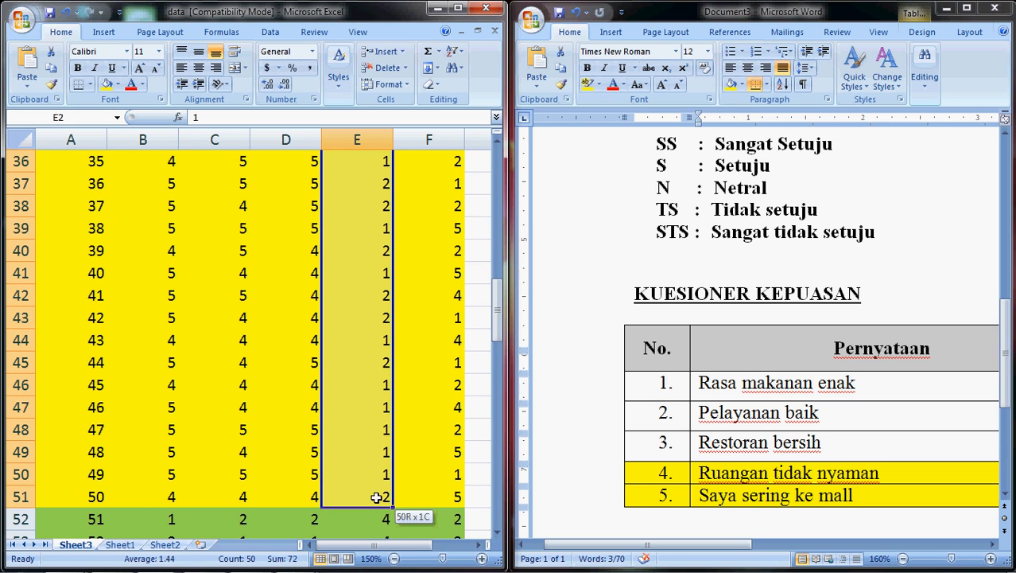
{"action": "left_click_drag", "start_coordinate": [497, 333], "coordinate": [497, 147]}
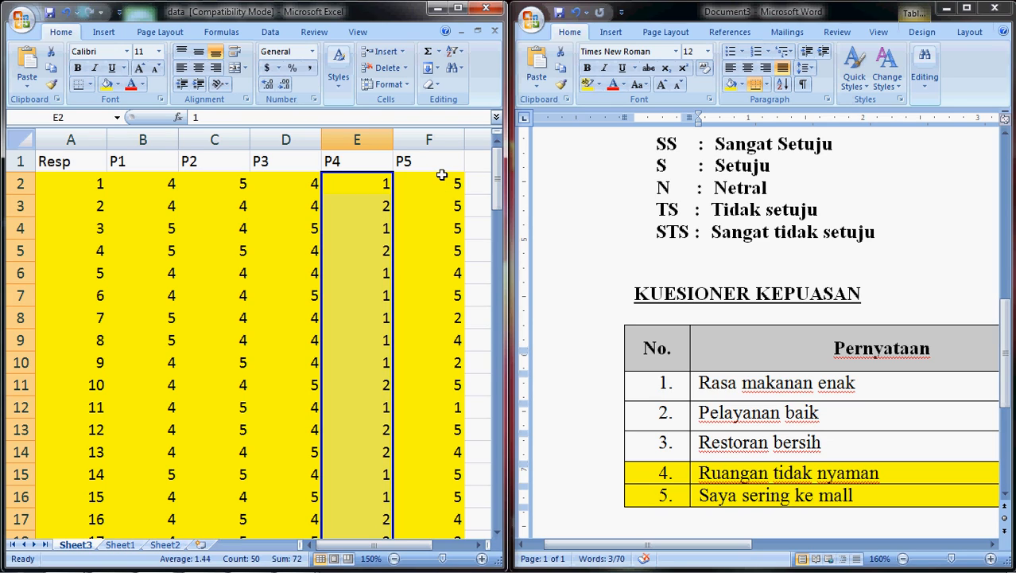
- Select the first P5 answers in F2:F8 and review the P5 column down to respondent 50
{"action": "left_click_drag", "start_coordinate": [442, 183], "coordinate": [450, 314]}
{"action": "scroll", "coordinate": [450, 247], "scroll_direction": "down", "scroll_amount": 1}
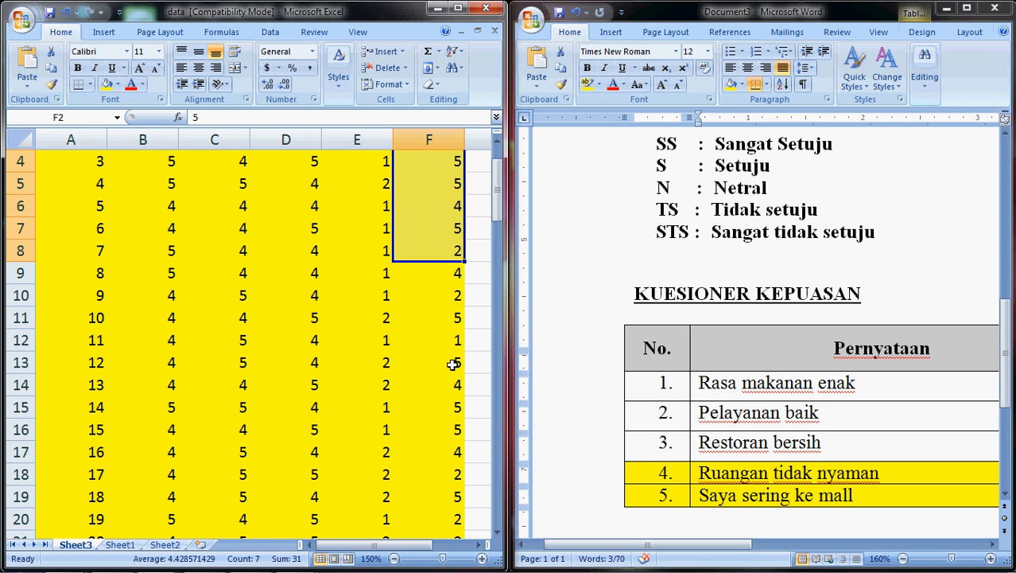
{"action": "scroll", "coordinate": [452, 363], "scroll_direction": "down", "scroll_amount": 15}
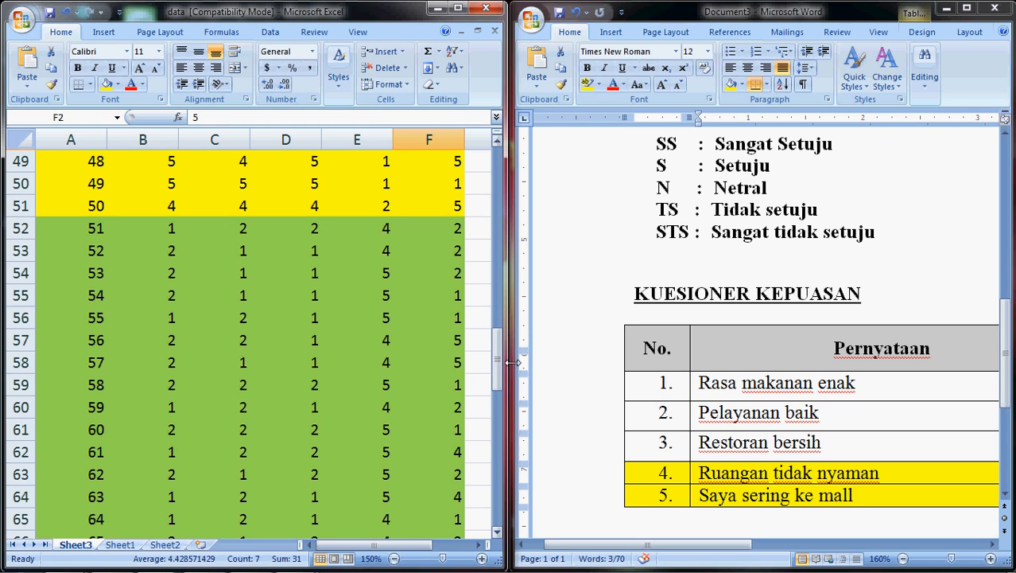
{"action": "scroll", "coordinate": [496, 362], "scroll_direction": "up", "scroll_amount": 1}
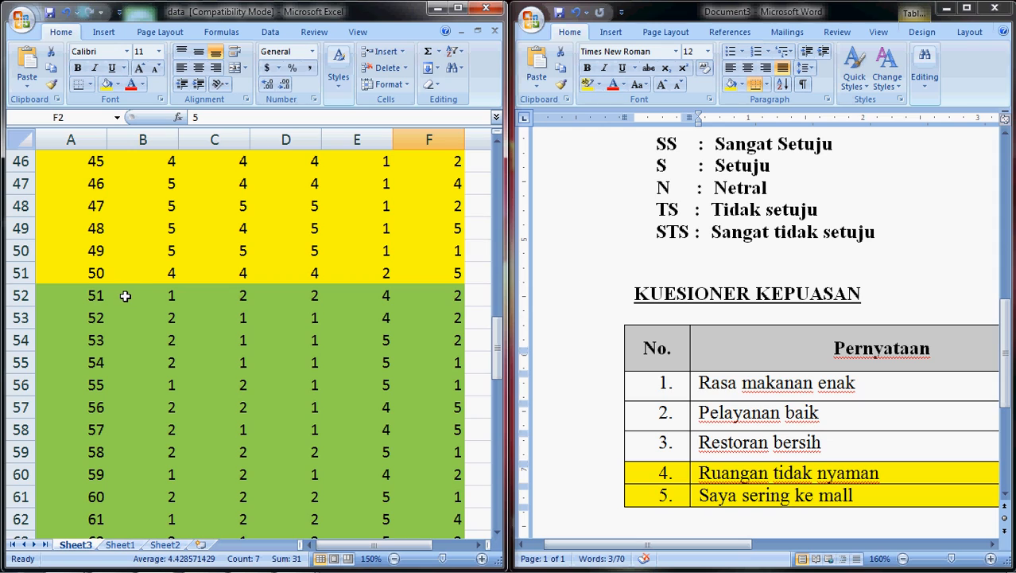
- Select the P1 to P3 answers of respondents 51 to 60, followed by the P4 answers of respondents 51 to 57
{"action": "left_click_drag", "start_coordinate": [125, 296], "coordinate": [306, 504]}
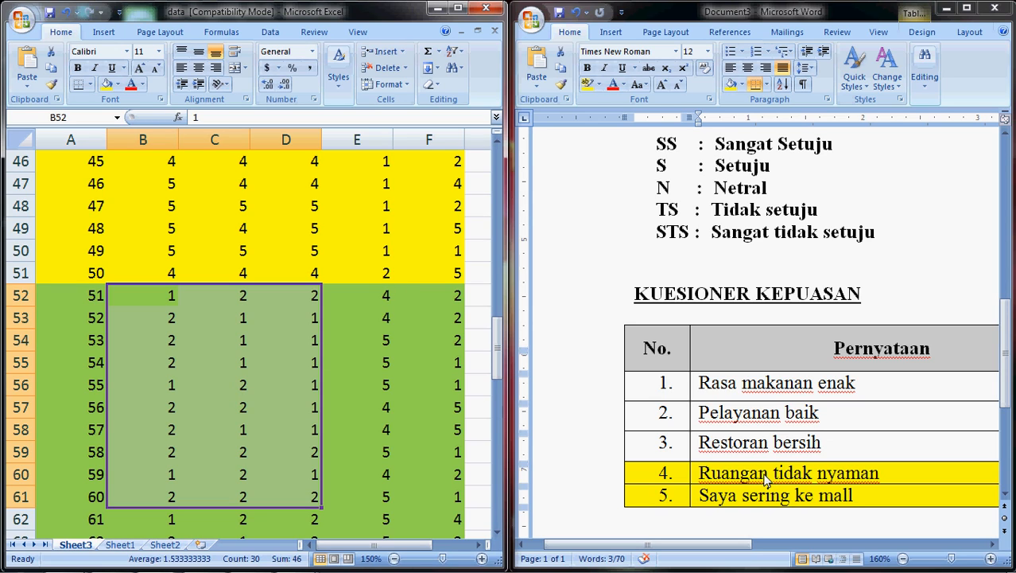
{"action": "left_click", "coordinate": [382, 298]}
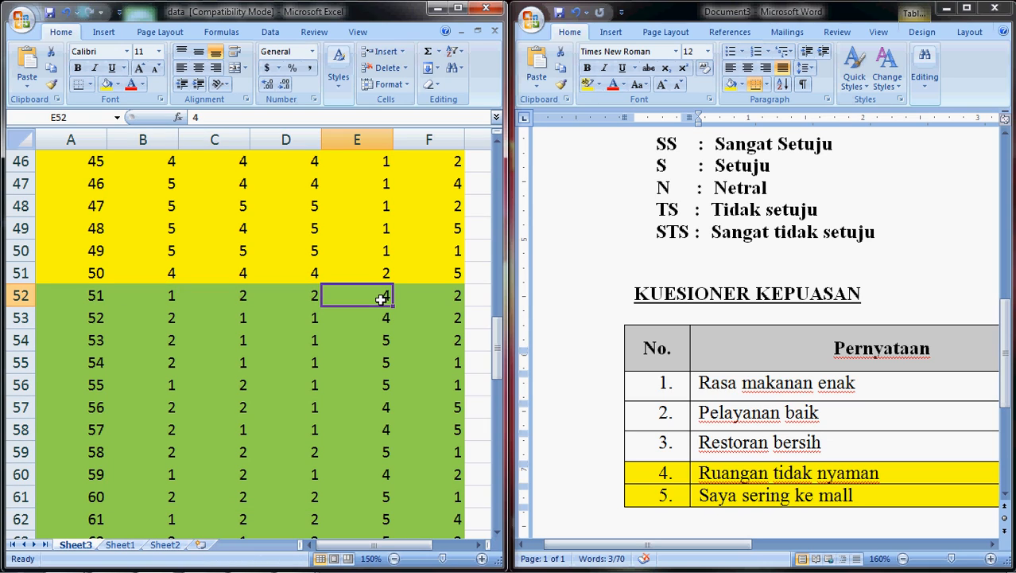
{"action": "left_click_drag", "start_coordinate": [382, 298], "coordinate": [390, 428]}
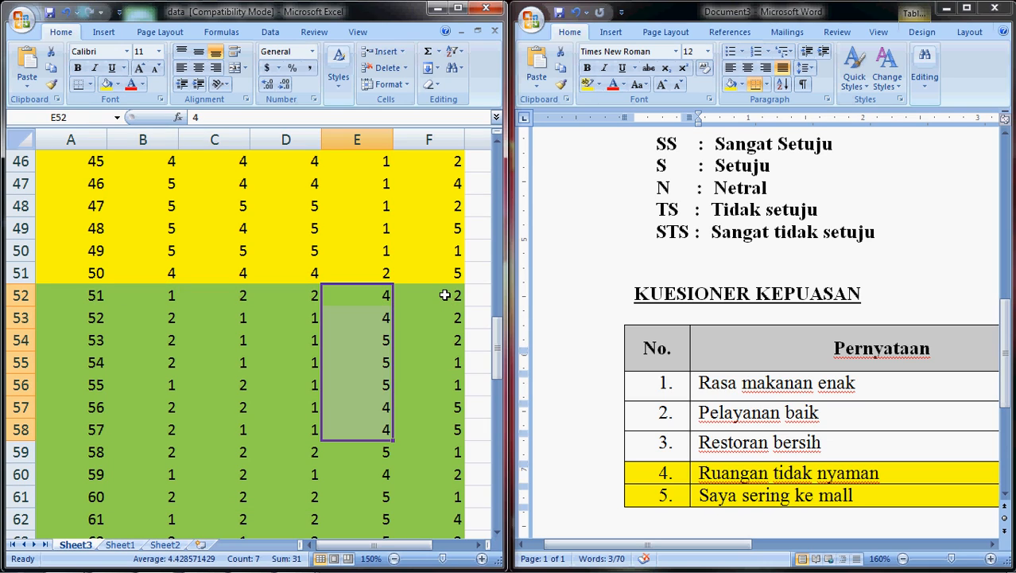
- Select the P5 answers in F52:F58 and review the P5 column for the remaining green respondents
{"action": "left_click_drag", "start_coordinate": [445, 296], "coordinate": [449, 423]}
{"action": "scroll", "coordinate": [450, 423], "scroll_direction": "down", "scroll_amount": 2}
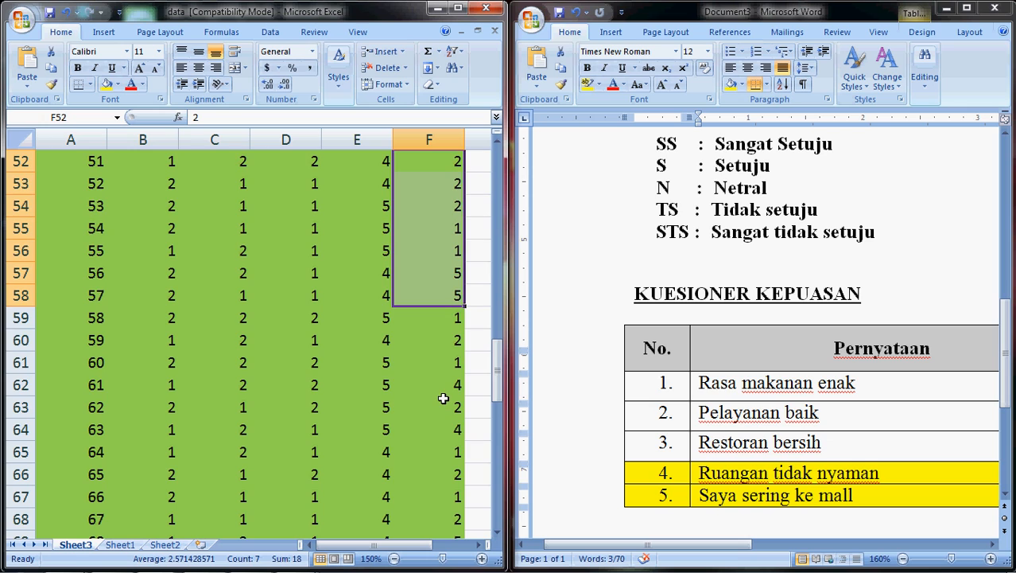
{"action": "scroll", "coordinate": [443, 398], "scroll_direction": "up", "scroll_amount": 2}
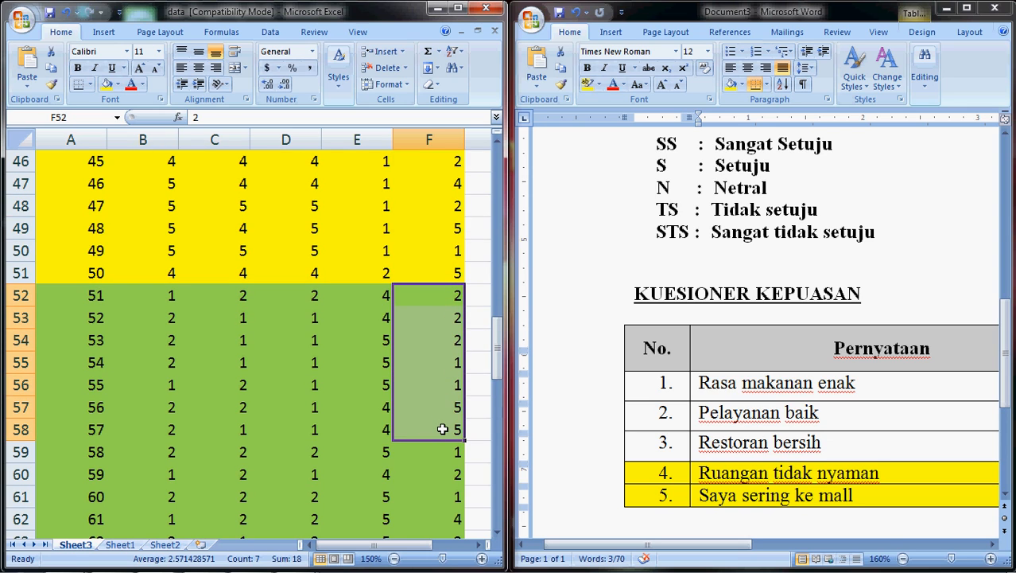
{"action": "scroll", "coordinate": [443, 428], "scroll_direction": "down", "scroll_amount": 4}
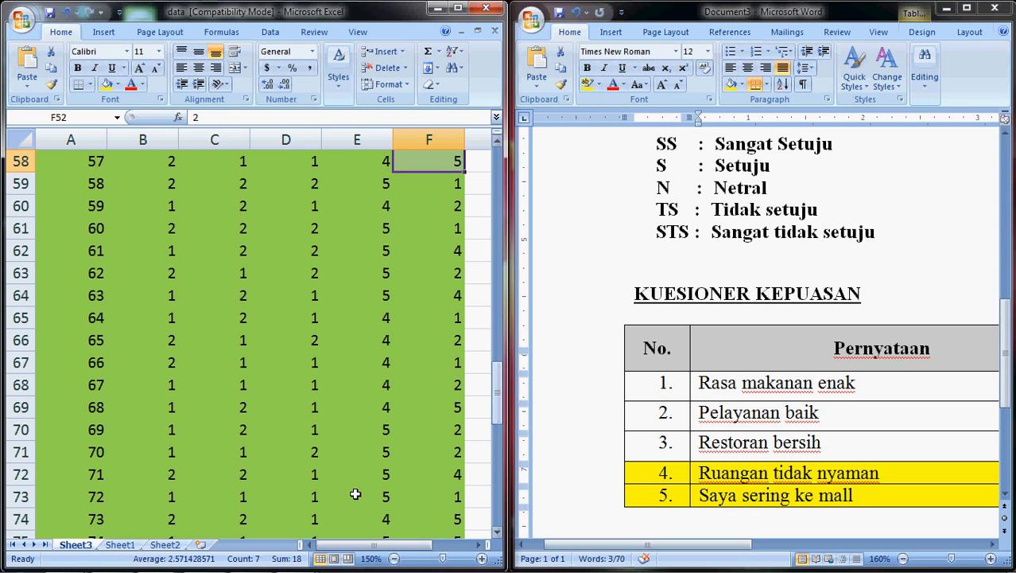
- Compare the yellow rows of respondents 1 to 50 with the green rows that start at respondent 51 on Sheet3
{"action": "left_click_drag", "start_coordinate": [497, 407], "coordinate": [498, 174]}
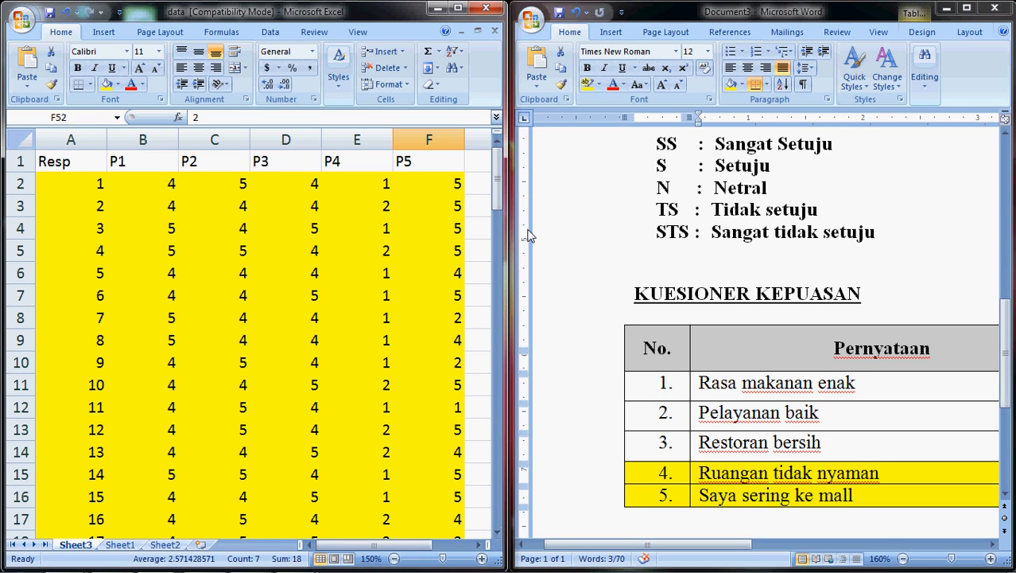
{"action": "scroll", "coordinate": [59, 205], "scroll_direction": "down", "scroll_amount": 3}
{"action": "scroll", "coordinate": [59, 209], "scroll_direction": "down", "scroll_amount": 10}
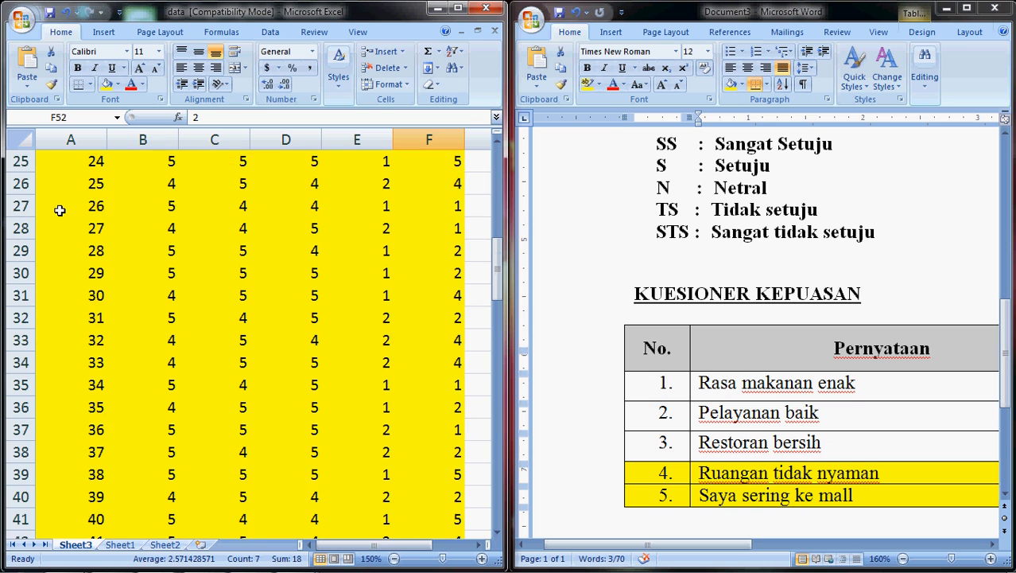
{"action": "scroll", "coordinate": [70, 250], "scroll_direction": "up", "scroll_amount": 5}
{"action": "scroll", "coordinate": [70, 251], "scroll_direction": "up", "scroll_amount": 8}
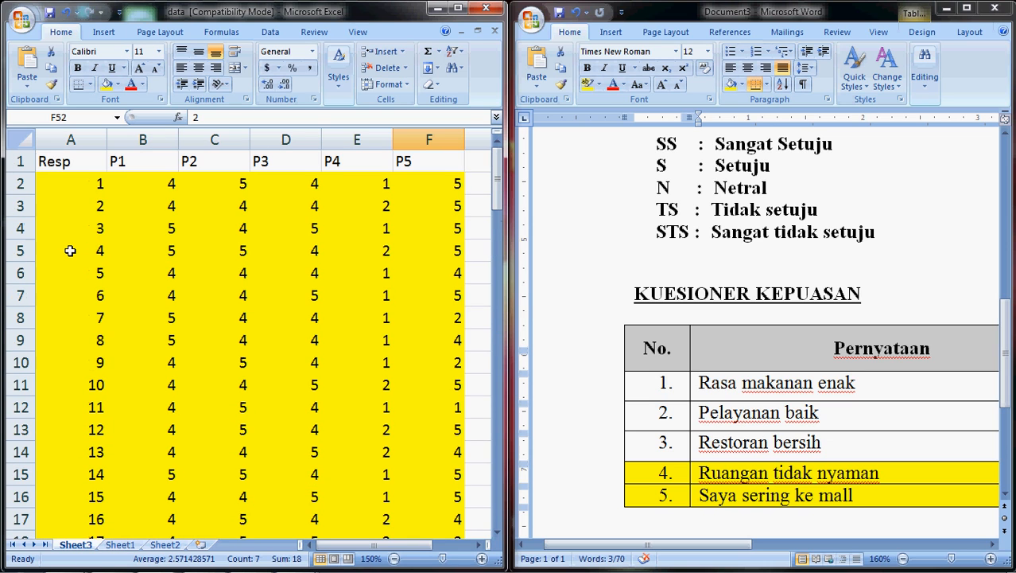
{"action": "scroll", "coordinate": [86, 295], "scroll_direction": "down", "scroll_amount": 16}
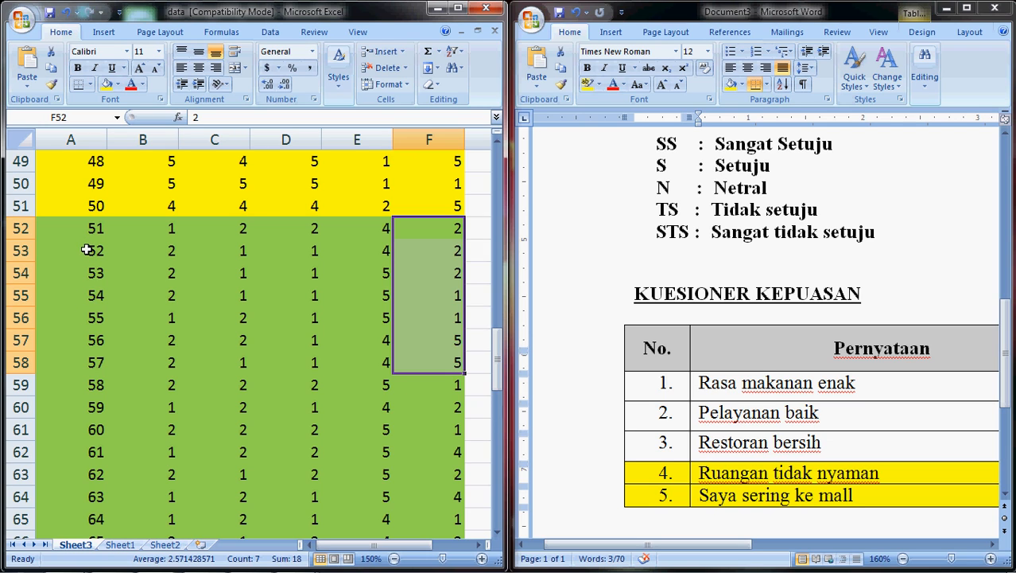
{"action": "scroll", "coordinate": [86, 254], "scroll_direction": "up", "scroll_amount": 16}
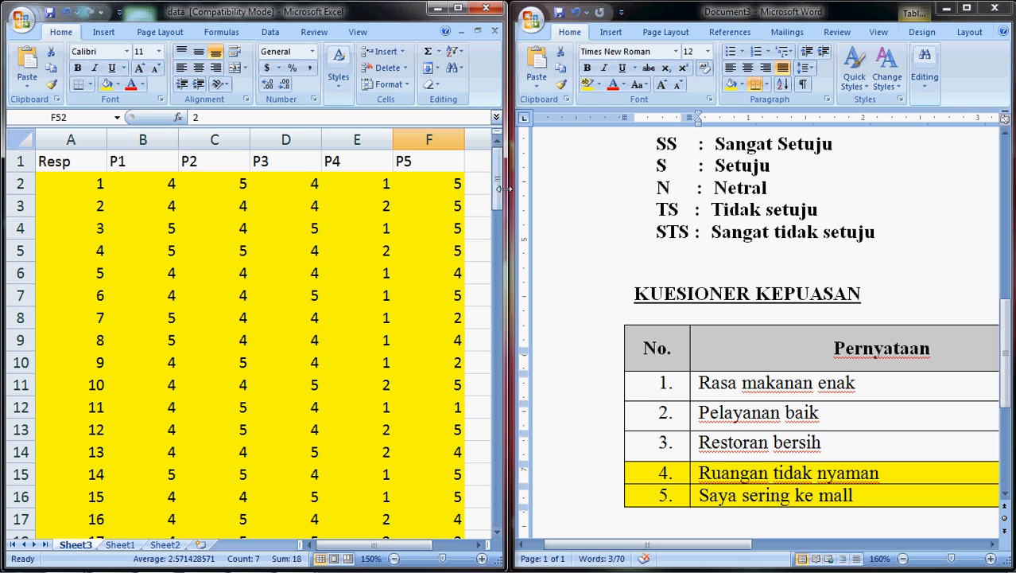
{"action": "left_click_drag", "start_coordinate": [501, 198], "coordinate": [501, 223]}
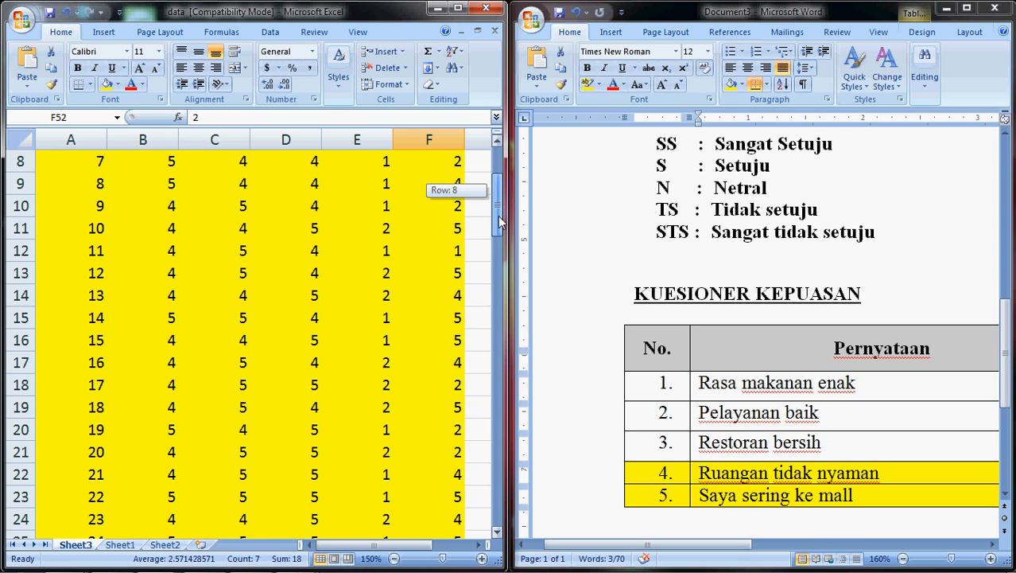
{"action": "left_click_drag", "start_coordinate": [499, 223], "coordinate": [521, 165]}
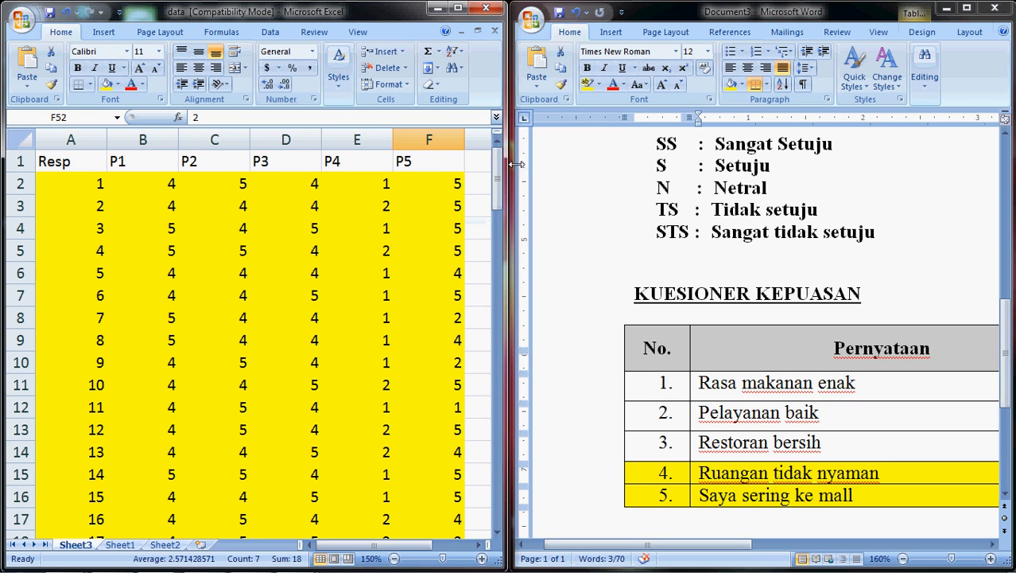
- Open the response data on Sheet2 in a maximized window and show it from row 1 at 160% zoom
{"action": "left_click", "coordinate": [167, 544]}
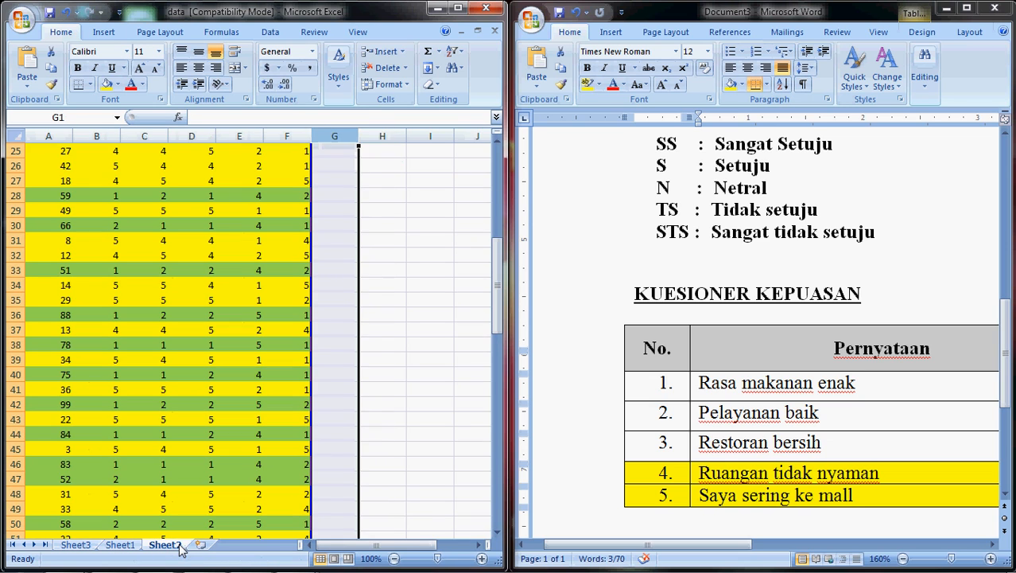
{"action": "left_click", "coordinate": [482, 558]}
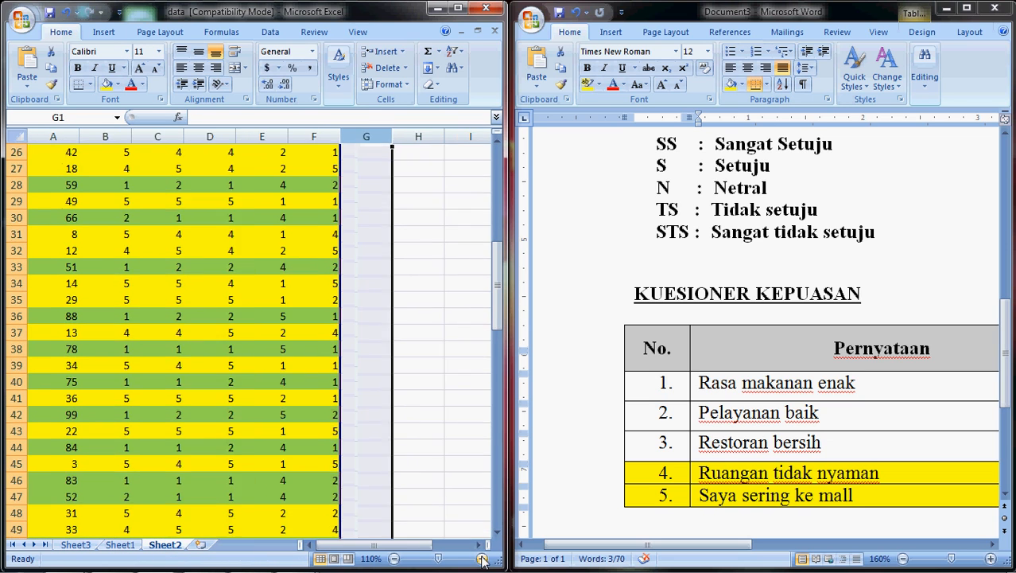
{"action": "left_click", "coordinate": [482, 558]}
{"action": "left_click", "coordinate": [458, 8]}
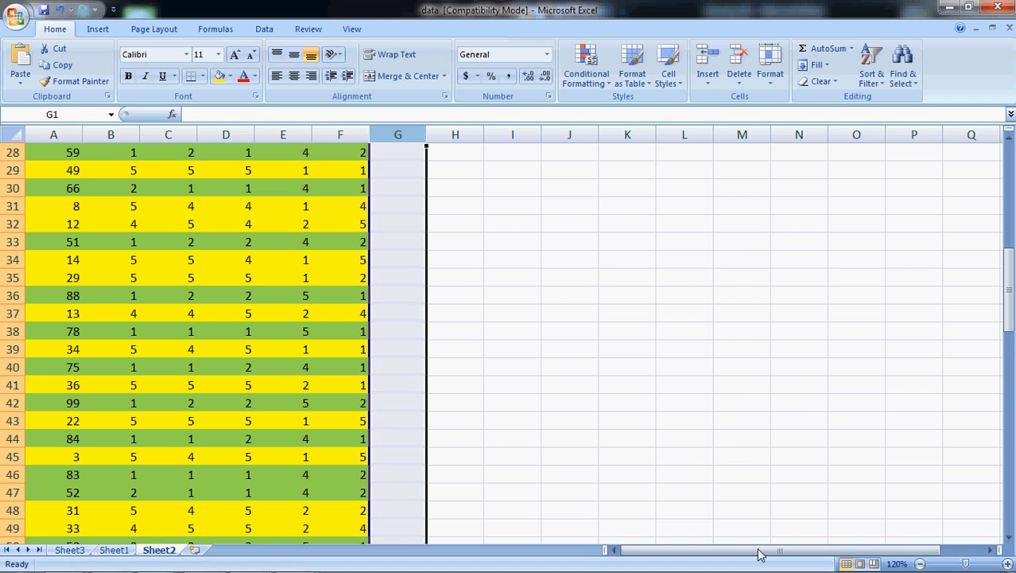
{"action": "left_click", "coordinate": [1007, 564]}
{"action": "left_click", "coordinate": [1007, 564]}
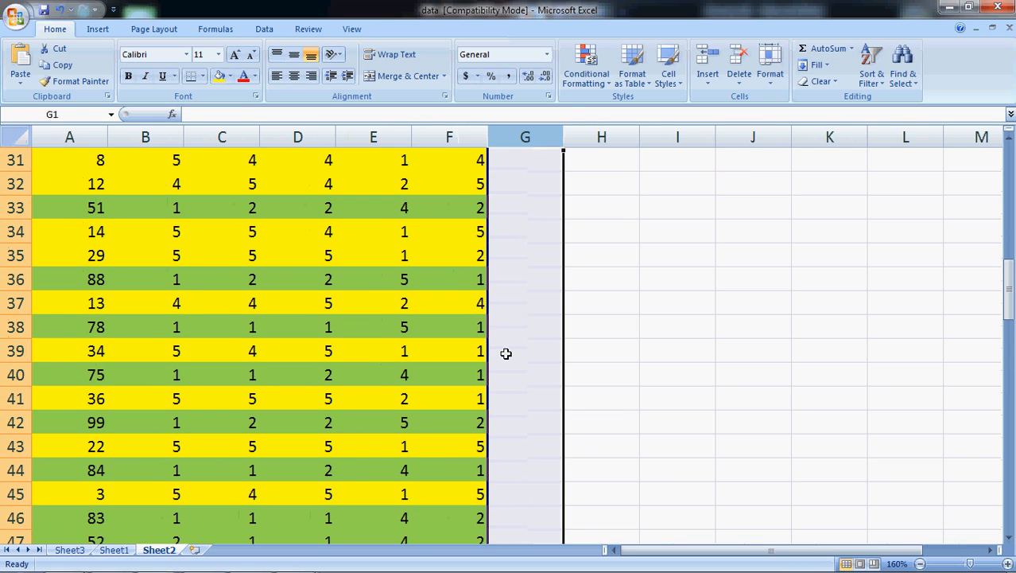
{"action": "scroll", "coordinate": [505, 353], "scroll_direction": "up", "scroll_amount": 4}
{"action": "scroll", "coordinate": [505, 353], "scroll_direction": "up", "scroll_amount": 5}
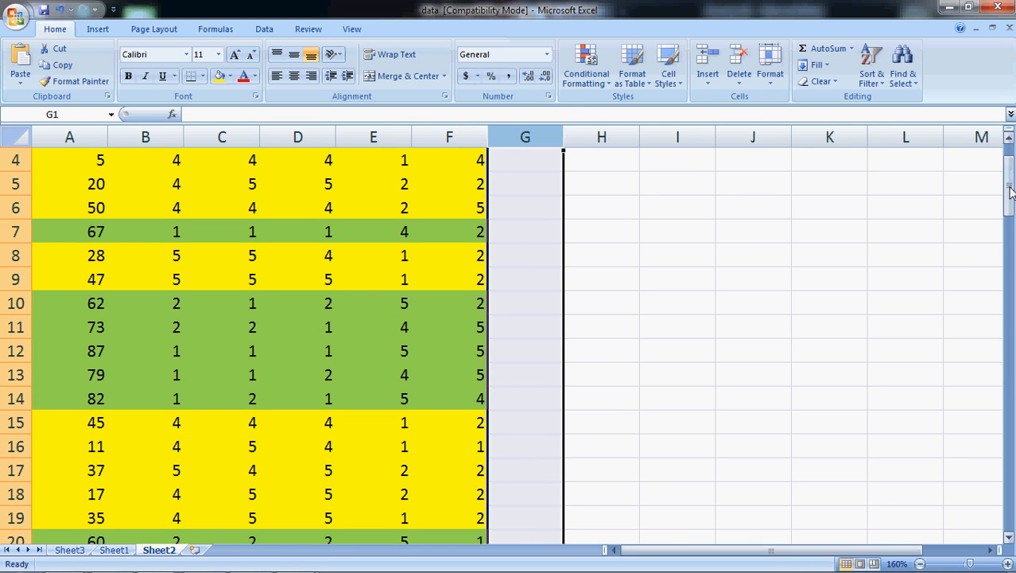
{"action": "left_click_drag", "start_coordinate": [1008, 189], "coordinate": [1012, 164]}
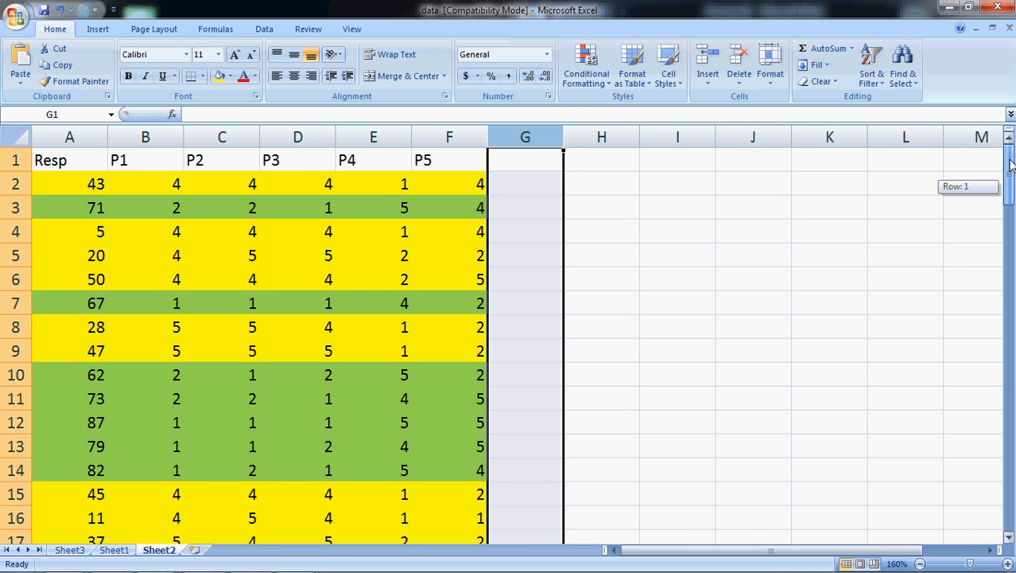
- Select the first respondent number in A2 and examine the order of the yellow and green rows on Sheet2
{"action": "left_click", "coordinate": [74, 182]}
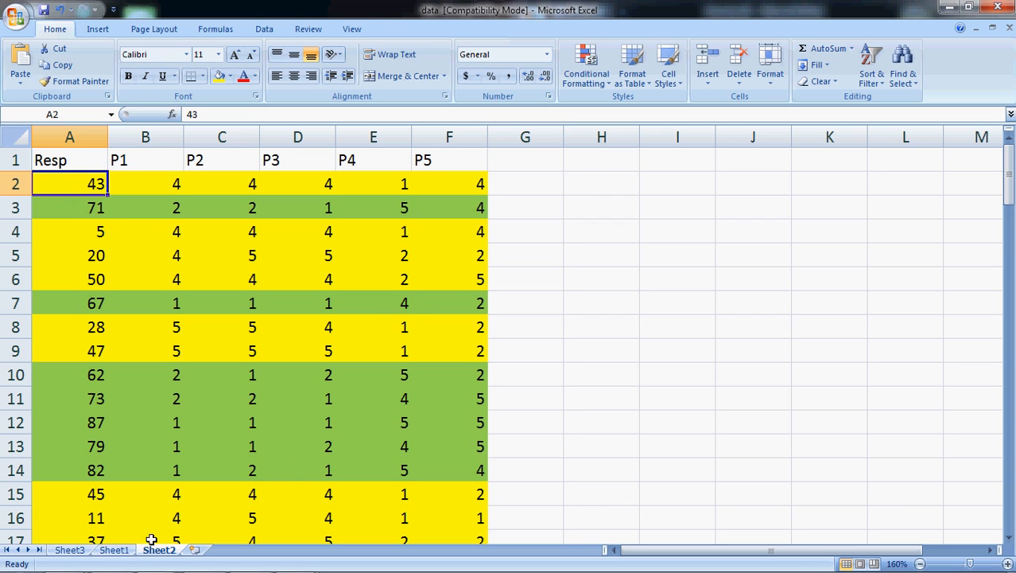
{"action": "scroll", "coordinate": [471, 297], "scroll_direction": "down", "scroll_amount": 1}
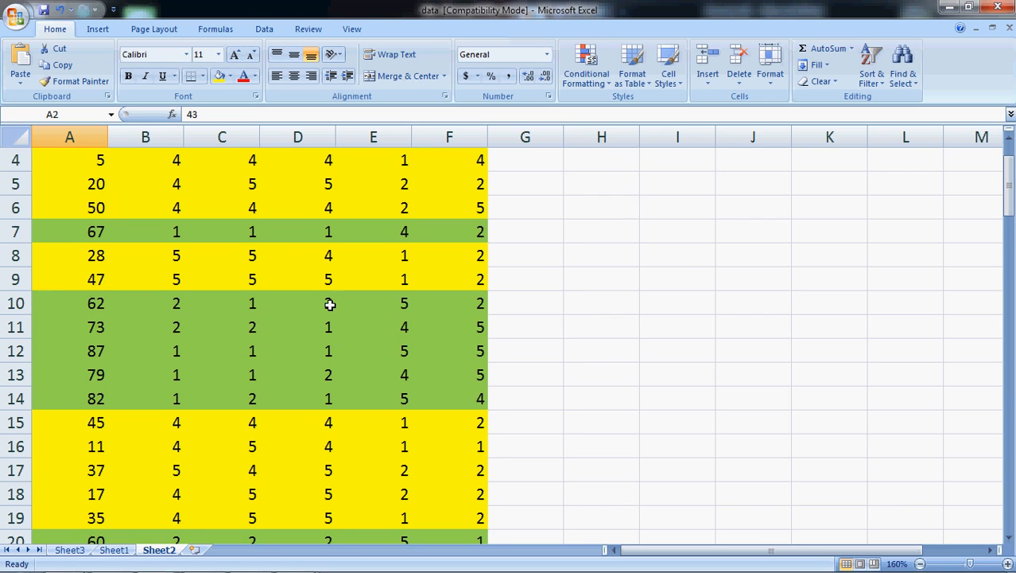
{"action": "scroll", "coordinate": [330, 302], "scroll_direction": "up", "scroll_amount": 1}
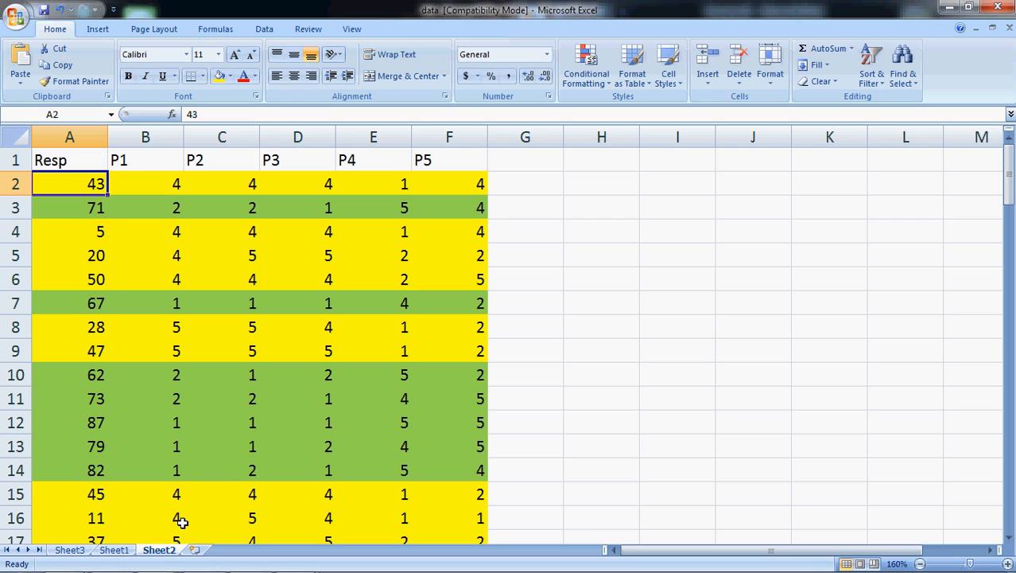
- Check Sheet3 briefly, return to Sheet2 and select columns A to F, from Resp to P5
{"action": "left_click", "coordinate": [70, 549]}
{"action": "left_click", "coordinate": [159, 549]}
{"action": "left_click_drag", "start_coordinate": [76, 138], "coordinate": [450, 140]}
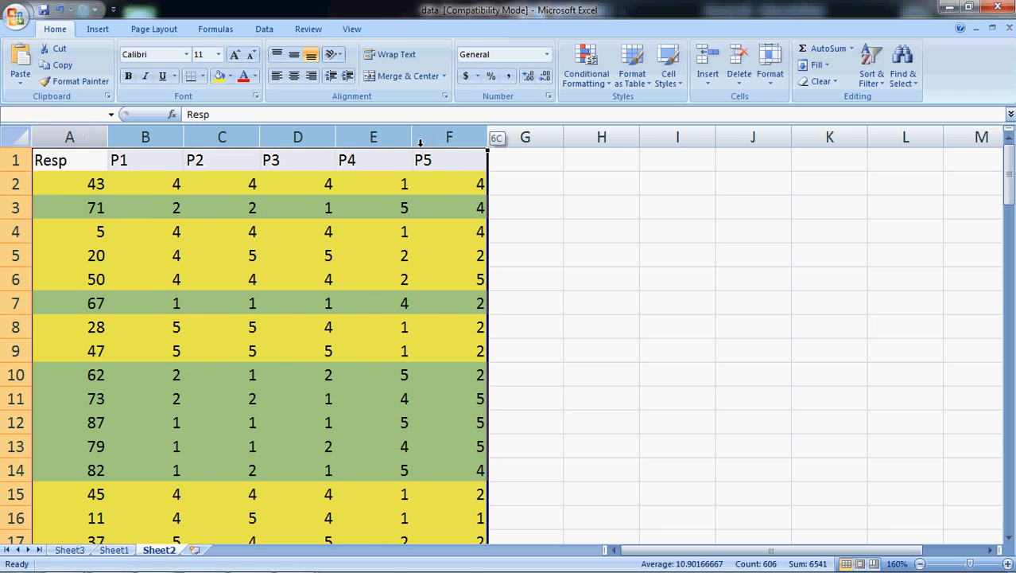
- Return to Sheet3 and examine the ordered respondent rows, from the green group back up to the first yellow rows
{"action": "left_click", "coordinate": [69, 549]}
{"action": "scroll", "coordinate": [93, 316], "scroll_direction": "down", "scroll_amount": 10}
{"action": "scroll", "coordinate": [93, 316], "scroll_direction": "down", "scroll_amount": 13}
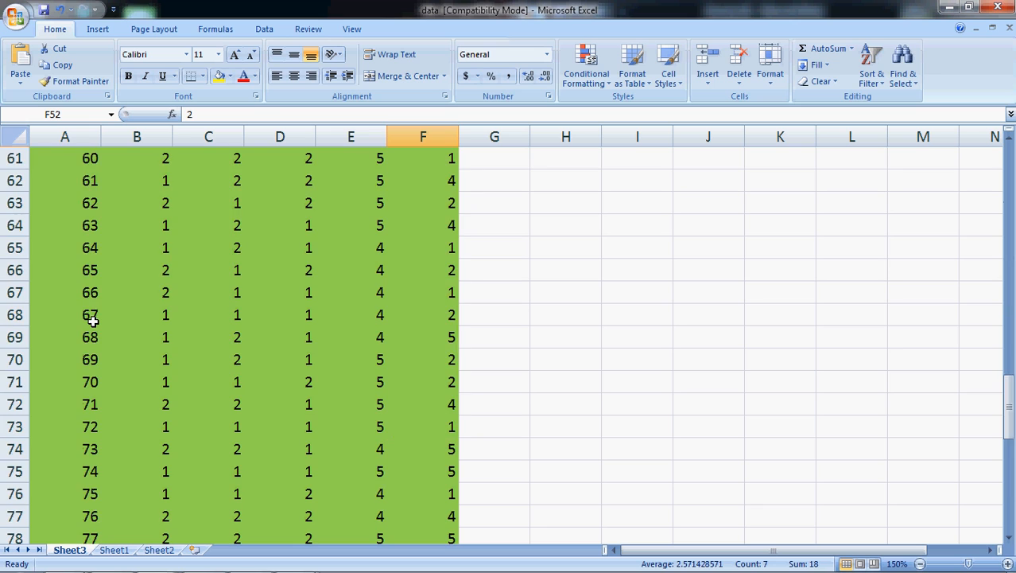
{"action": "scroll", "coordinate": [93, 316], "scroll_direction": "up", "scroll_amount": 9}
{"action": "scroll", "coordinate": [93, 322], "scroll_direction": "down", "scroll_amount": 10}
{"action": "scroll", "coordinate": [93, 322], "scroll_direction": "up", "scroll_amount": 20}
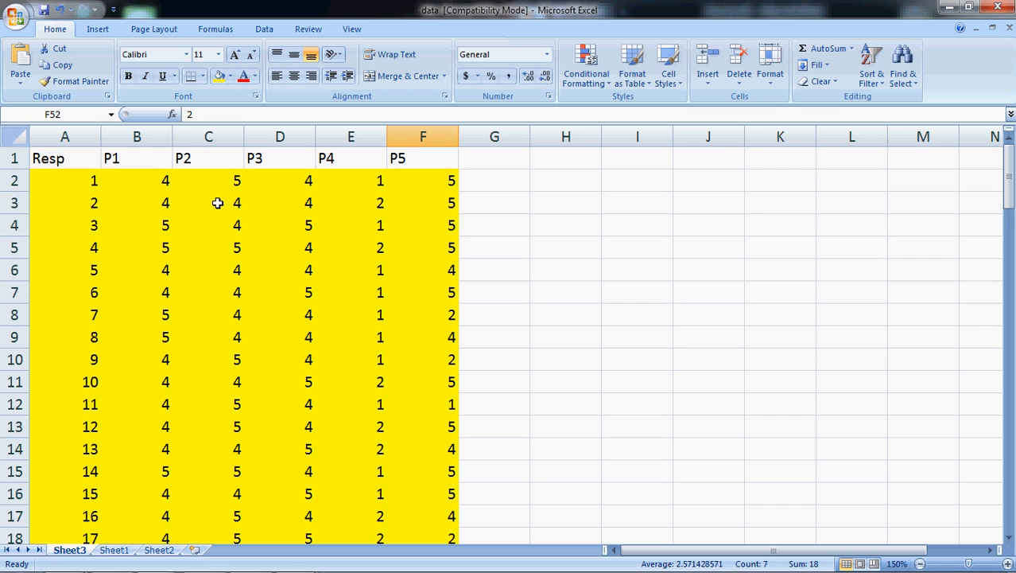
{"action": "left_click_drag", "start_coordinate": [1009, 179], "coordinate": [1013, 195]}
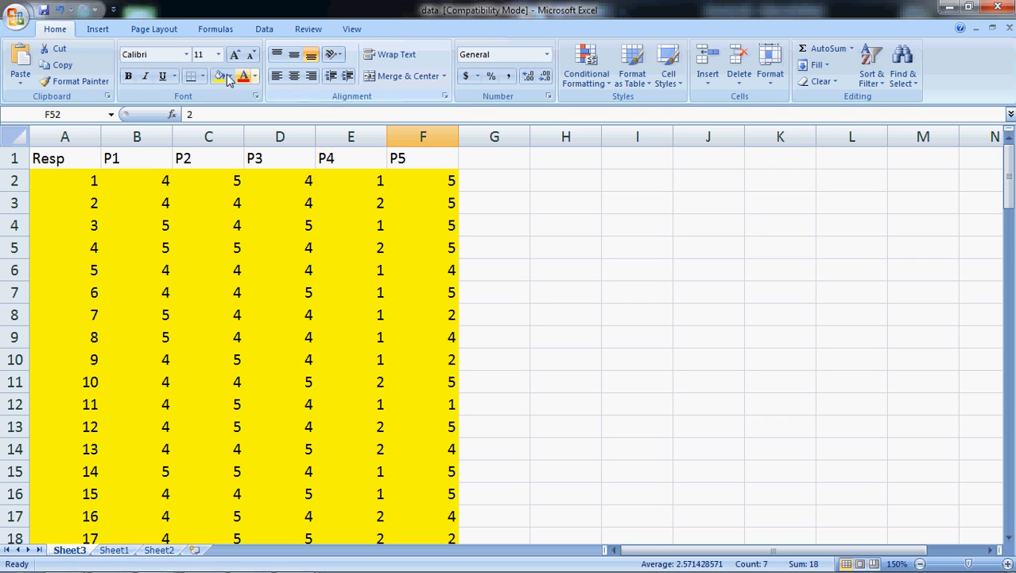
- Save the workbook as data in Excel 97-2003 format in the training folder, replacing the existing file, and close it
{"action": "left_click", "coordinate": [13, 20]}
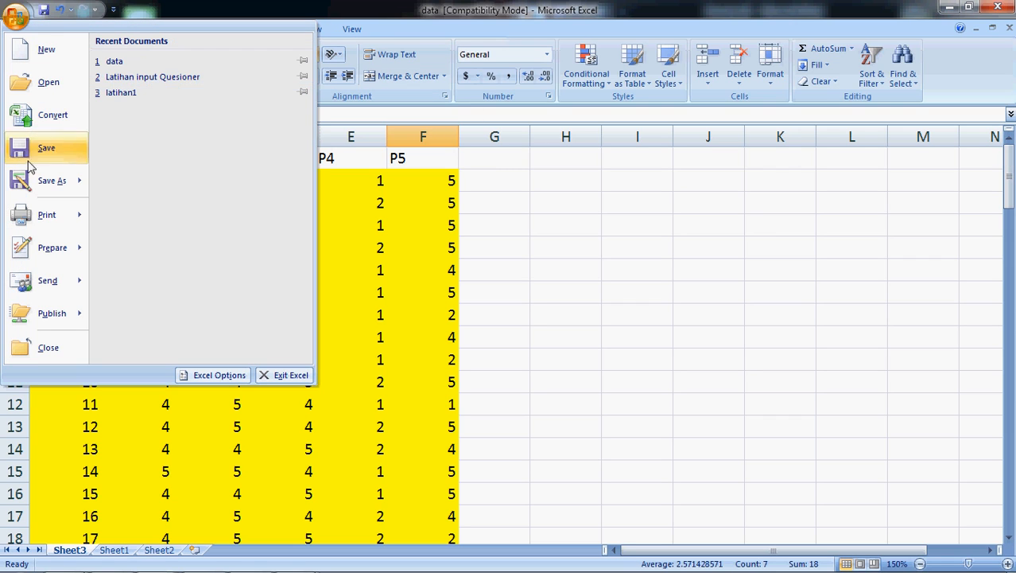
{"action": "mouse_move", "coordinate": [50, 180]}
{"action": "left_click", "coordinate": [198, 185]}
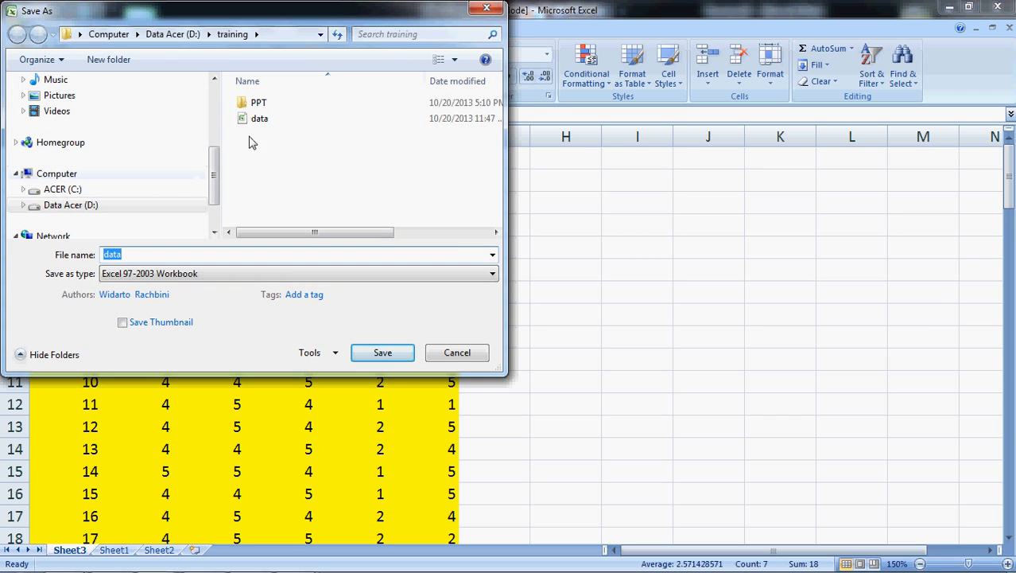
{"action": "left_click", "coordinate": [213, 255]}
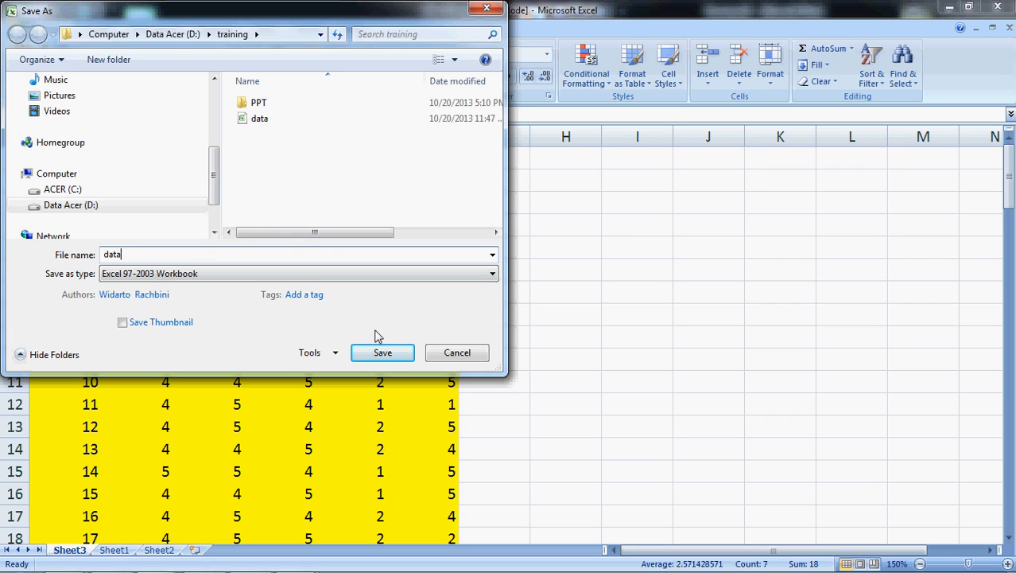
{"action": "left_click", "coordinate": [383, 354]}
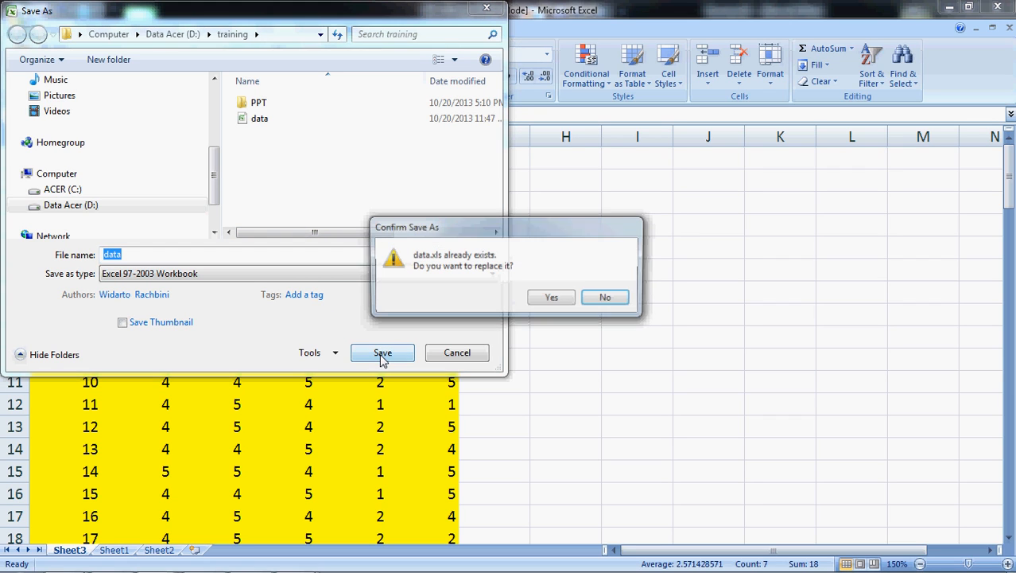
{"action": "left_click", "coordinate": [553, 299]}
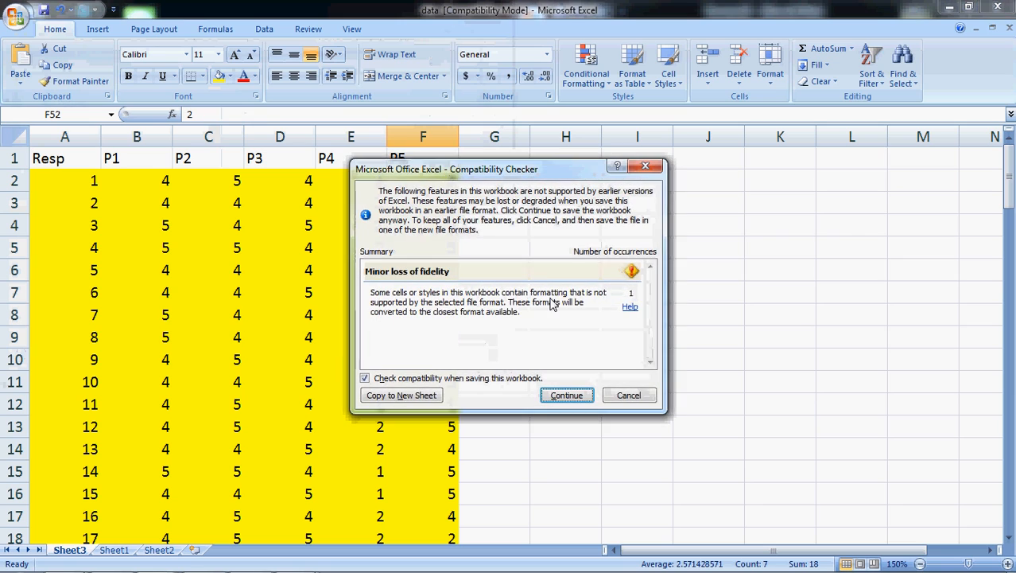
{"action": "left_click", "coordinate": [555, 331]}
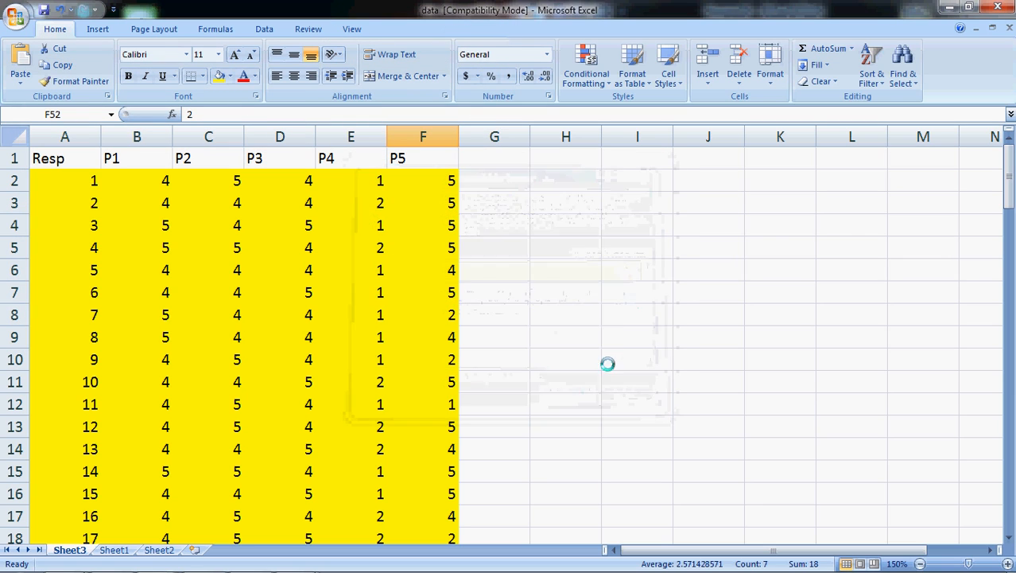
{"action": "left_click", "coordinate": [1010, 29]}
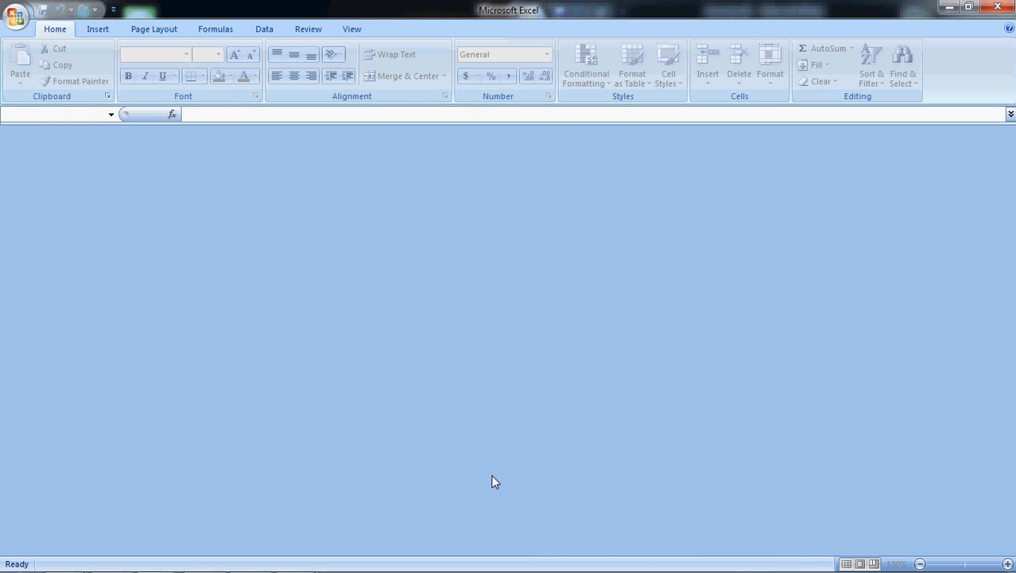
- Switch to the SPSS Data Editor, check the dataCFA.sav data and variables, and open the Excel file data.xls from the training folder
{"action": "mouse_move", "coordinate": [294, 557]}
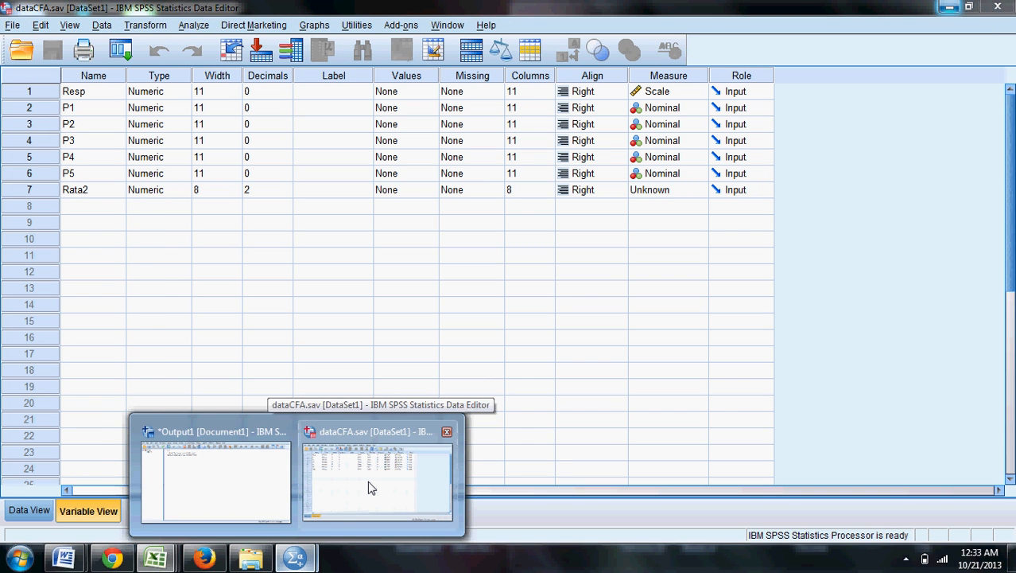
{"action": "left_click", "coordinate": [368, 485]}
{"action": "left_click", "coordinate": [48, 540]}
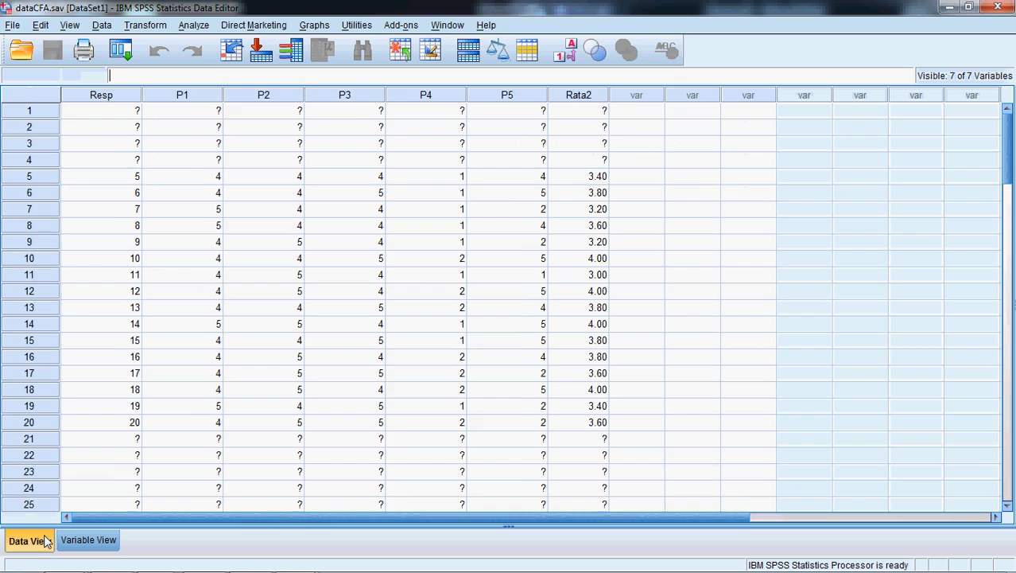
{"action": "left_click", "coordinate": [88, 541]}
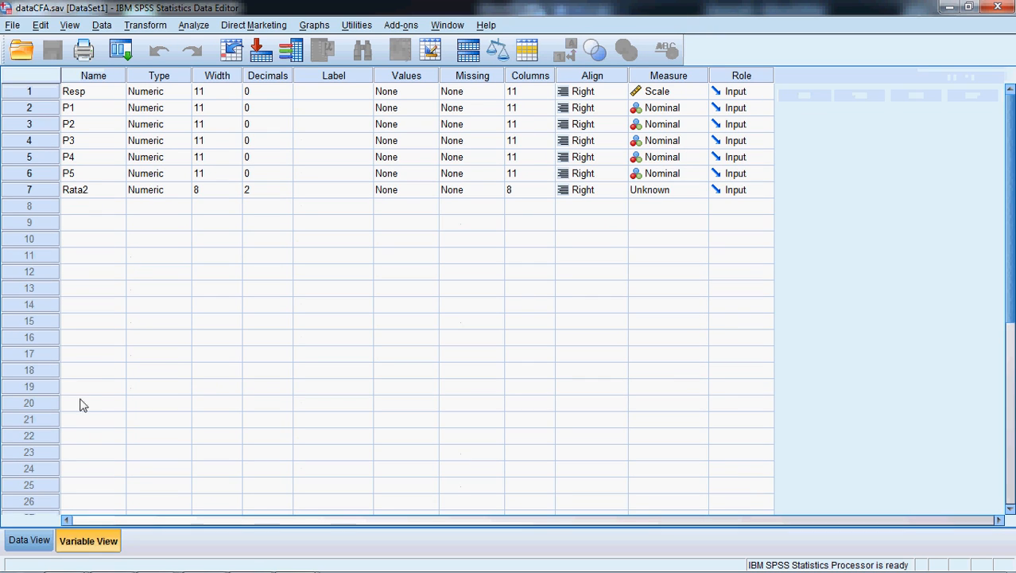
{"action": "left_click", "coordinate": [14, 26]}
{"action": "mouse_move", "coordinate": [35, 63]}
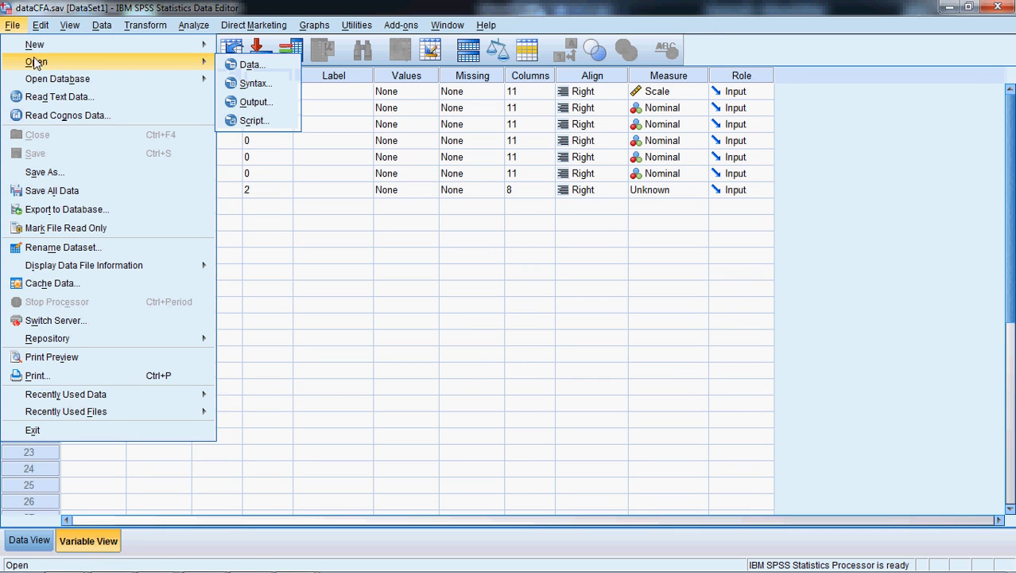
{"action": "left_click", "coordinate": [252, 68]}
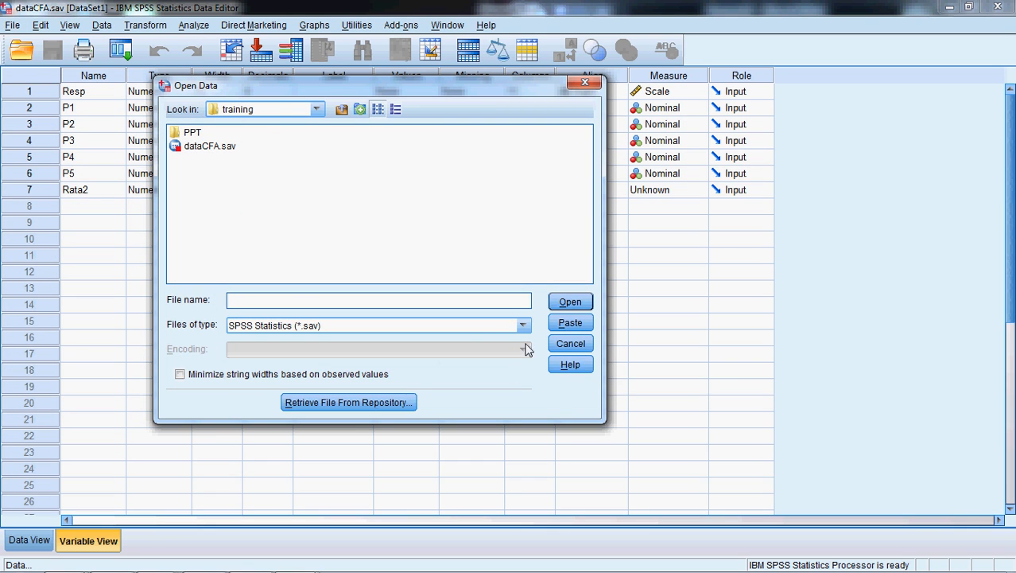
{"action": "left_click", "coordinate": [522, 325]}
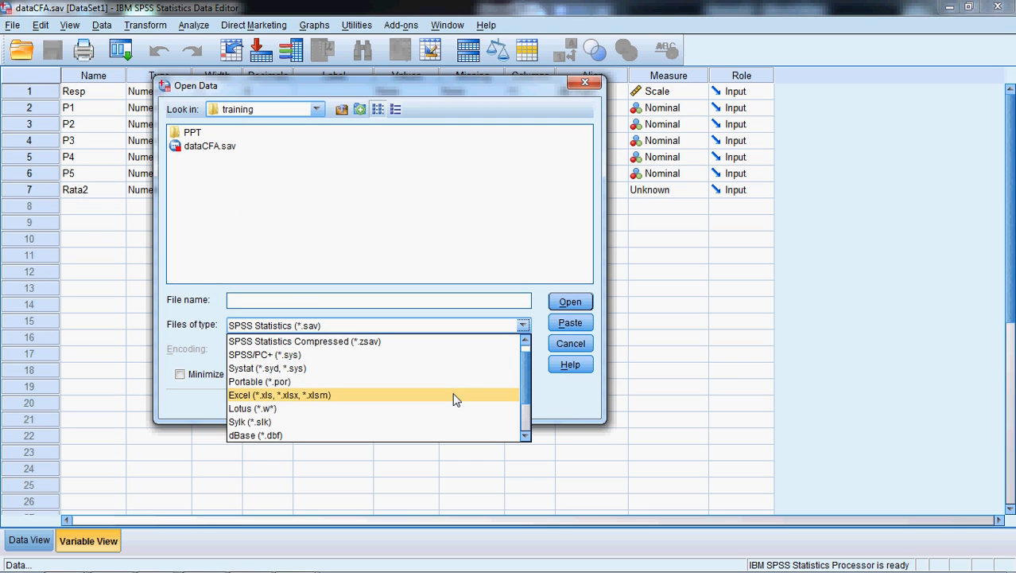
{"action": "left_click", "coordinate": [433, 401]}
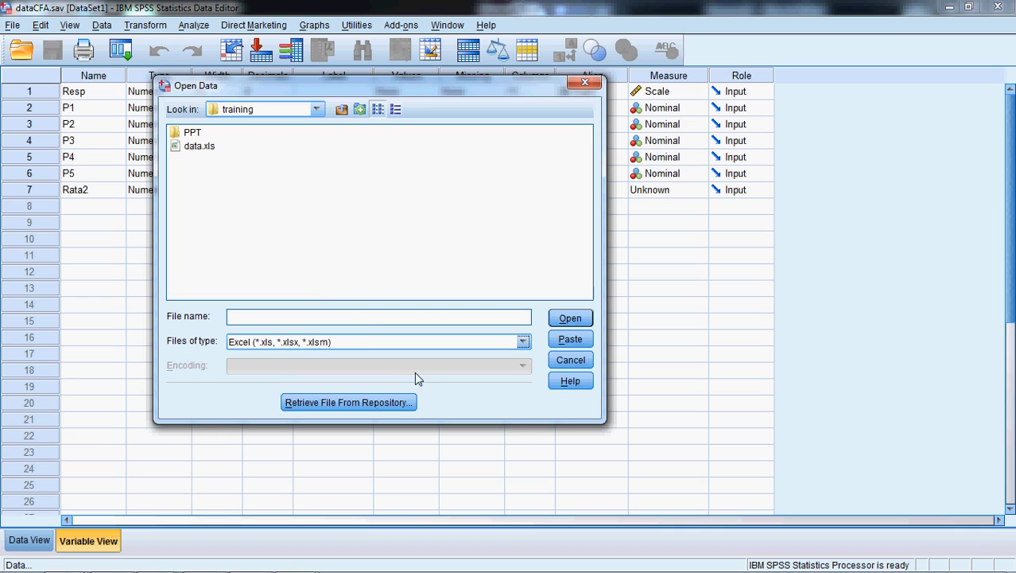
{"action": "left_click", "coordinate": [201, 147]}
{"action": "left_click", "coordinate": [587, 318]}
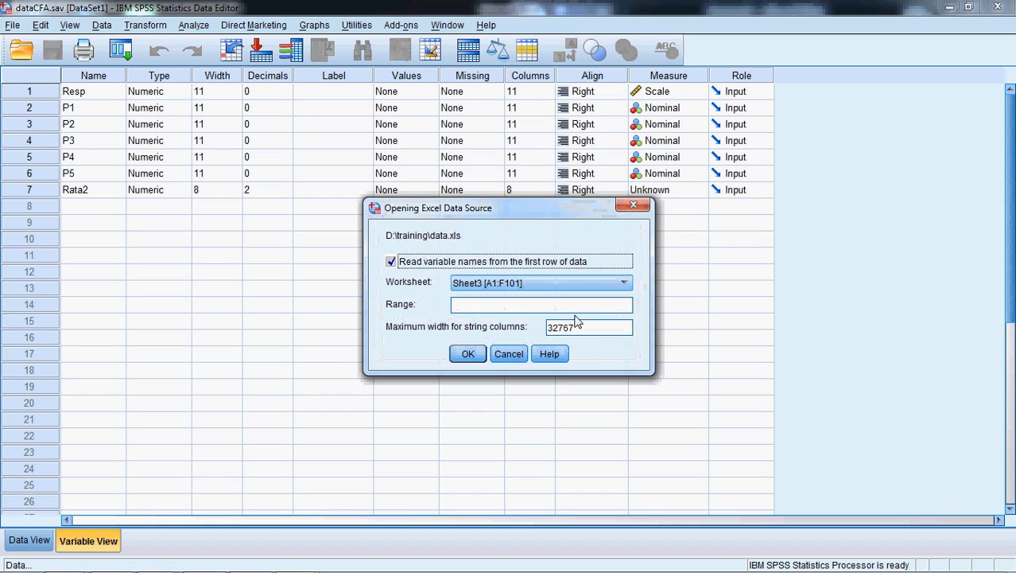
- Import worksheet Sheet3 [A1:F101] with variable names read from the first row, and review the imported cases
{"action": "left_click", "coordinate": [629, 285]}
{"action": "left_click", "coordinate": [630, 291]}
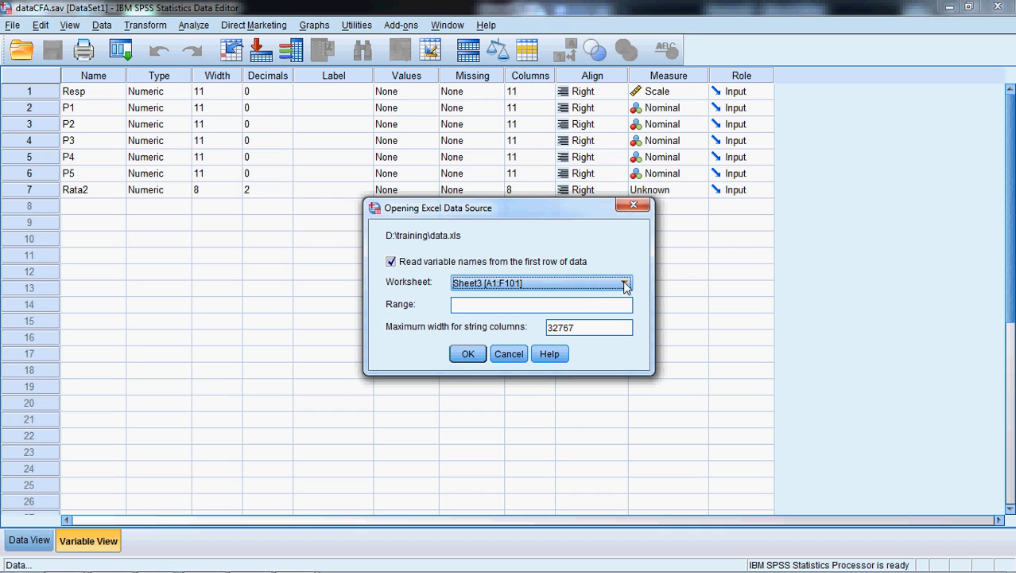
{"action": "left_click", "coordinate": [467, 355]}
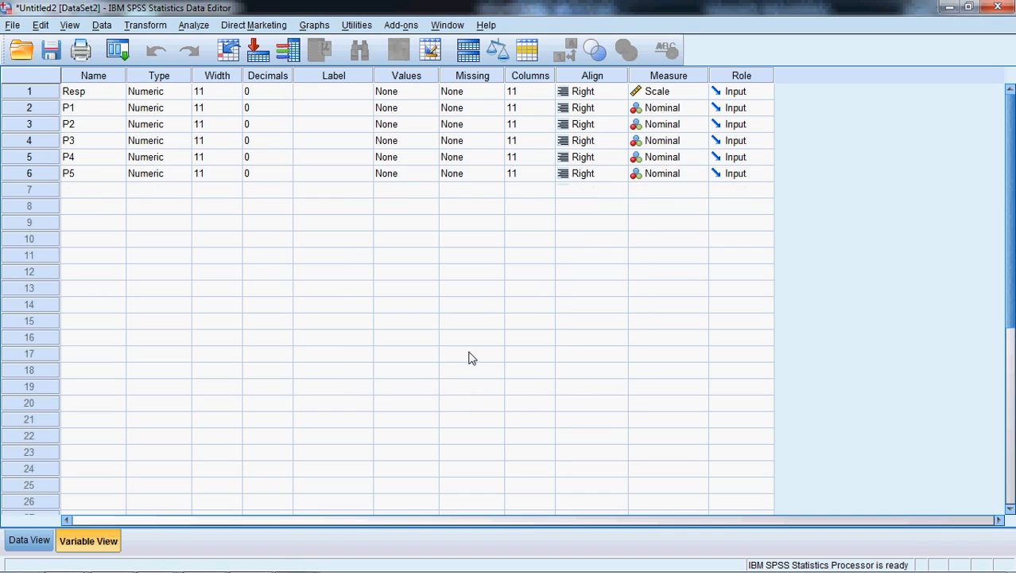
{"action": "left_click", "coordinate": [30, 540]}
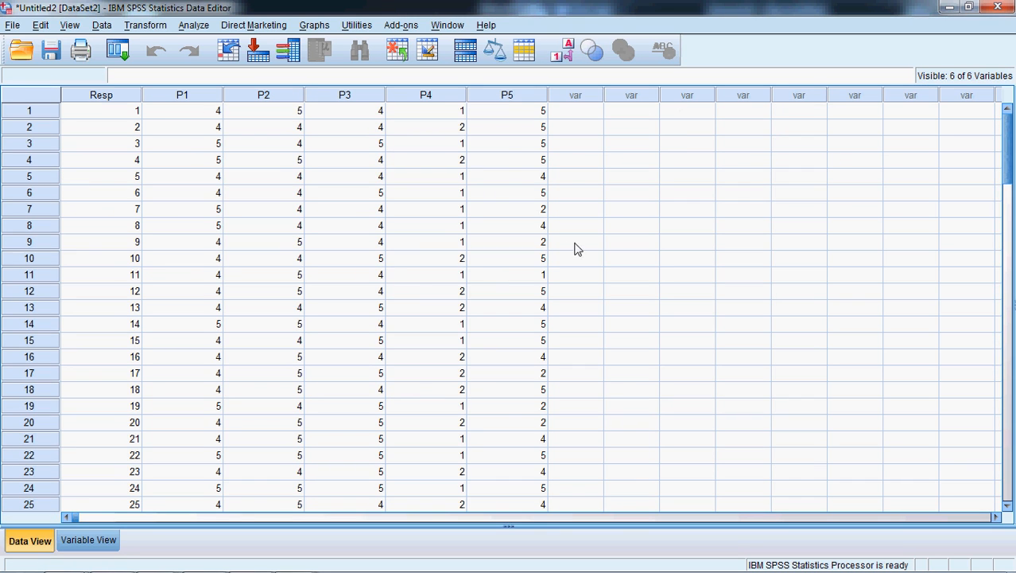
{"action": "scroll", "coordinate": [285, 244], "scroll_direction": "down", "scroll_amount": 5}
{"action": "scroll", "coordinate": [285, 243], "scroll_direction": "up", "scroll_amount": 5}
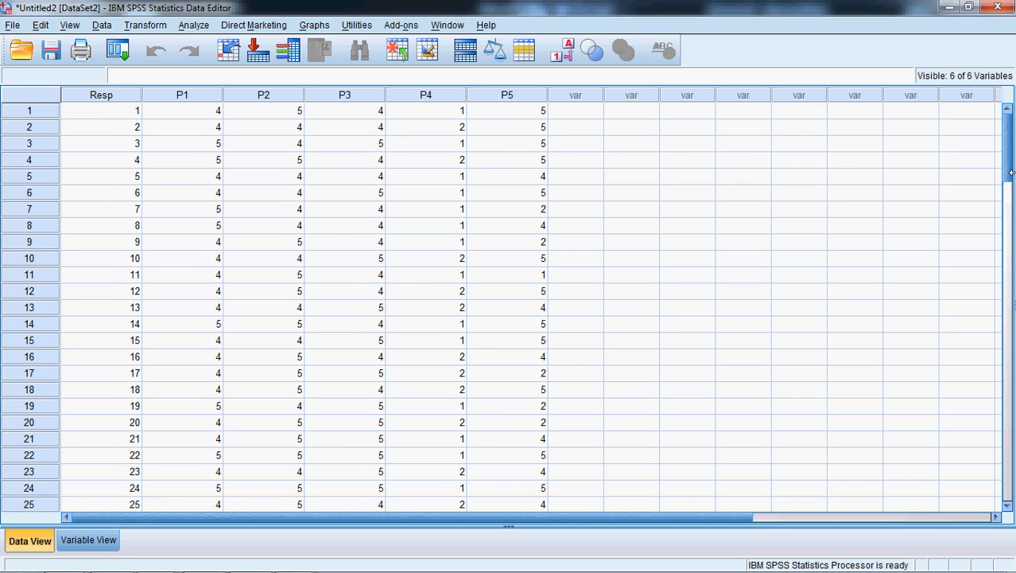
{"action": "mouse_move", "coordinate": [1010, 177]}
{"action": "left_mouse_down"}
{"action": "mouse_move", "coordinate": [1010, 445]}
{"action": "mouse_move", "coordinate": [1011, 163]}
{"action": "left_mouse_up"}
- Set up a Reliability Analysis with variables P1 to P5 as the items
{"action": "left_click", "coordinate": [199, 27]}
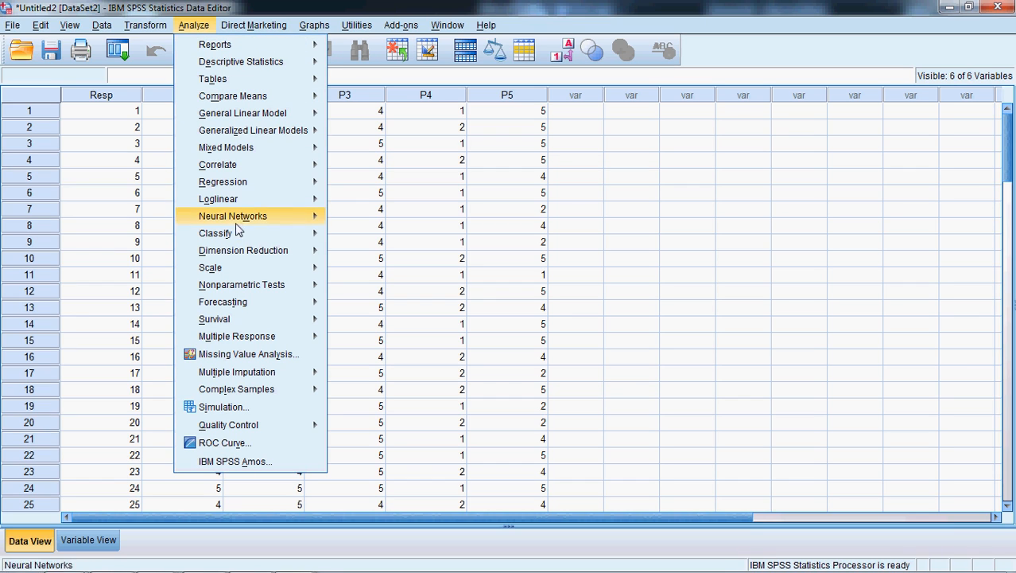
{"action": "mouse_move", "coordinate": [246, 272]}
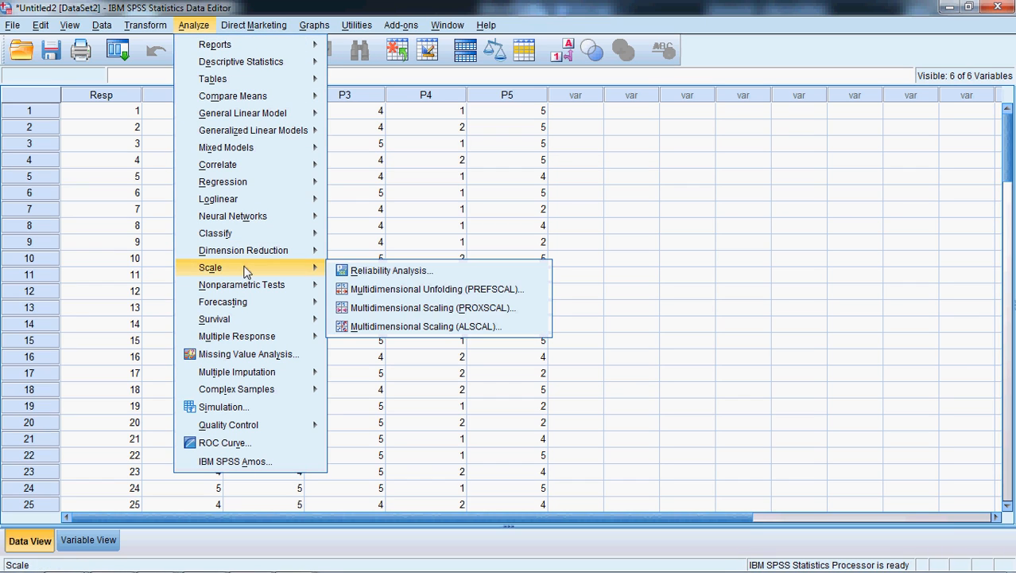
{"action": "left_click", "coordinate": [357, 272]}
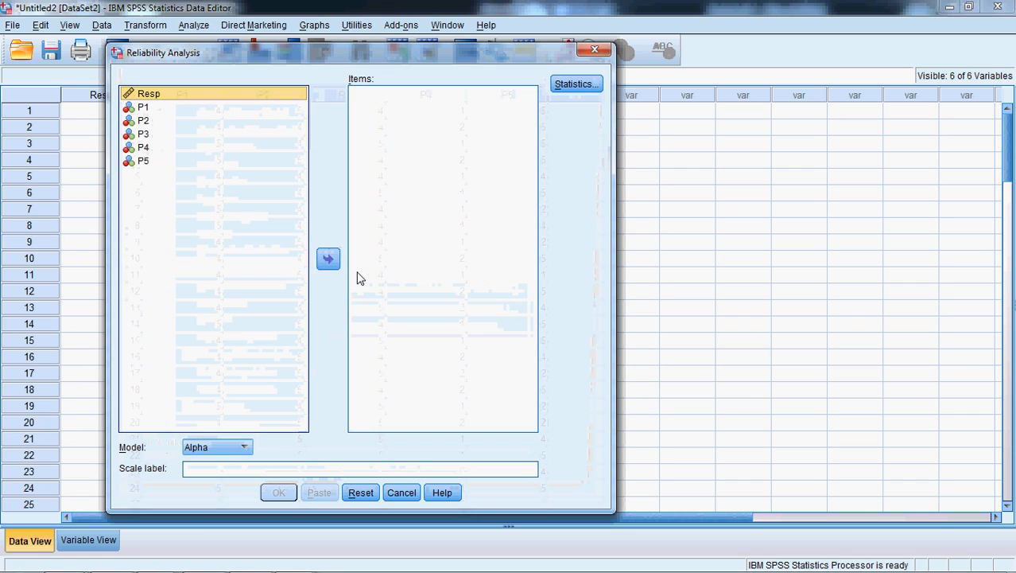
{"action": "left_click", "coordinate": [145, 108]}
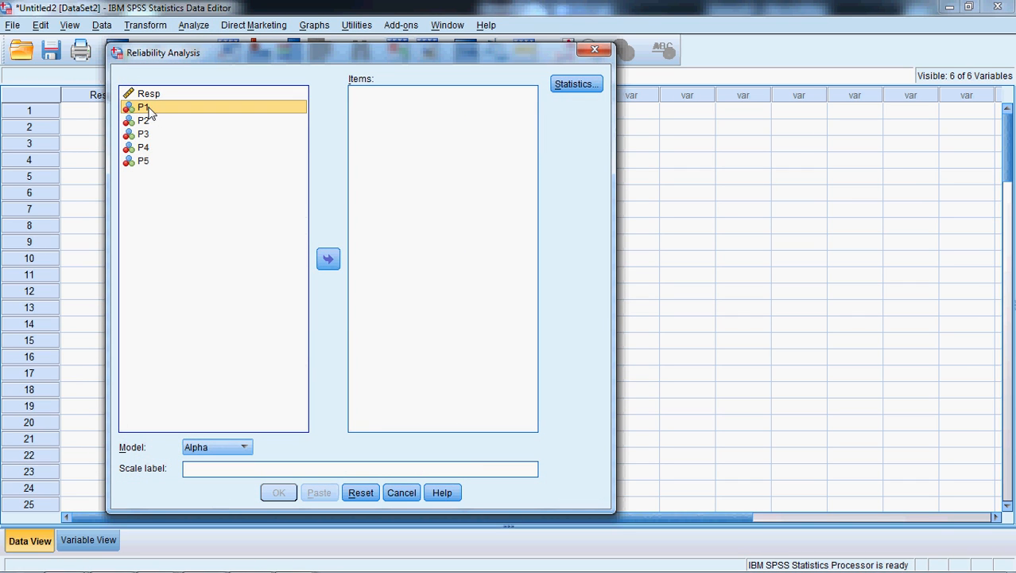
{"action": "left_click", "coordinate": [144, 162], "text": "shift"}
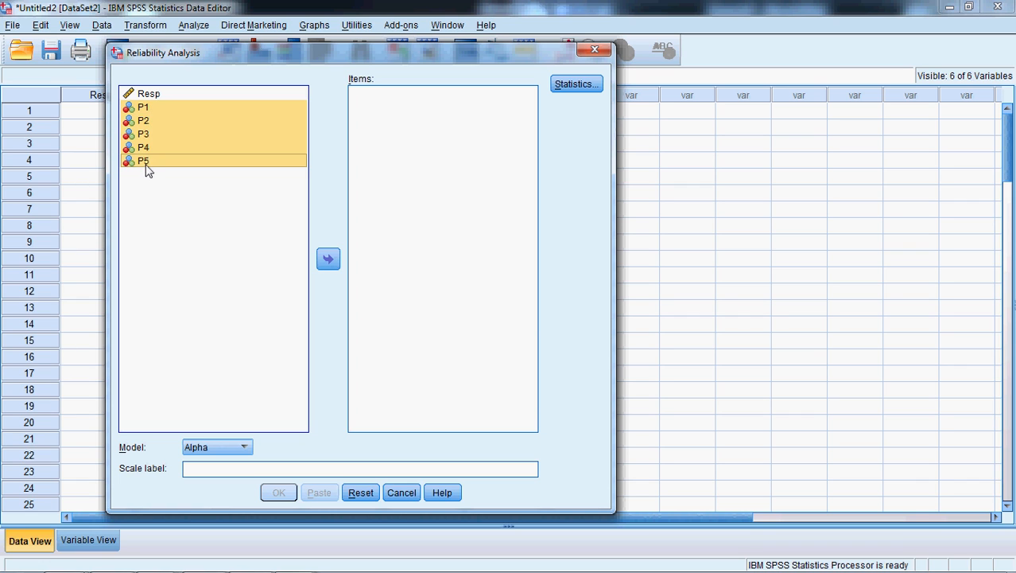
{"action": "left_click", "coordinate": [330, 260]}
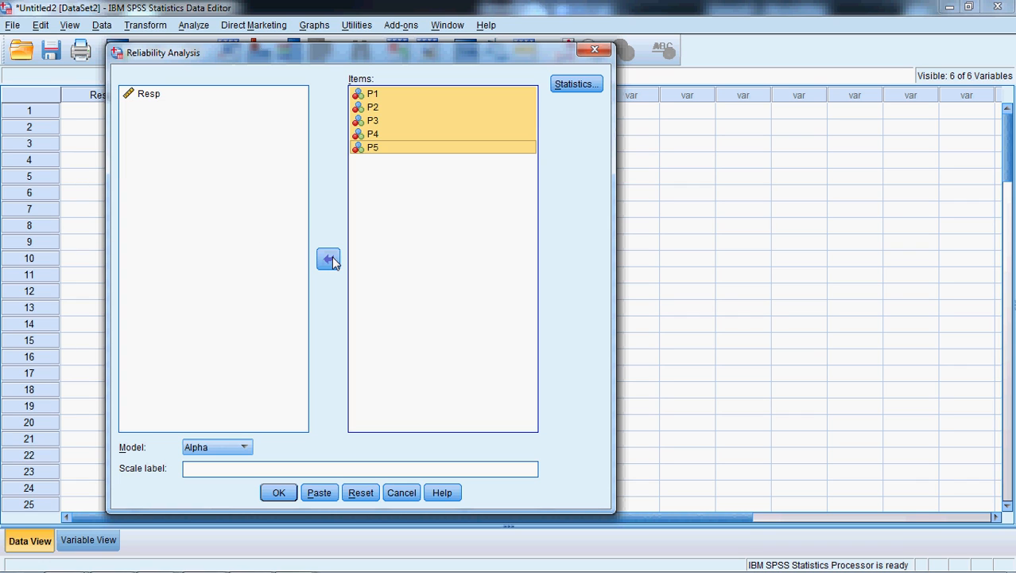
- Run the Alpha reliability analysis with the Scale if item deleted statistic and the scale label Kepuasan
{"action": "left_click", "coordinate": [588, 89]}
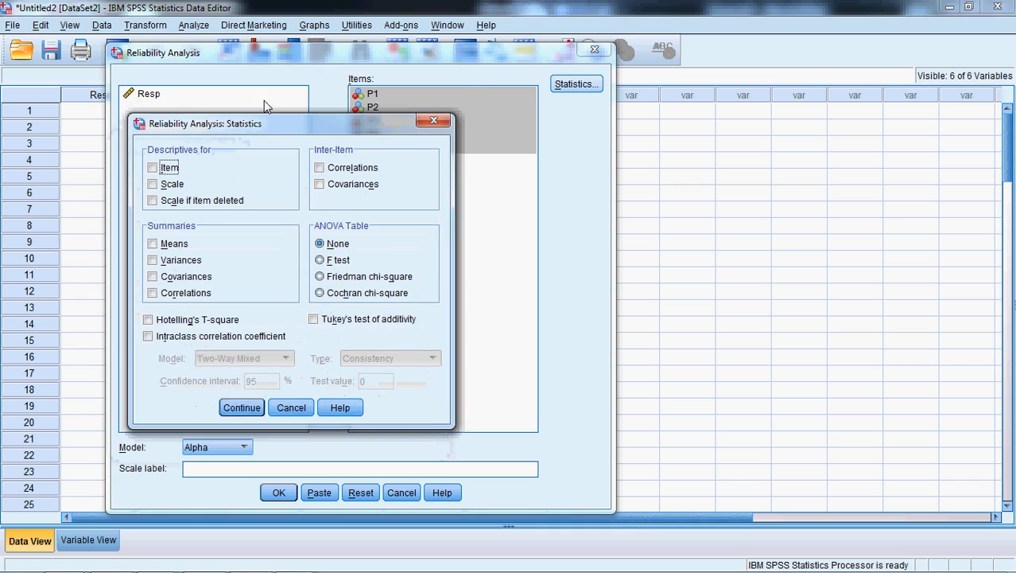
{"action": "left_click", "coordinate": [172, 179]}
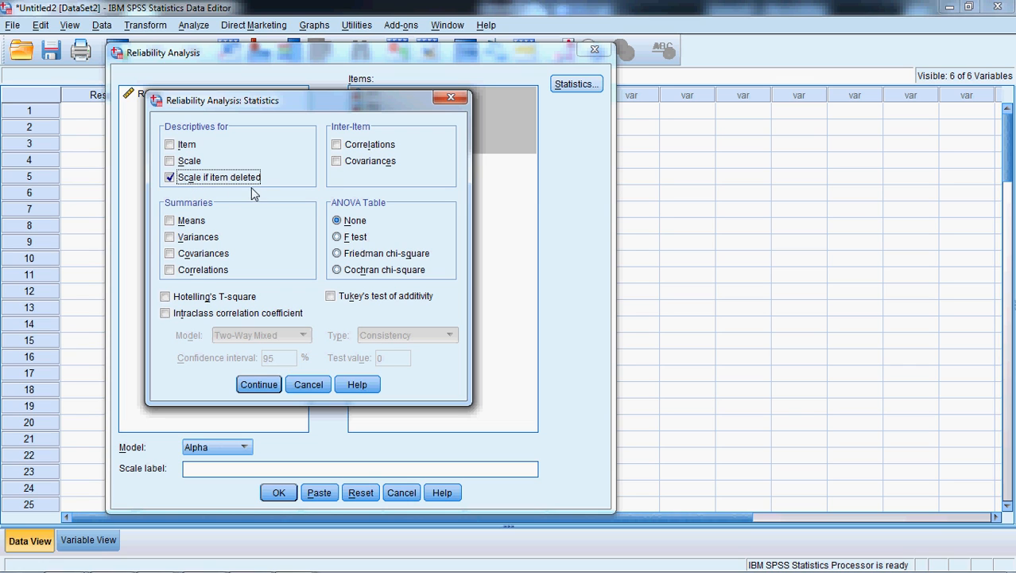
{"action": "left_click", "coordinate": [253, 386]}
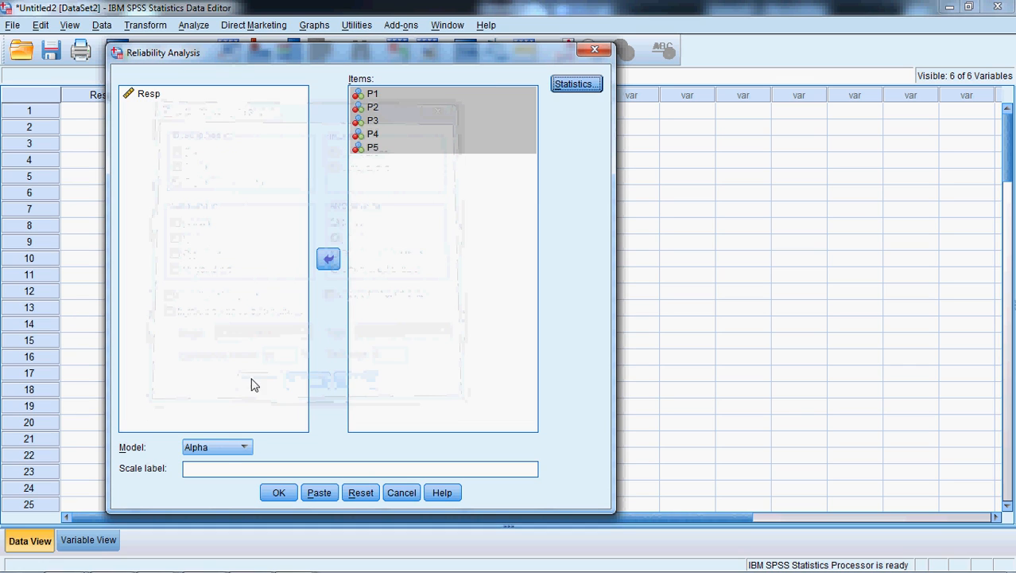
{"action": "left_click", "coordinate": [218, 467]}
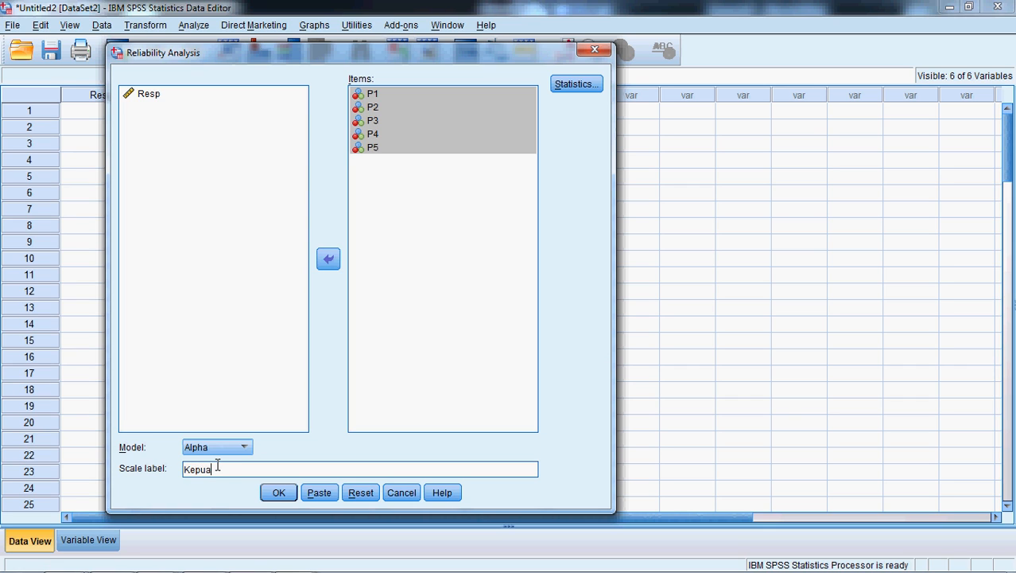
{"action": "left_click", "coordinate": [282, 495]}
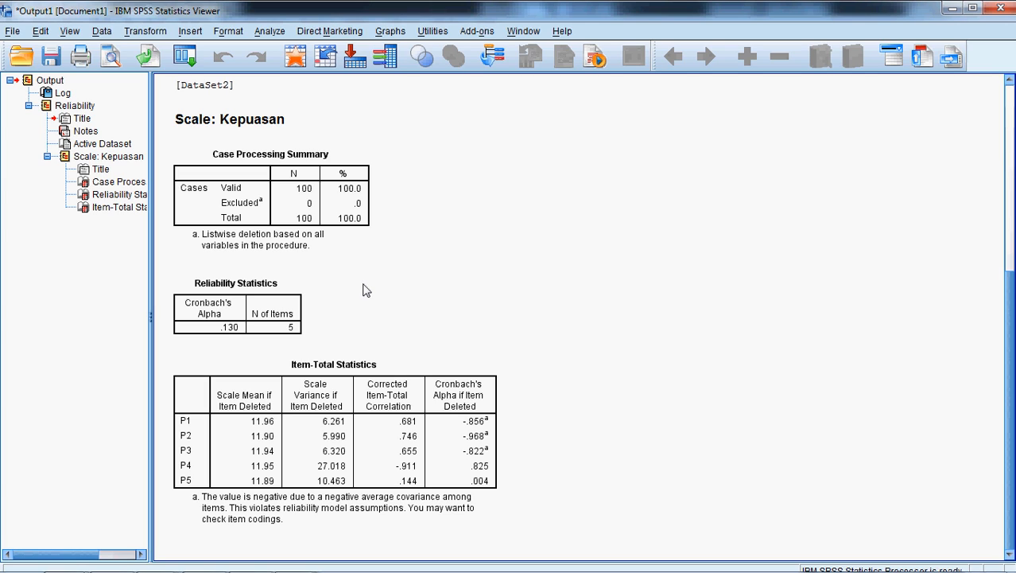
- Examine Cronbach's Alpha in the Reliability Statistics table and the Item-Total Statistics for P1 to P5
{"action": "left_click", "coordinate": [279, 310]}
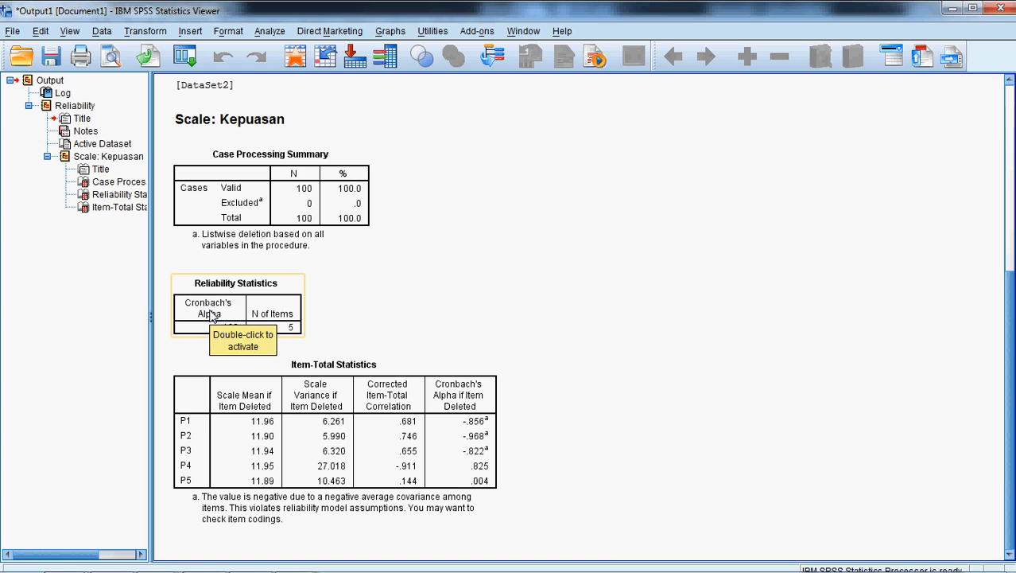
{"action": "left_click", "coordinate": [208, 351]}
{"action": "left_click", "coordinate": [207, 332]}
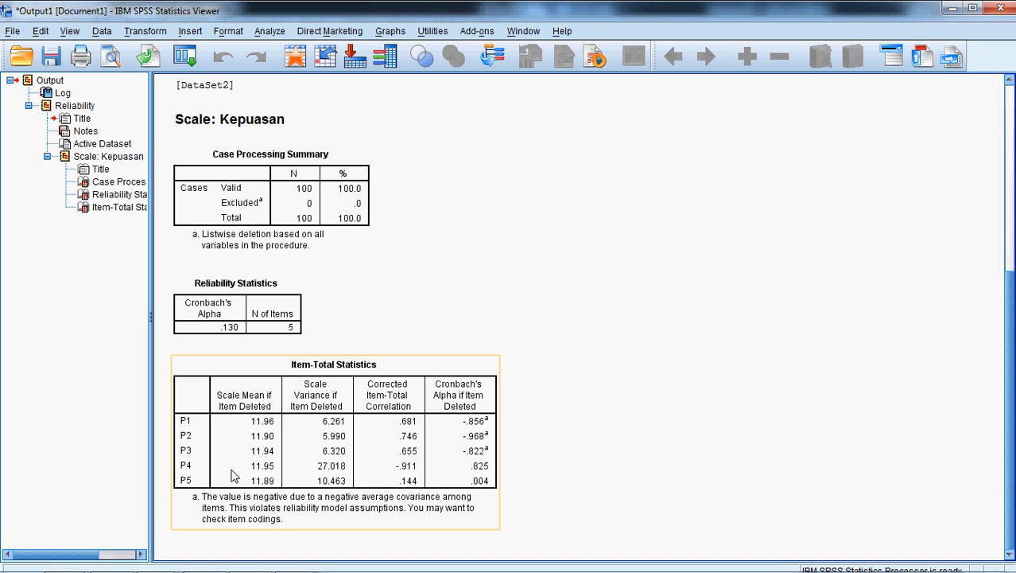
- Dock the output window on one half of the screen beside the Word document with the Kuesioner Kepuasan table
{"action": "key", "text": "super+Left"}
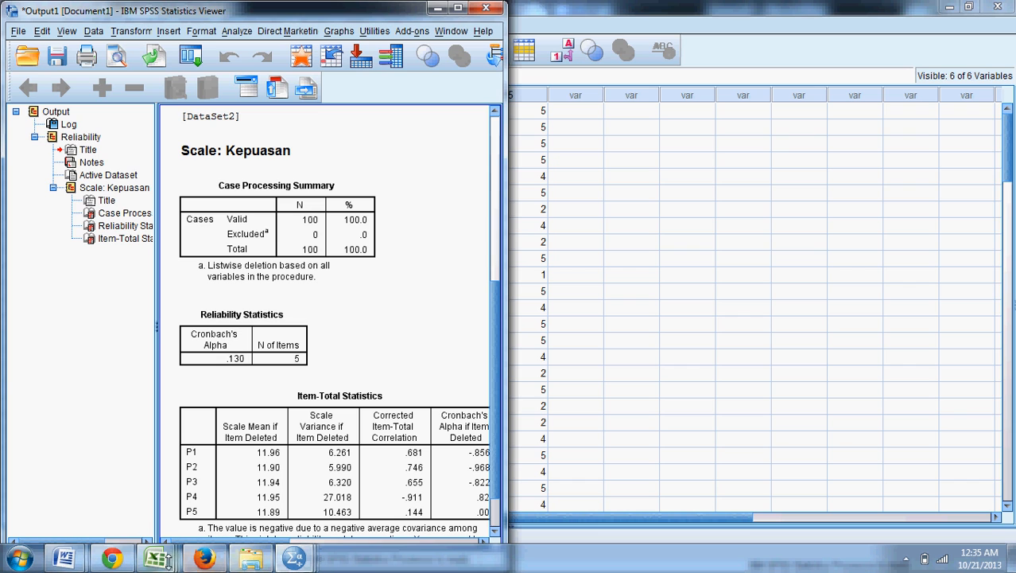
{"action": "mouse_move", "coordinate": [153, 562]}
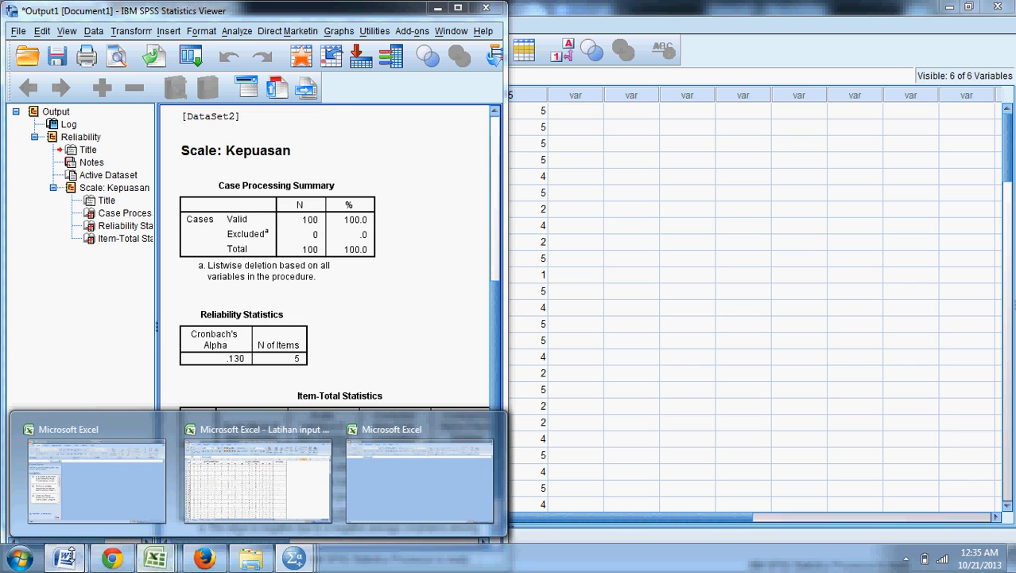
{"action": "mouse_move", "coordinate": [64, 560]}
{"action": "left_click", "coordinate": [248, 508]}
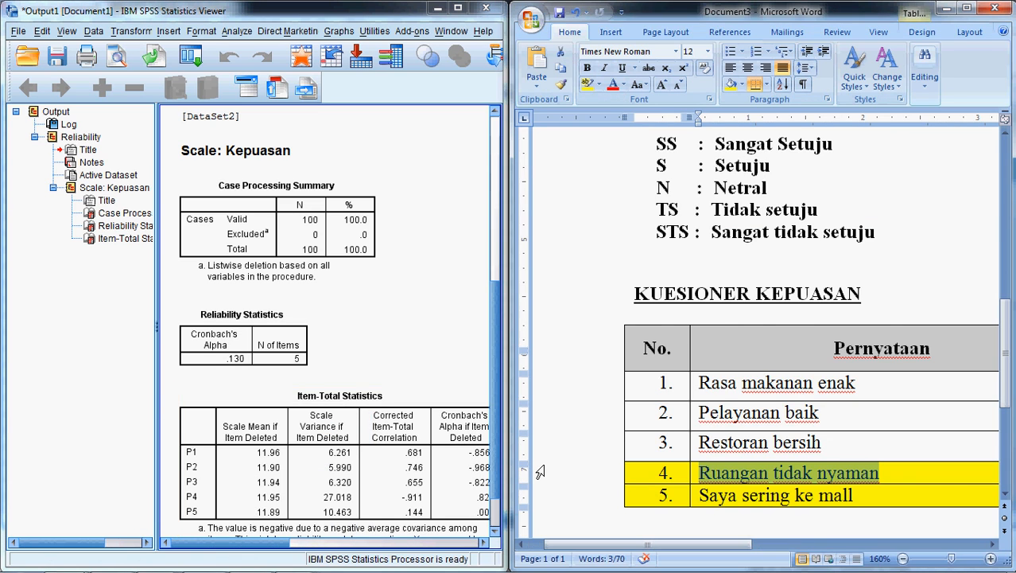
- Examine all columns of the Item-Total Statistics table for P1 to P5 alongside the questionnaire statements
{"action": "scroll", "coordinate": [538, 470], "scroll_direction": "down", "scroll_amount": 2}
{"action": "scroll", "coordinate": [524, 465], "scroll_direction": "up", "scroll_amount": 2}
{"action": "left_click_drag", "start_coordinate": [494, 429], "coordinate": [487, 483]}
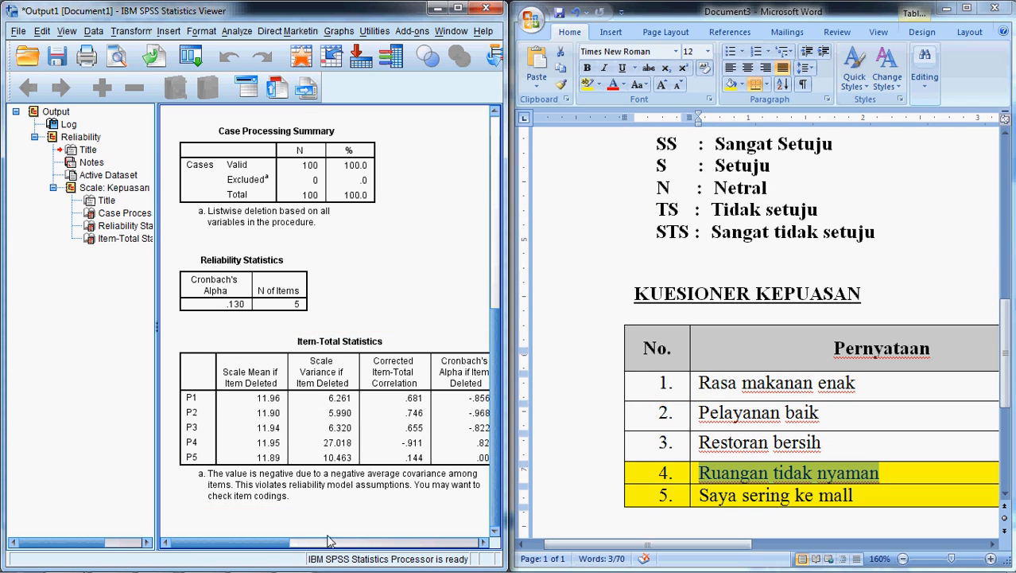
{"action": "mouse_move", "coordinate": [278, 545]}
{"action": "left_mouse_down"}
{"action": "mouse_move", "coordinate": [316, 545]}
{"action": "mouse_move", "coordinate": [293, 546]}
{"action": "left_mouse_up"}
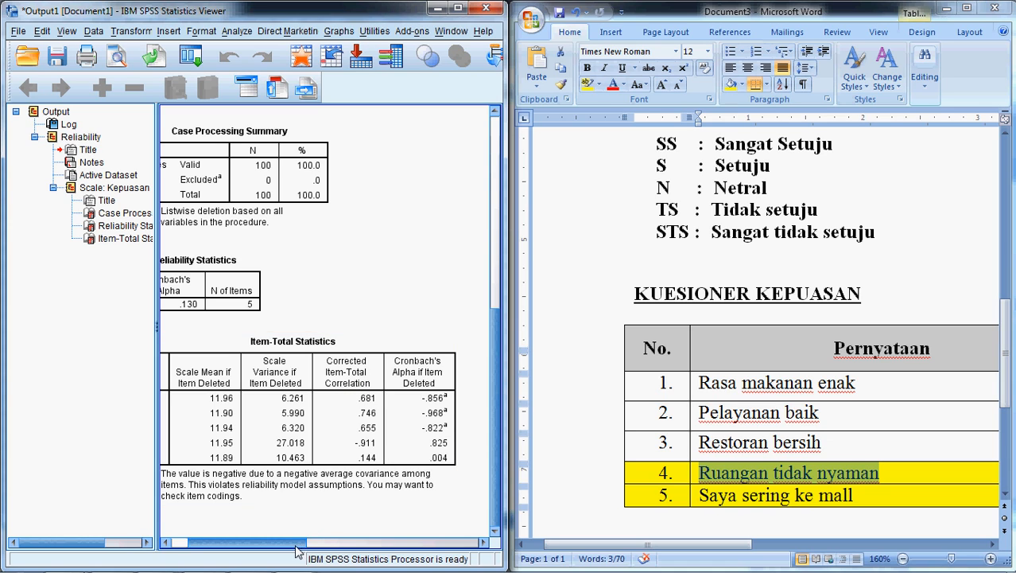
{"action": "left_click_drag", "start_coordinate": [296, 549], "coordinate": [280, 549]}
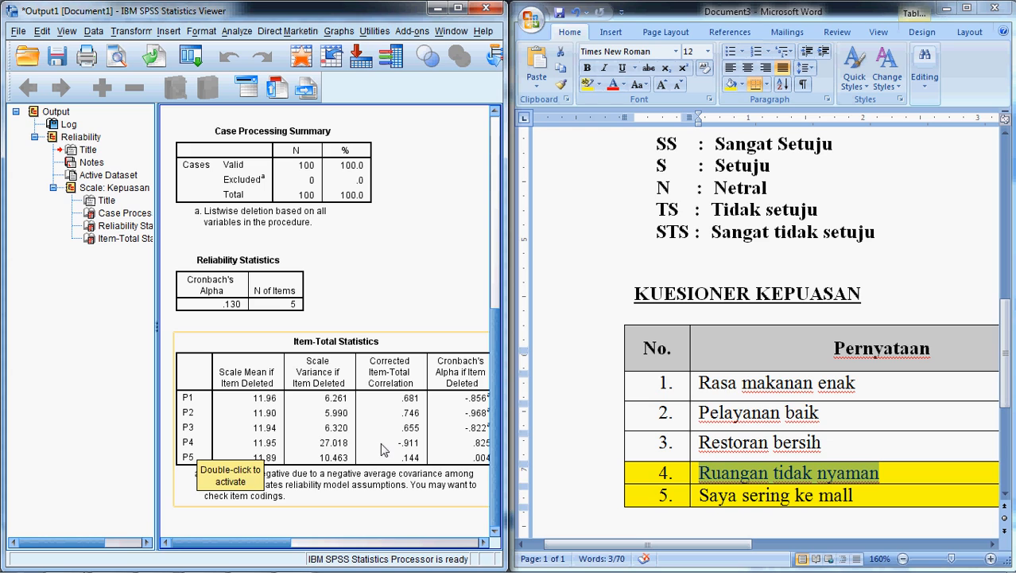
{"action": "left_click_drag", "start_coordinate": [263, 543], "coordinate": [304, 544]}
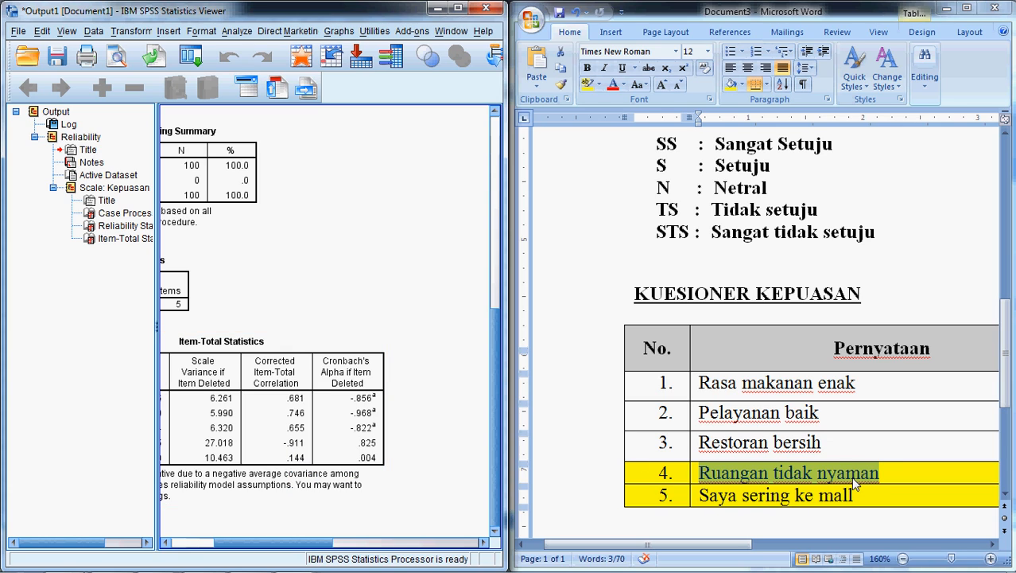
- Compare the wording of questionnaire statements 1 to 3 with statement 4, Ruangan tidak nyaman
{"action": "left_click", "coordinate": [886, 471]}
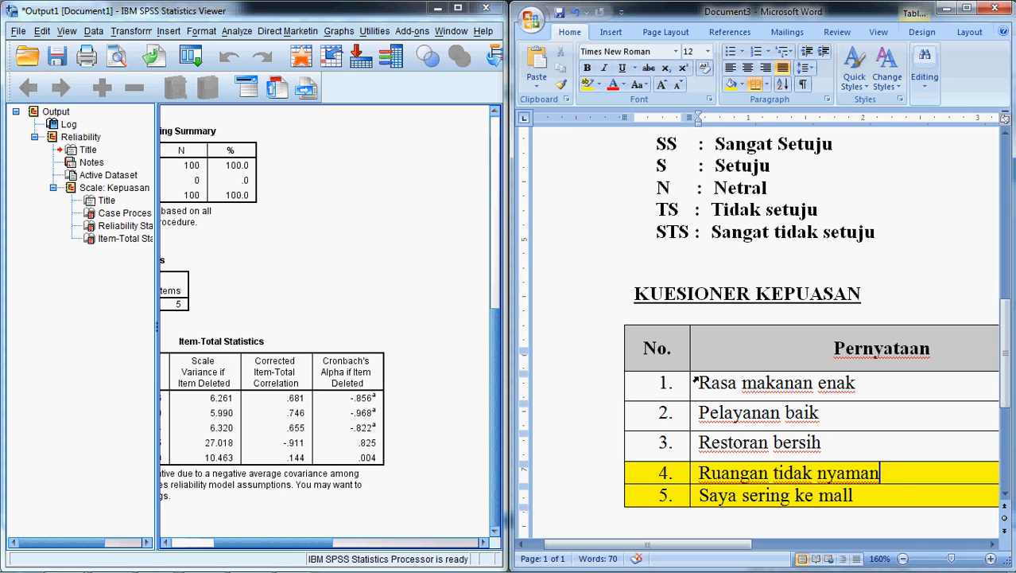
{"action": "left_click_drag", "start_coordinate": [701, 382], "coordinate": [708, 443]}
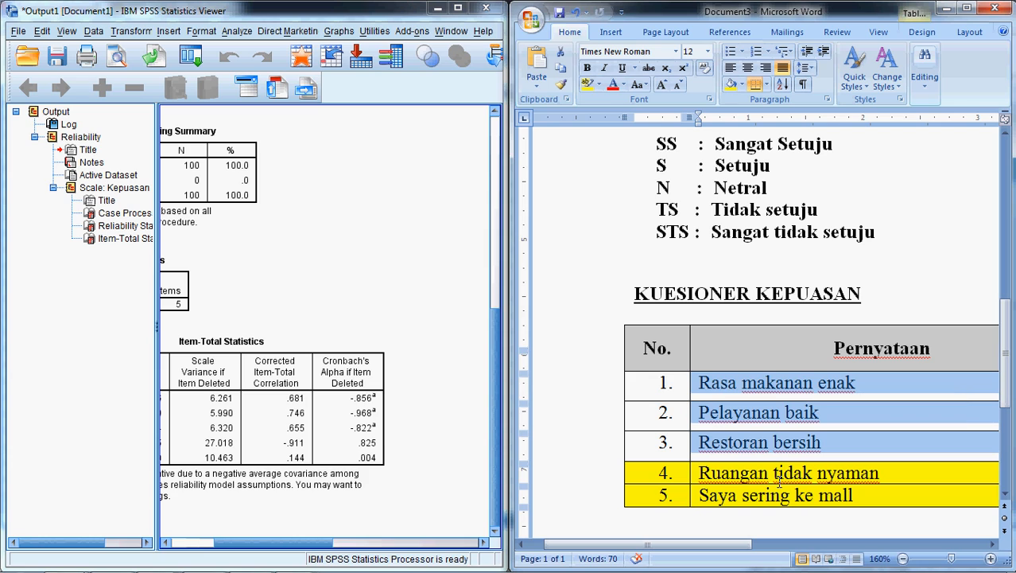
{"action": "left_click", "coordinate": [851, 447]}
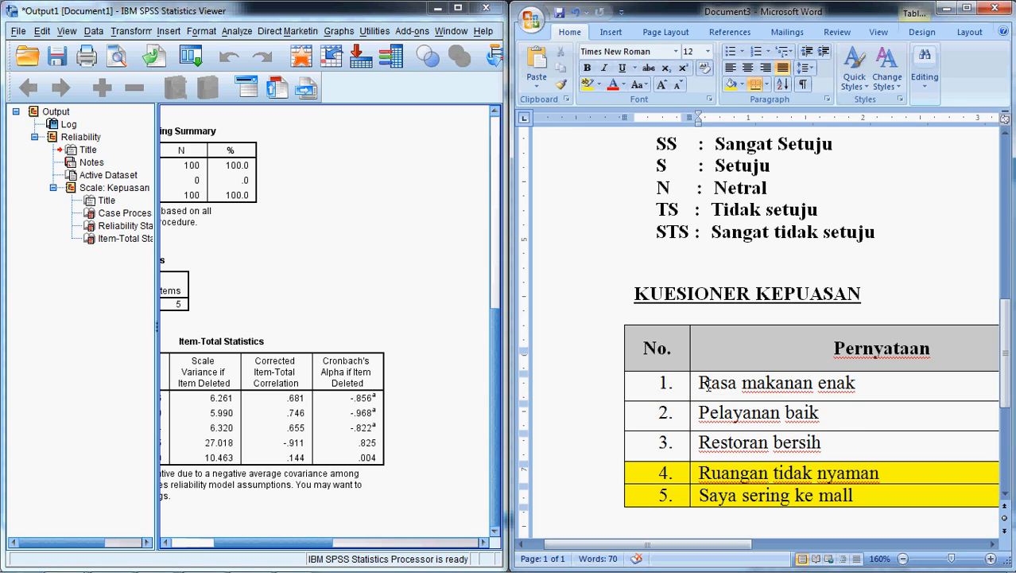
{"action": "left_click_drag", "start_coordinate": [704, 382], "coordinate": [809, 436]}
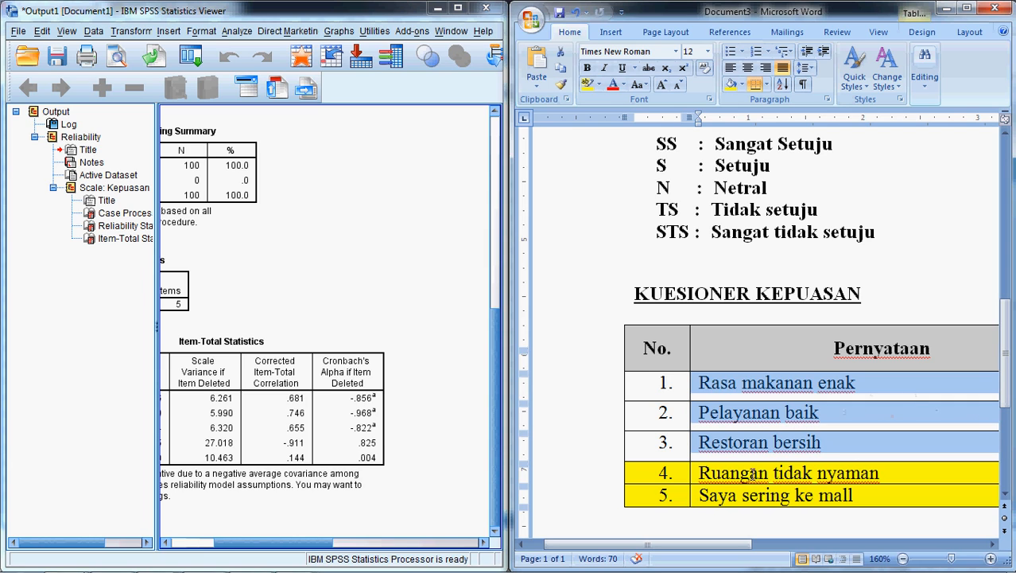
{"action": "left_click", "coordinate": [732, 474]}
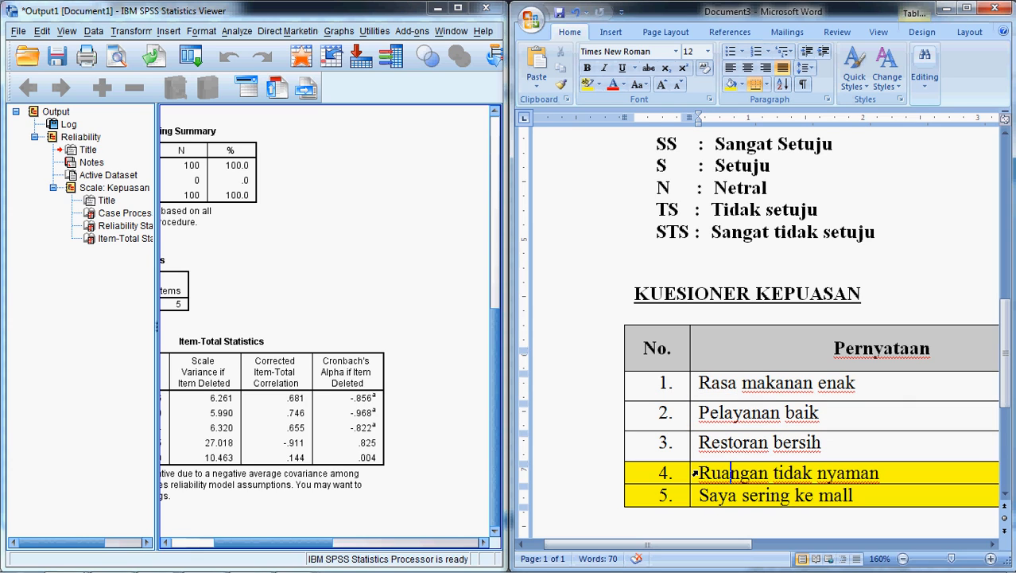
{"action": "left_click", "coordinate": [694, 473]}
{"action": "left_click", "coordinate": [883, 472]}
{"action": "left_click_drag", "start_coordinate": [884, 473], "coordinate": [752, 474]}
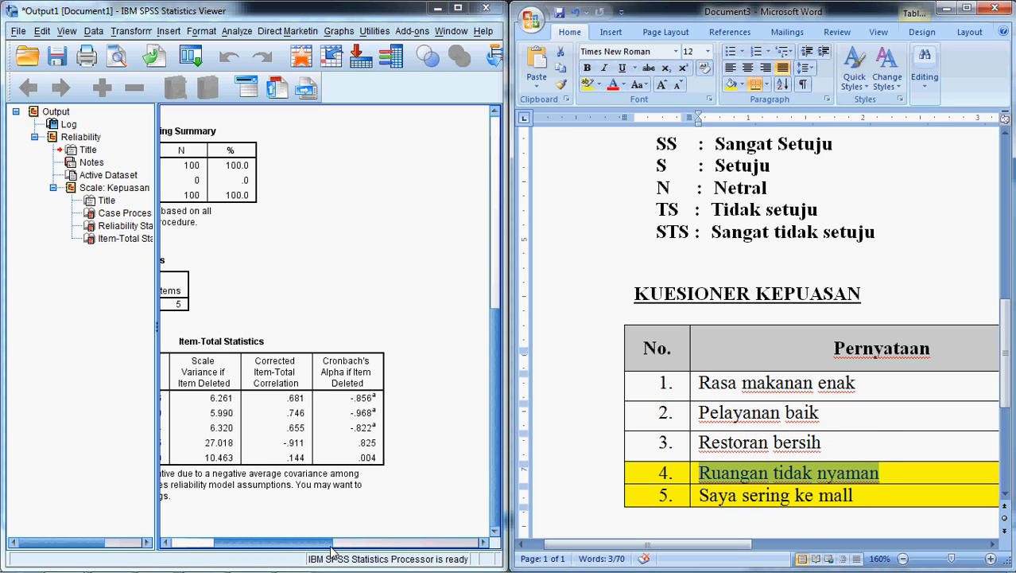
- Check the Item-Total Statistics for P4 against the wording of statement 4, Ruangan tidak nyaman
{"action": "left_click_drag", "start_coordinate": [331, 545], "coordinate": [322, 547]}
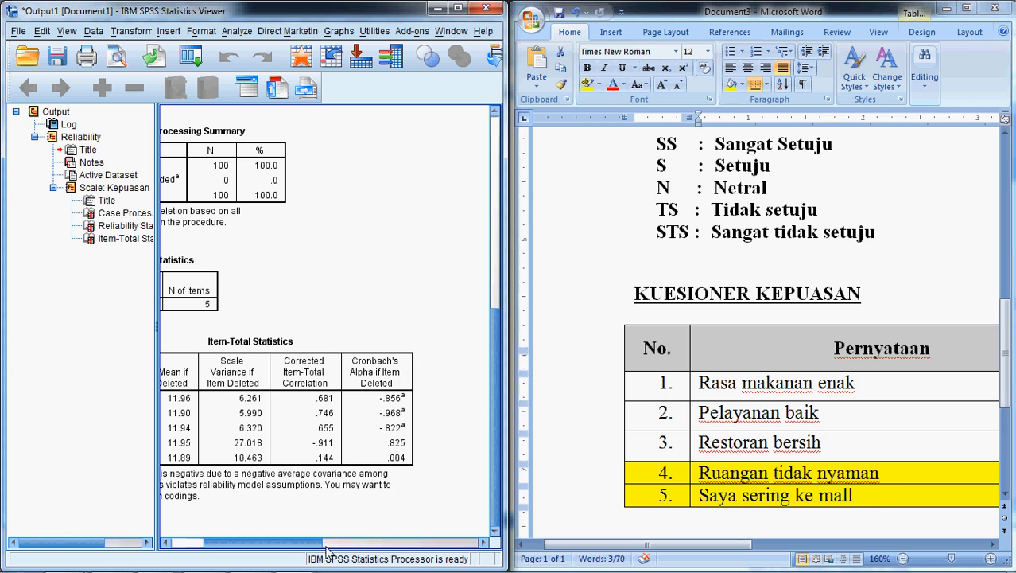
{"action": "left_click", "coordinate": [882, 475]}
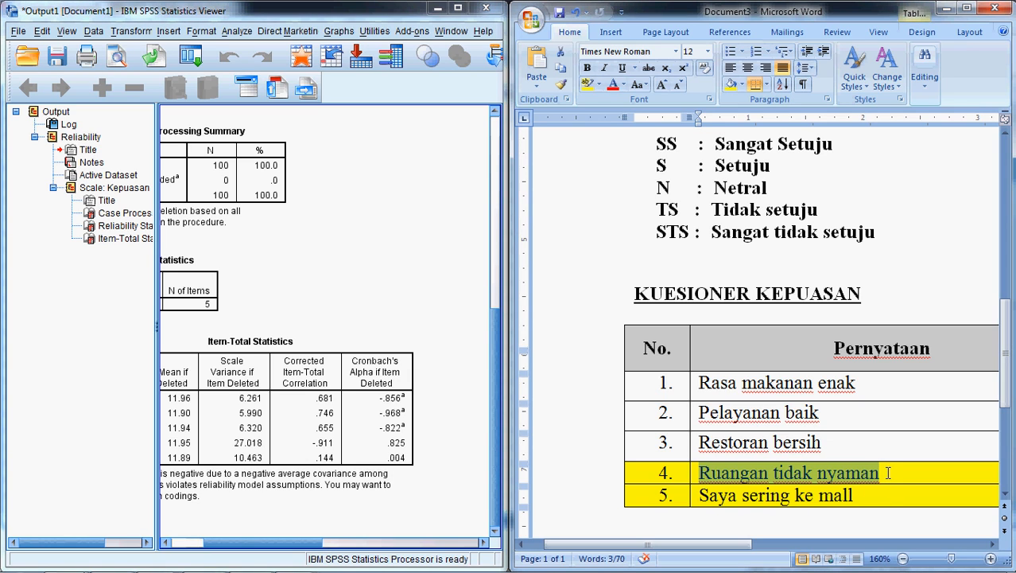
{"action": "left_click", "coordinate": [892, 472]}
{"action": "left_click_drag", "start_coordinate": [895, 472], "coordinate": [761, 475]}
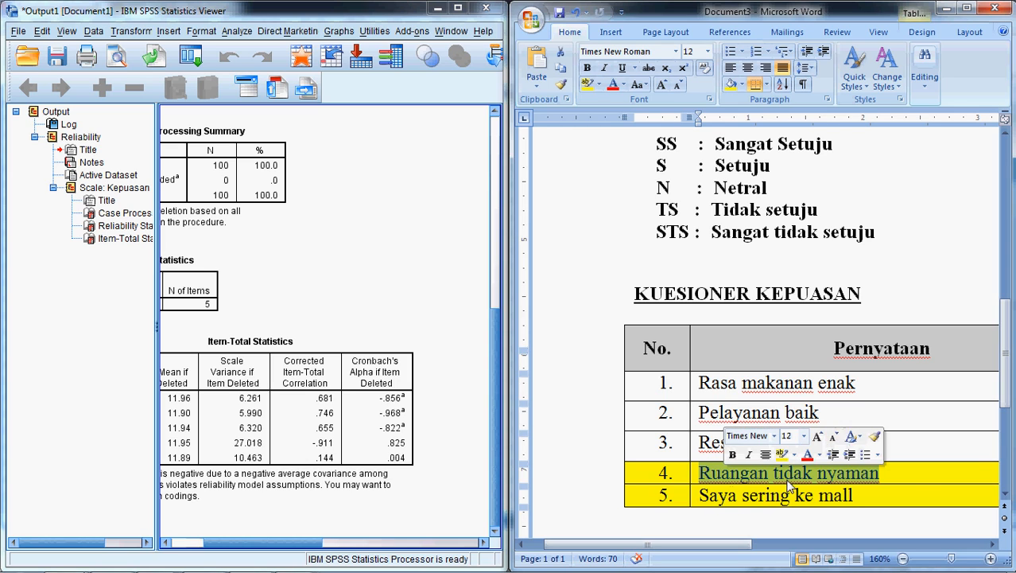
{"action": "left_click", "coordinate": [904, 474]}
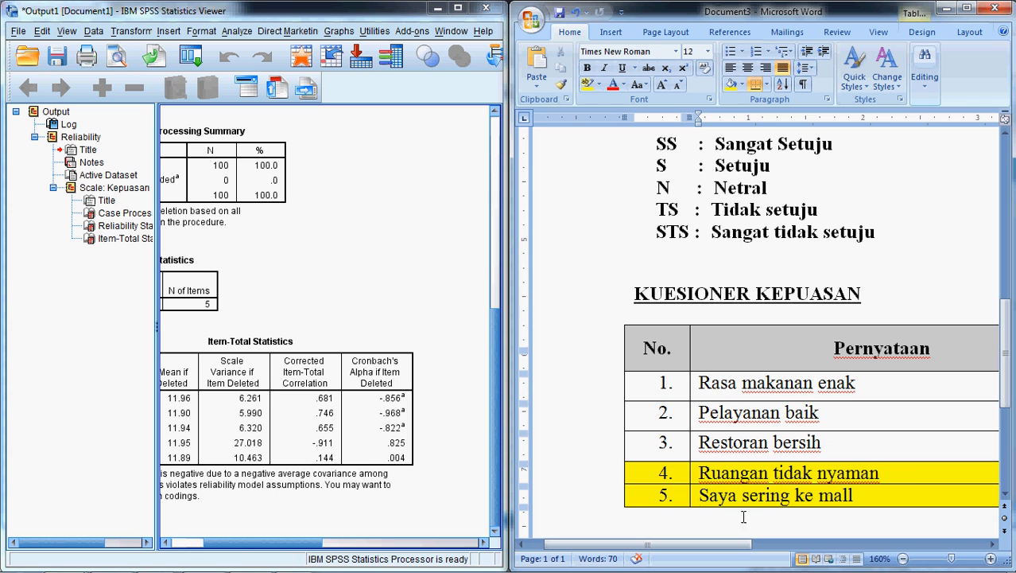
{"action": "left_click_drag", "start_coordinate": [295, 544], "coordinate": [276, 547]}
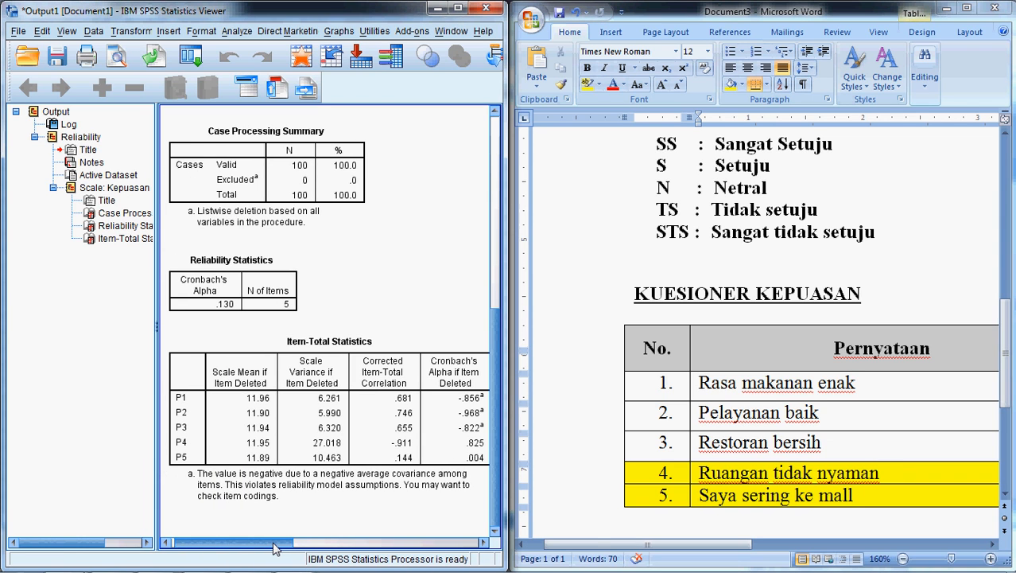
- Maximize the output window and rerun the Reliability Analysis with P4 removed from the items
{"action": "double_click", "coordinate": [460, 12]}
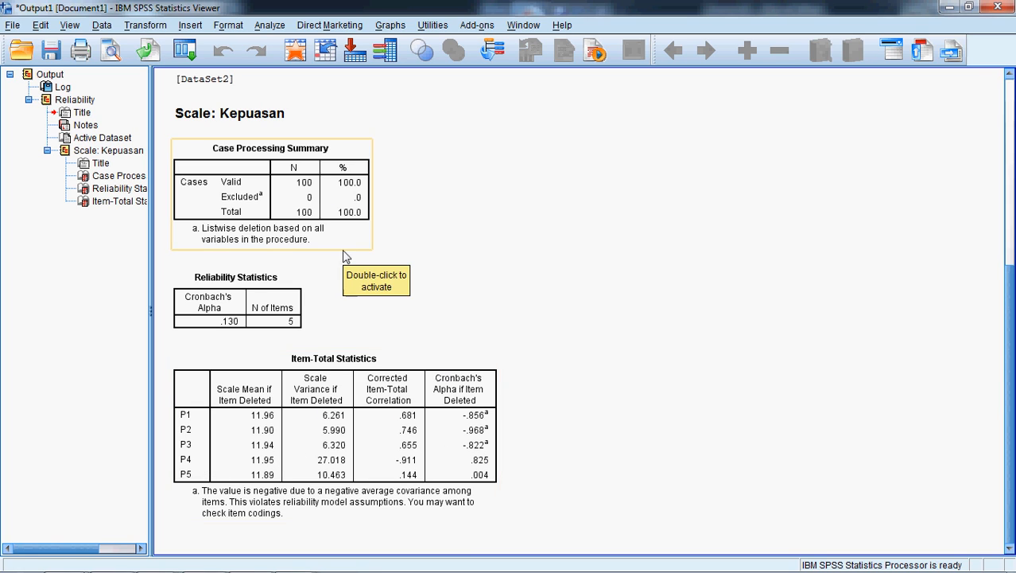
{"action": "left_click", "coordinate": [271, 25]}
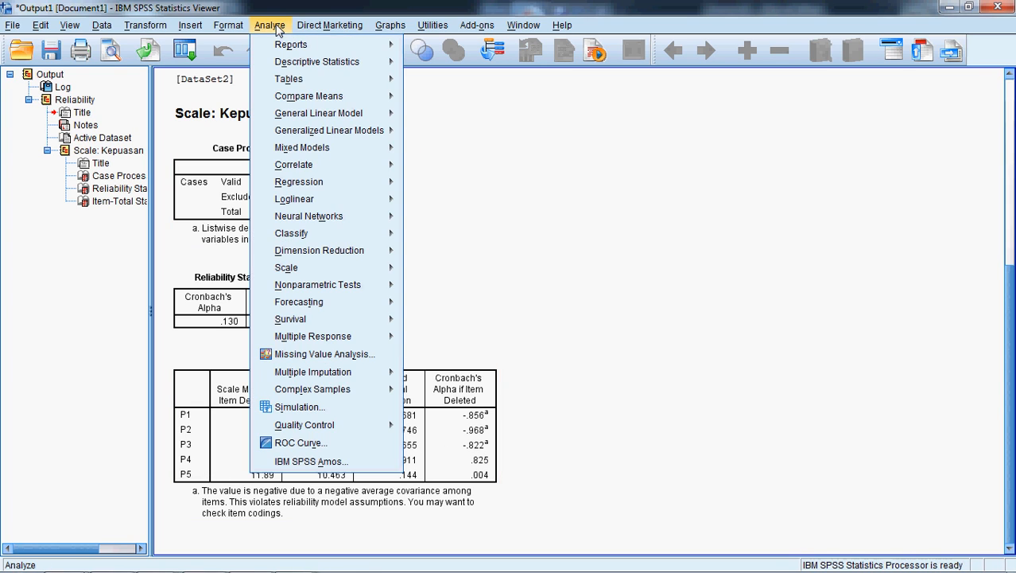
{"action": "mouse_move", "coordinate": [317, 274]}
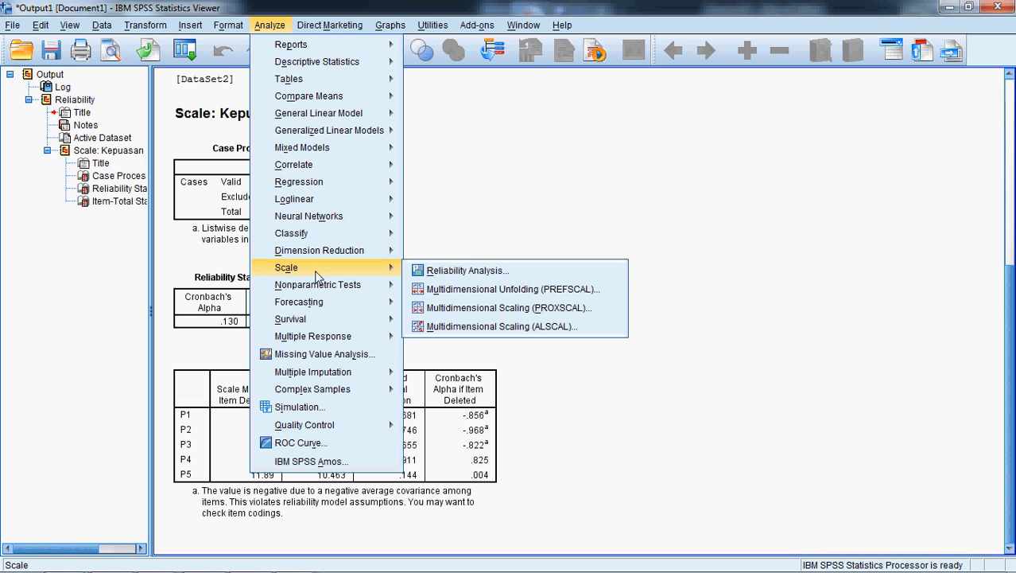
{"action": "left_click", "coordinate": [422, 272]}
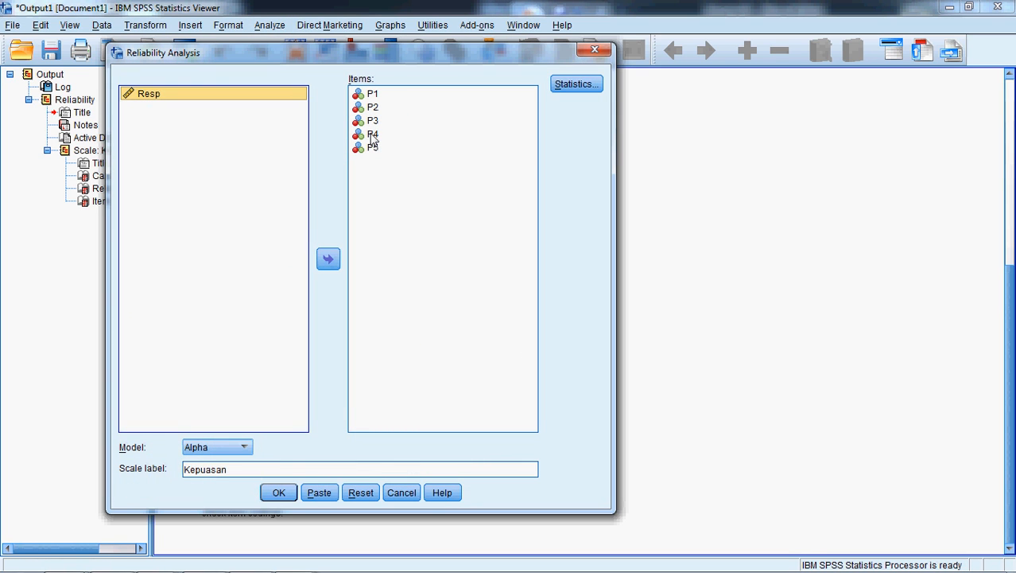
{"action": "double_click", "coordinate": [372, 134]}
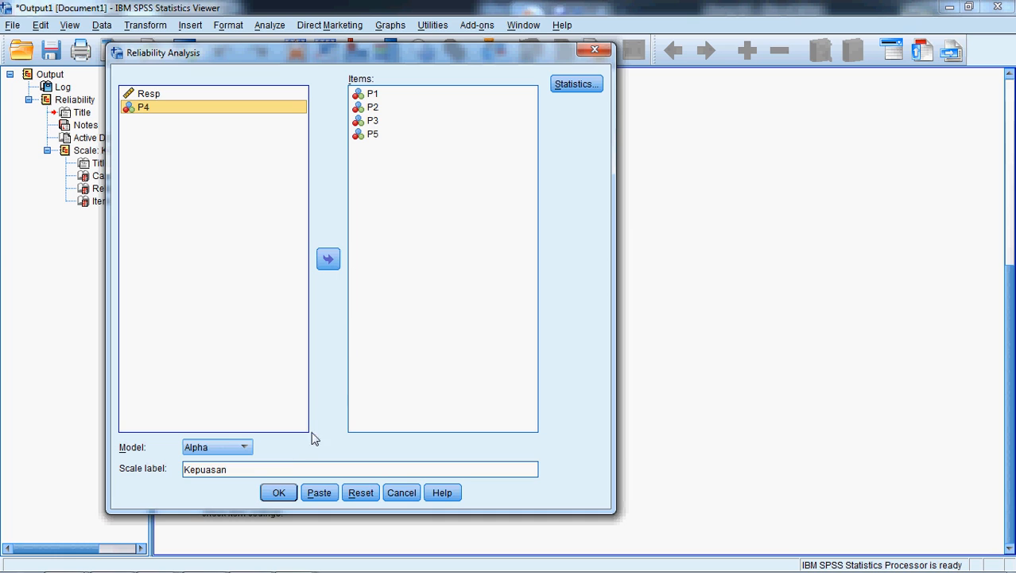
{"action": "left_click", "coordinate": [277, 492]}
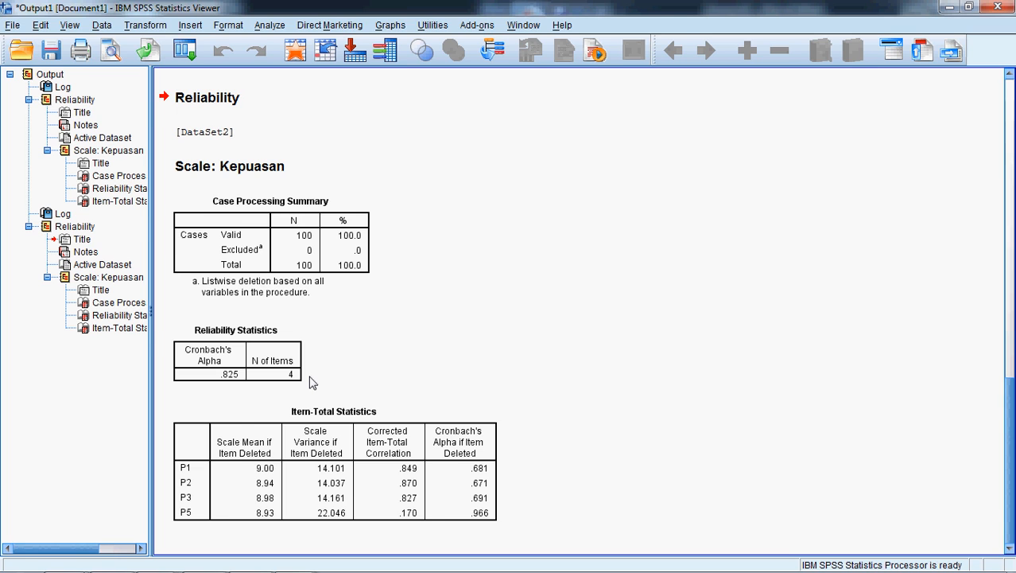
- Dock the output beside the questionnaire again and examine the new reliability tables in relation to the excluded statement 4, Ruangan tidak nyaman
{"action": "key", "text": "super+Left"}
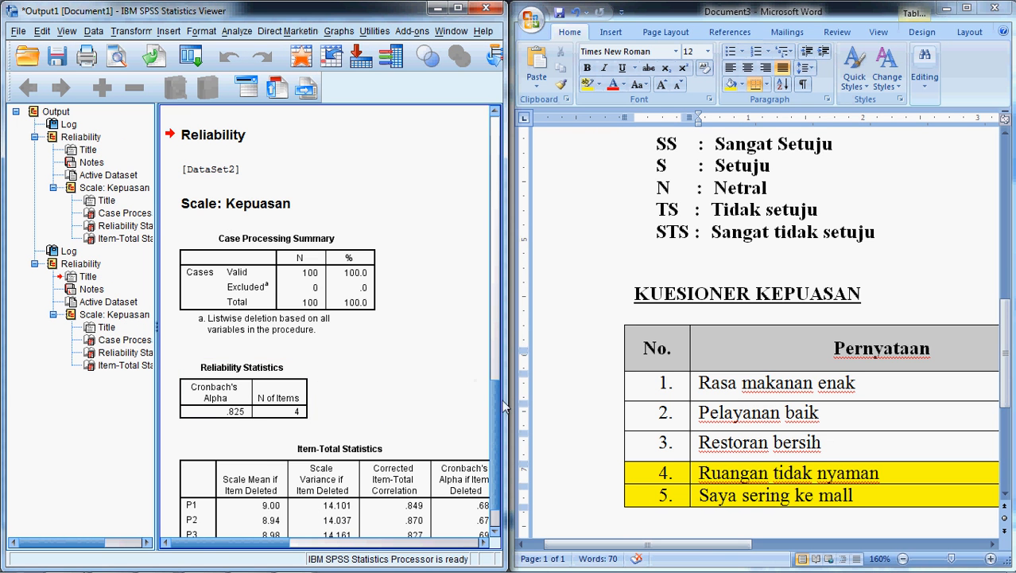
{"action": "scroll", "coordinate": [490, 499], "scroll_direction": "down", "scroll_amount": 2}
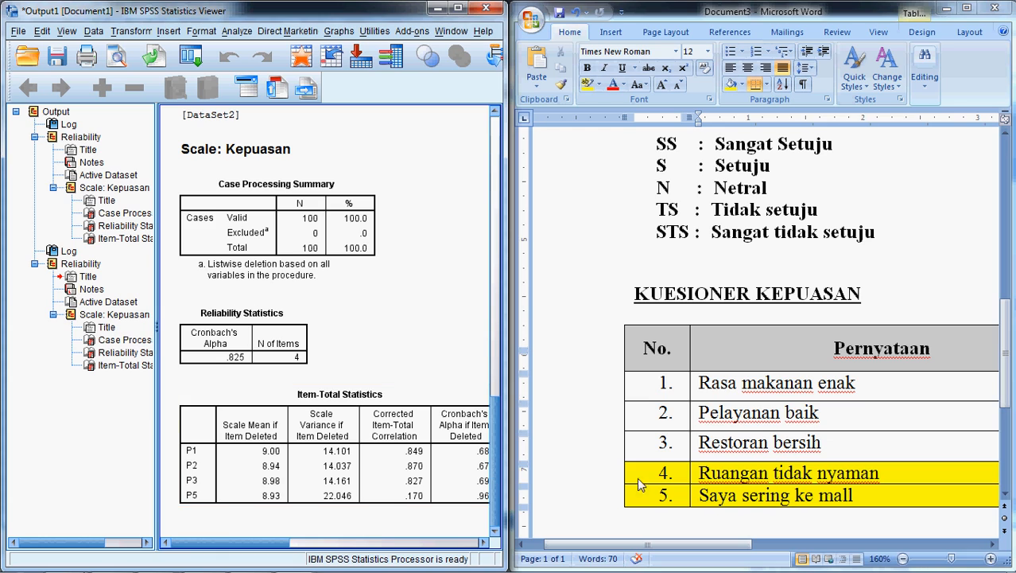
{"action": "left_click", "coordinate": [665, 475]}
{"action": "left_click_drag", "start_coordinate": [665, 474], "coordinate": [711, 473]}
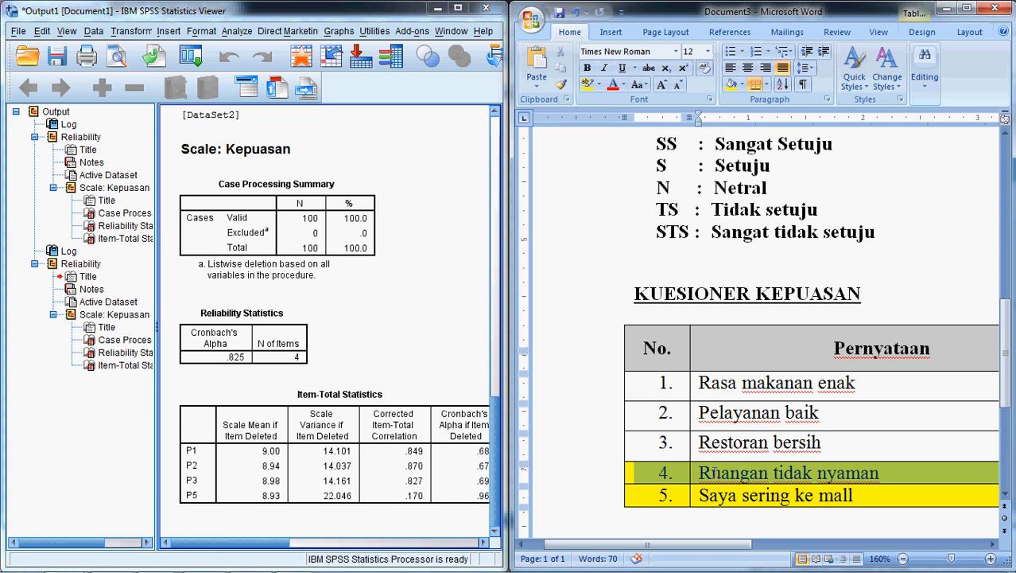
{"action": "left_click", "coordinate": [873, 473]}
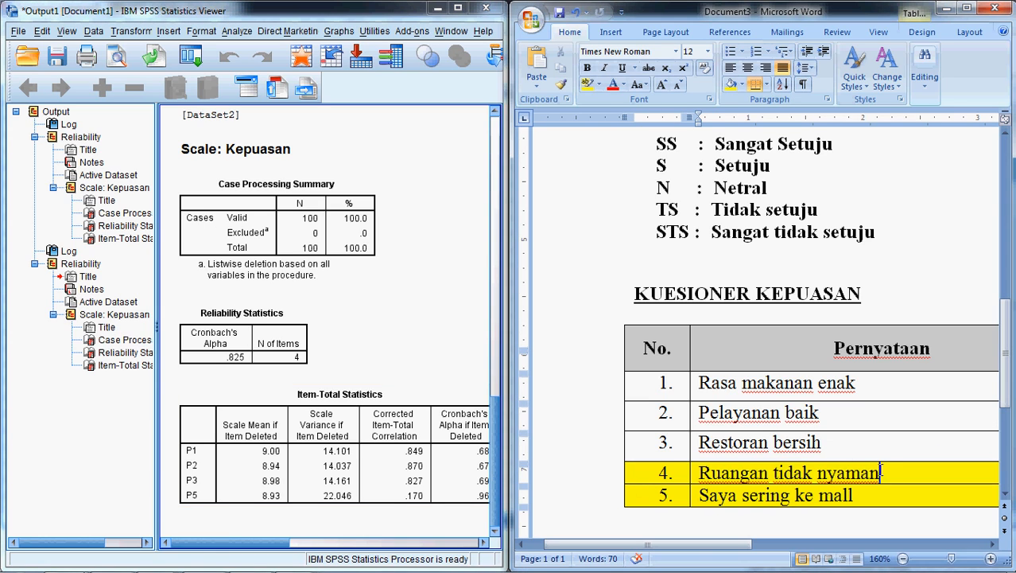
{"action": "left_click_drag", "start_coordinate": [878, 471], "coordinate": [664, 475]}
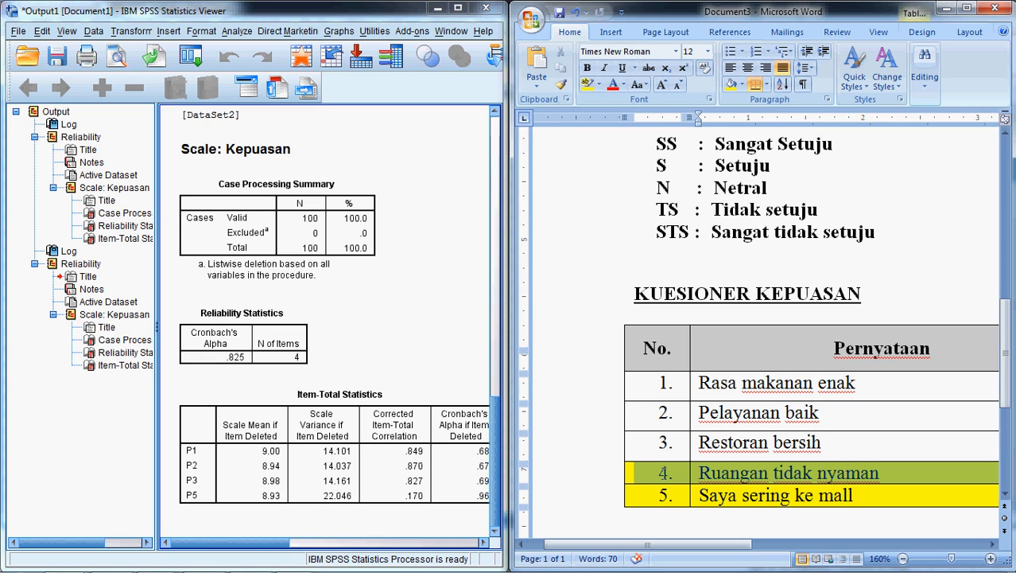
{"action": "left_click_drag", "start_coordinate": [664, 475], "coordinate": [671, 473]}
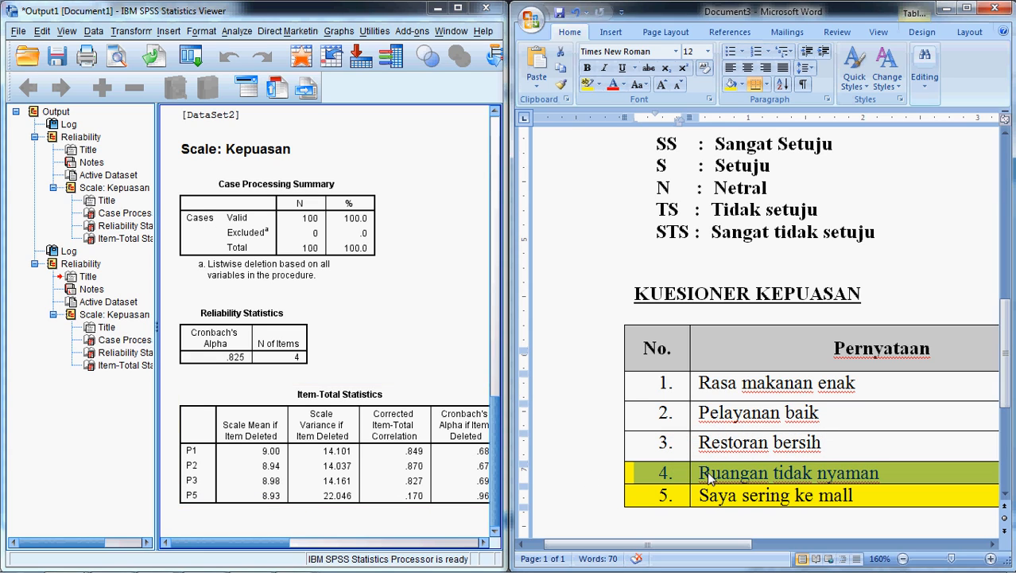
{"action": "left_click", "coordinate": [682, 479]}
{"action": "left_click", "coordinate": [617, 482]}
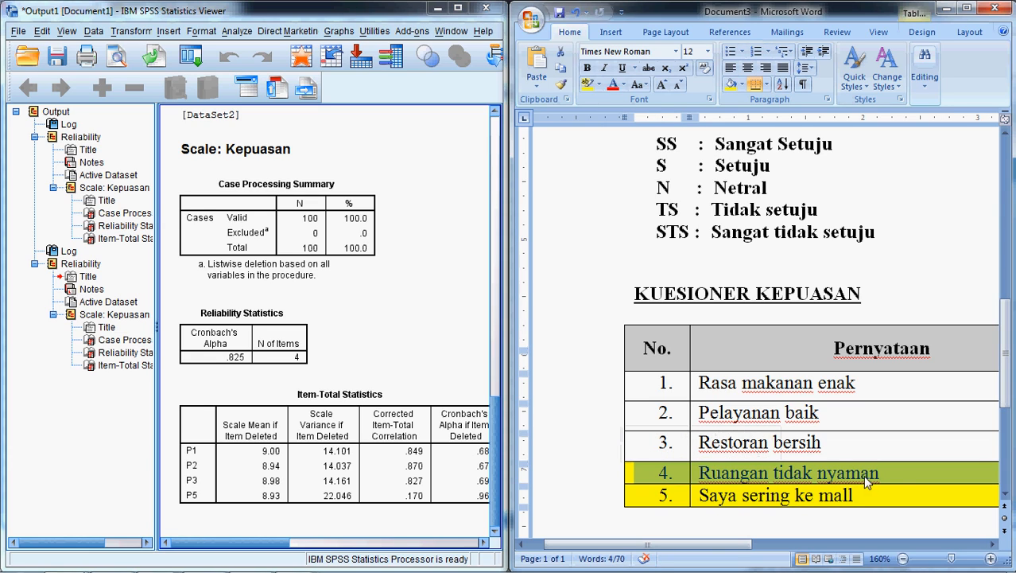
{"action": "left_click", "coordinate": [899, 475]}
{"action": "left_click_drag", "start_coordinate": [899, 475], "coordinate": [646, 478]}
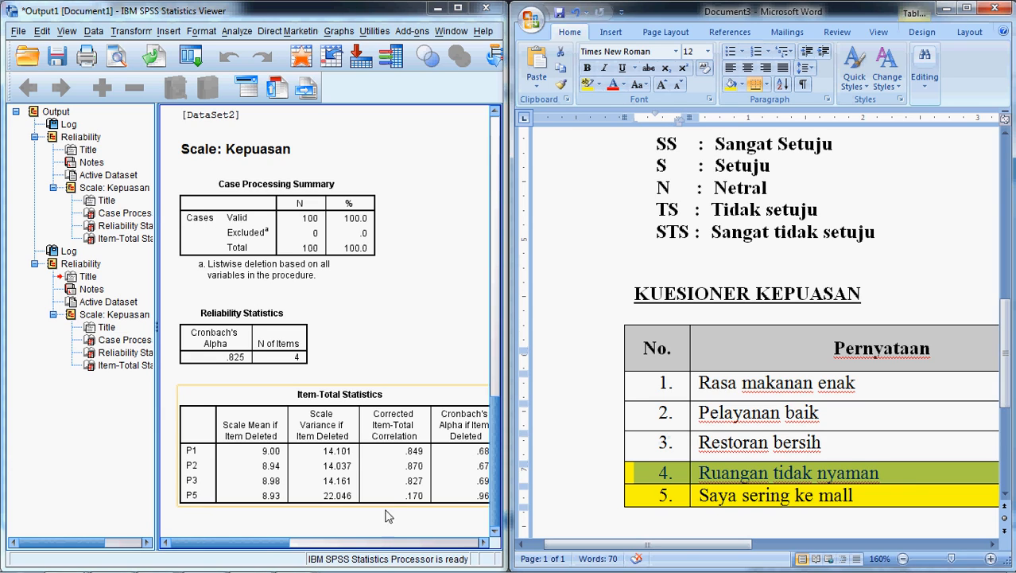
{"action": "left_click", "coordinate": [700, 473]}
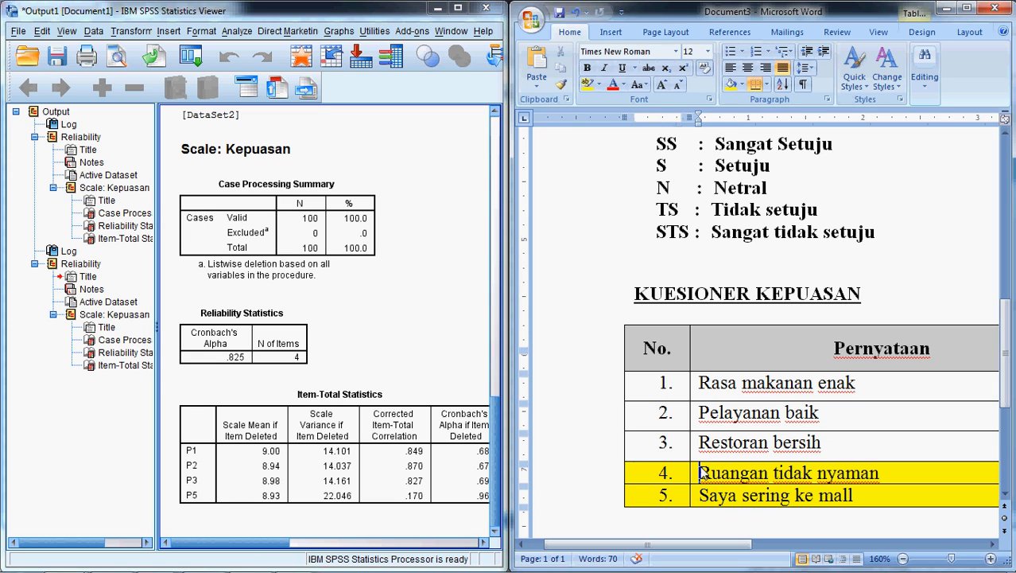
{"action": "left_click", "coordinate": [607, 477]}
{"action": "left_click", "coordinate": [895, 473]}
{"action": "left_click", "coordinate": [629, 478]}
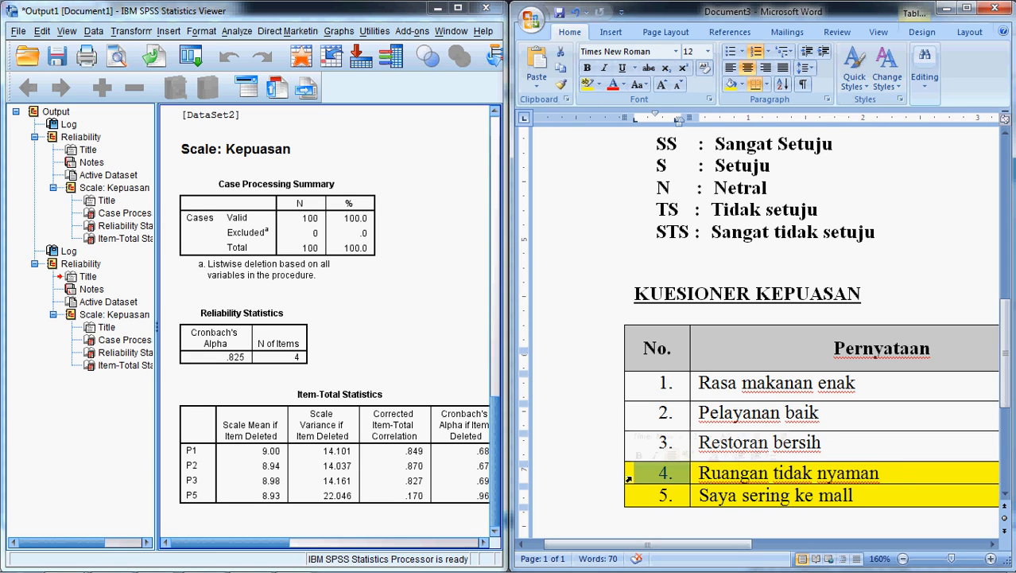
{"action": "left_click_drag", "start_coordinate": [904, 473], "coordinate": [673, 477]}
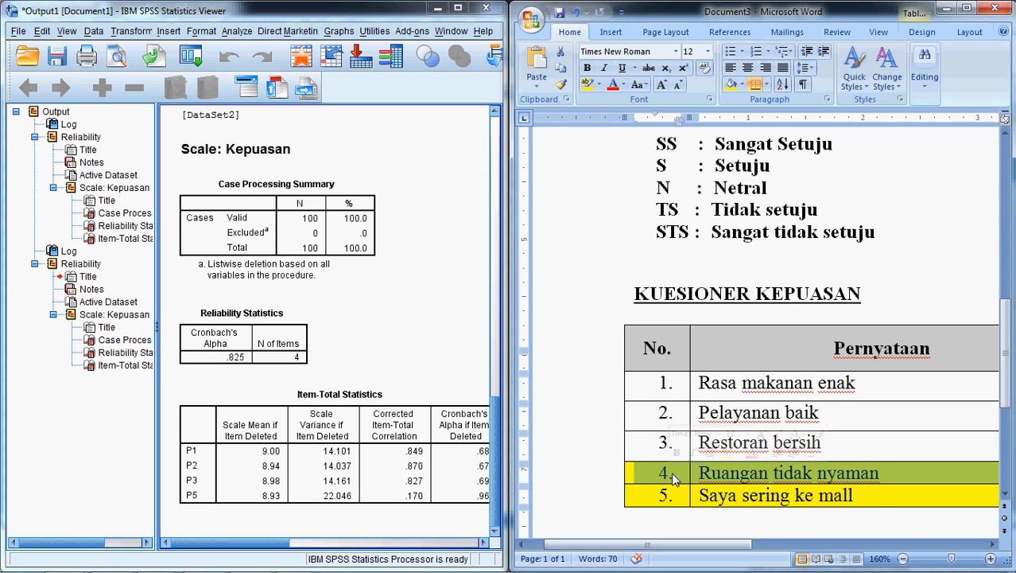
- Maximize the output window and rerun the Reliability Analysis for the Kepuasan scale with P5 removed, leaving items P1, P2 and P3
{"action": "mouse_move", "coordinate": [276, 546]}
{"action": "left_mouse_down"}
{"action": "mouse_move", "coordinate": [312, 546]}
{"action": "mouse_move", "coordinate": [271, 546]}
{"action": "left_mouse_up"}
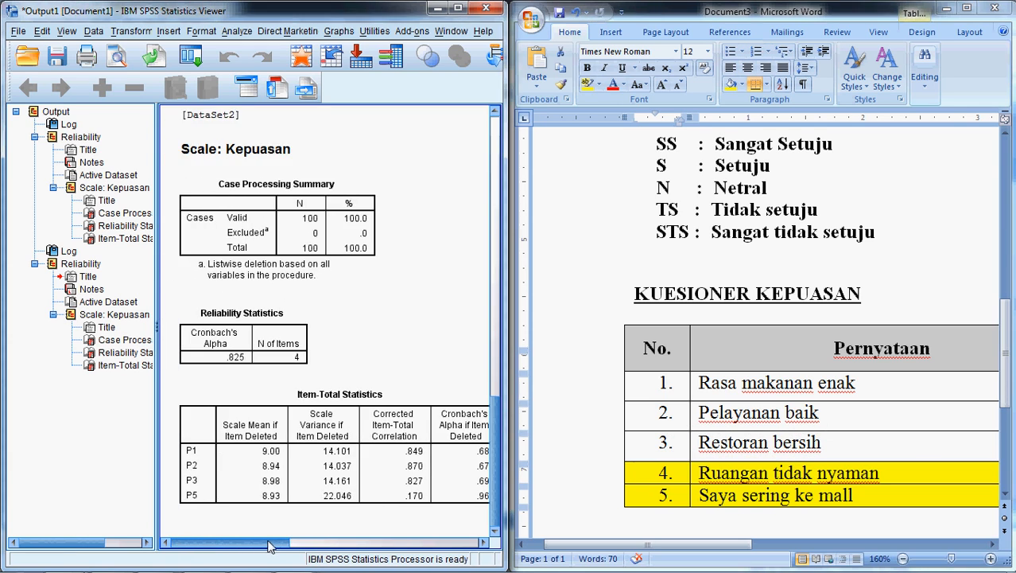
{"action": "left_click", "coordinate": [458, 8]}
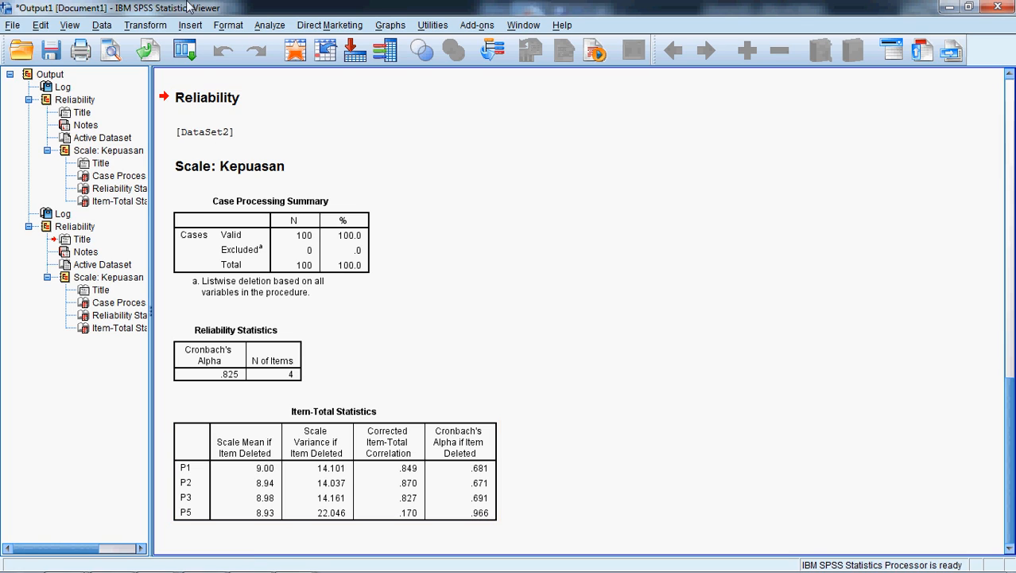
{"action": "left_click", "coordinate": [270, 26]}
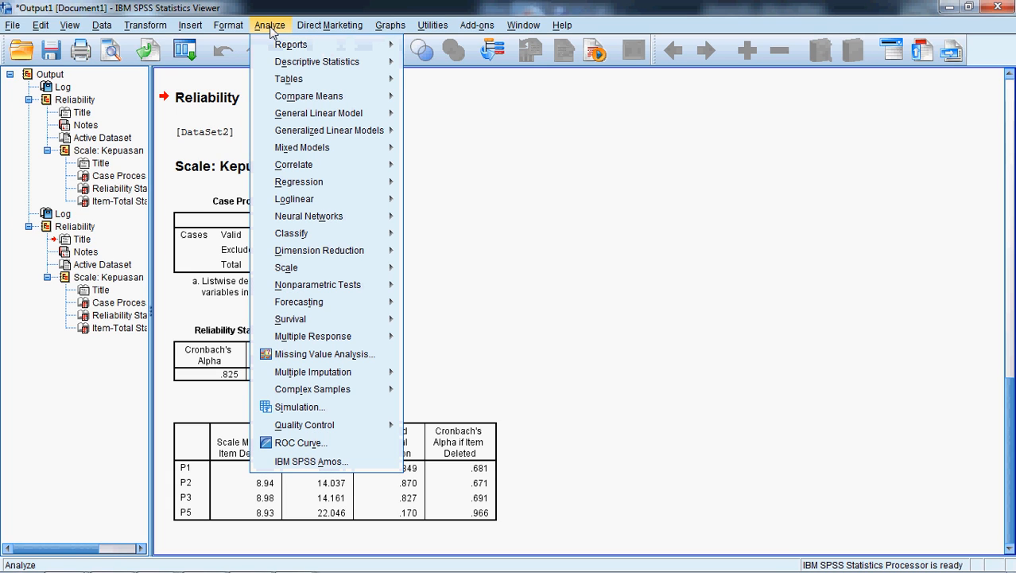
{"action": "mouse_move", "coordinate": [322, 268]}
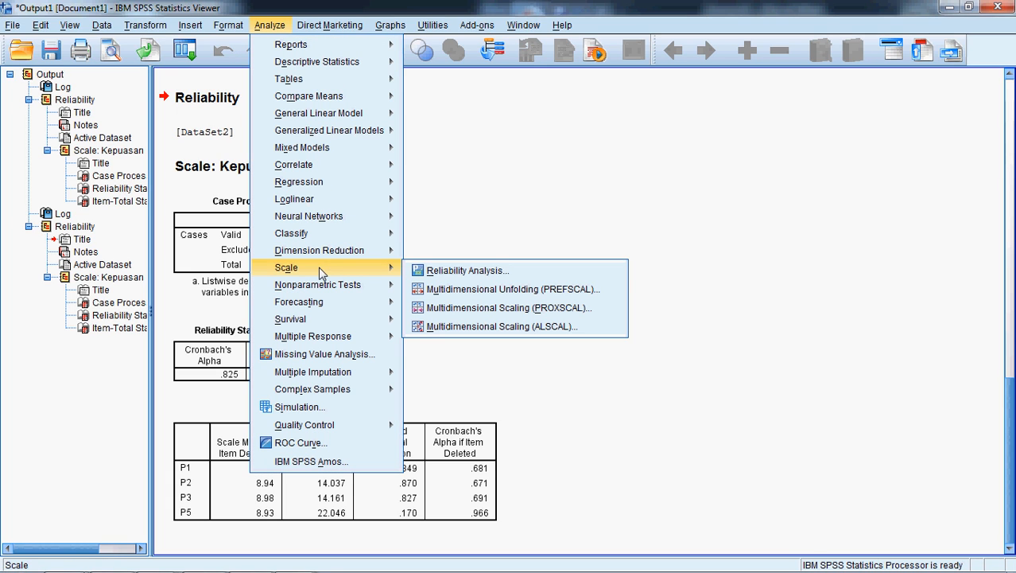
{"action": "left_click", "coordinate": [421, 271]}
{"action": "left_click", "coordinate": [374, 135]}
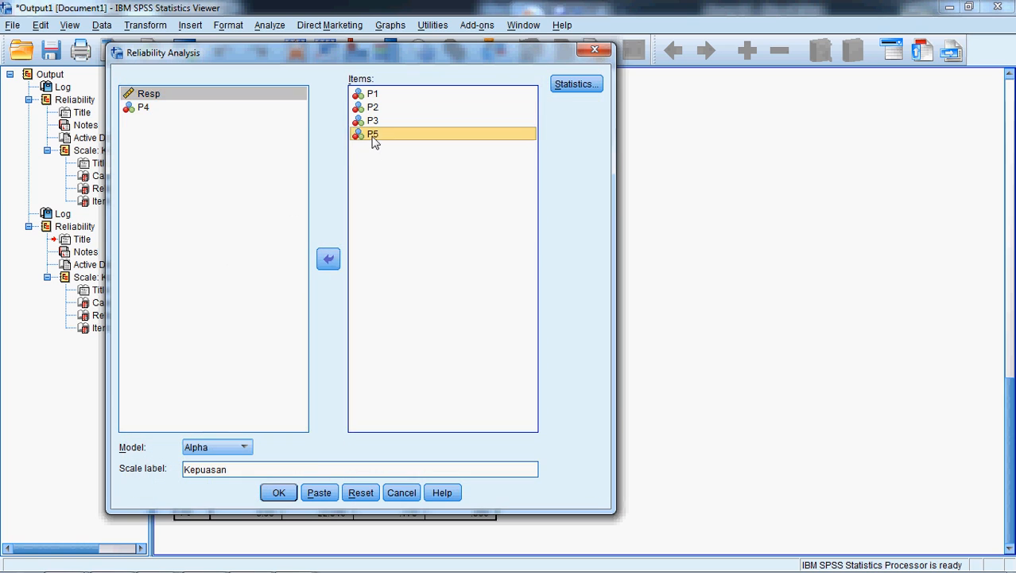
{"action": "double_click", "coordinate": [373, 136]}
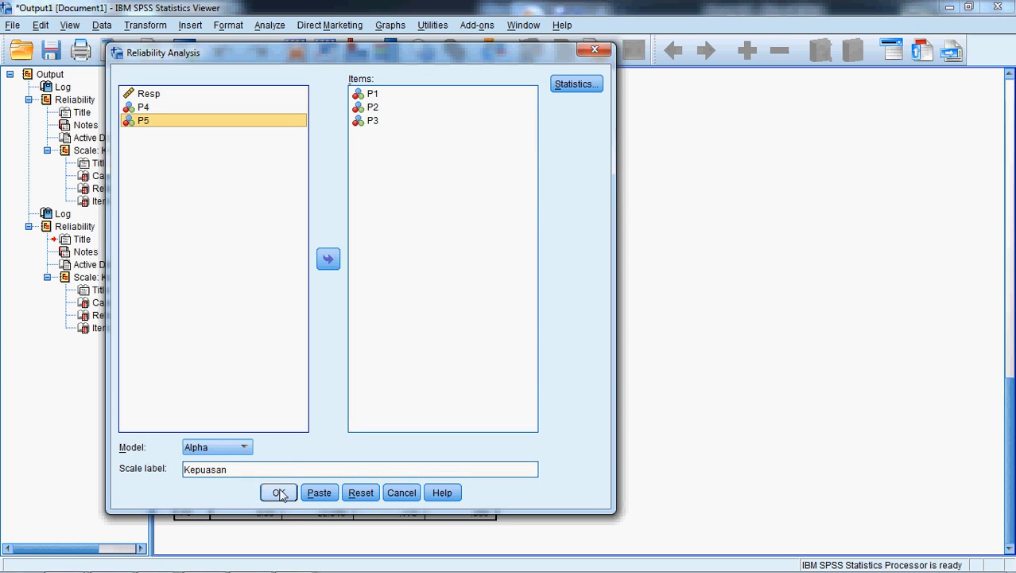
{"action": "left_click", "coordinate": [279, 492]}
{"action": "scroll", "coordinate": [441, 475], "scroll_direction": "down", "scroll_amount": 1}
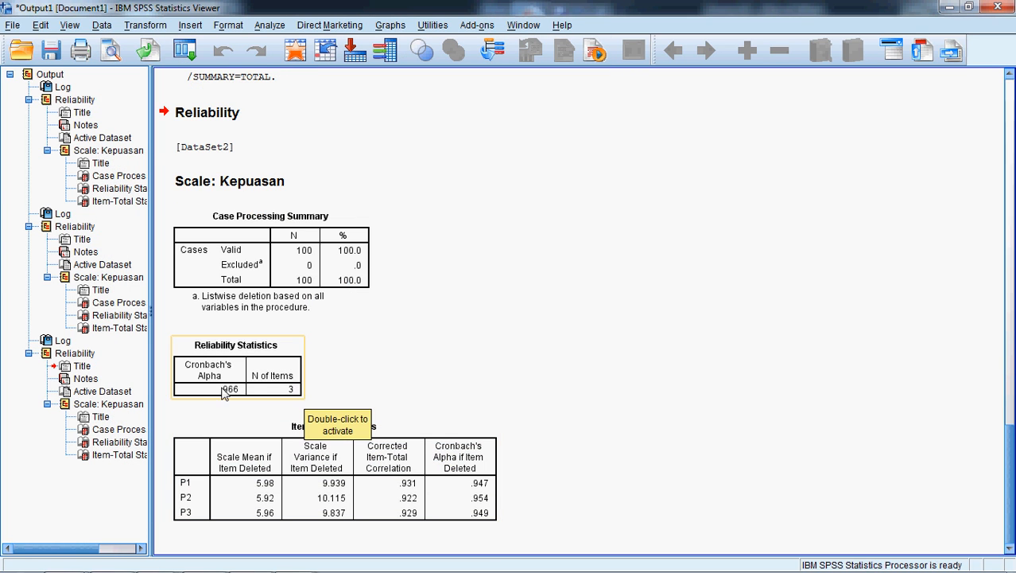
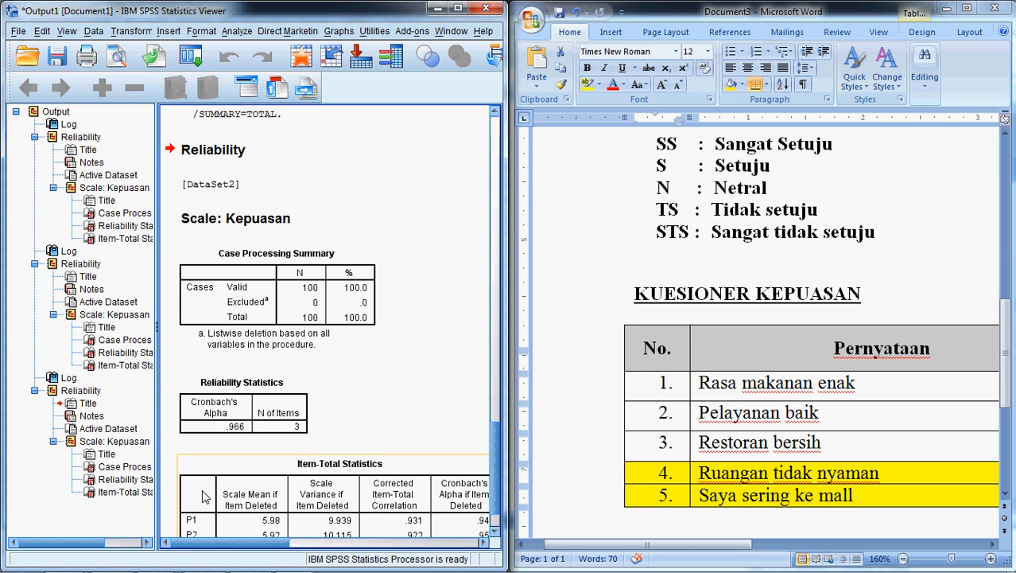
- Switch to the empty Excel window and open the recent workbook named data
{"action": "mouse_move", "coordinate": [250, 559]}
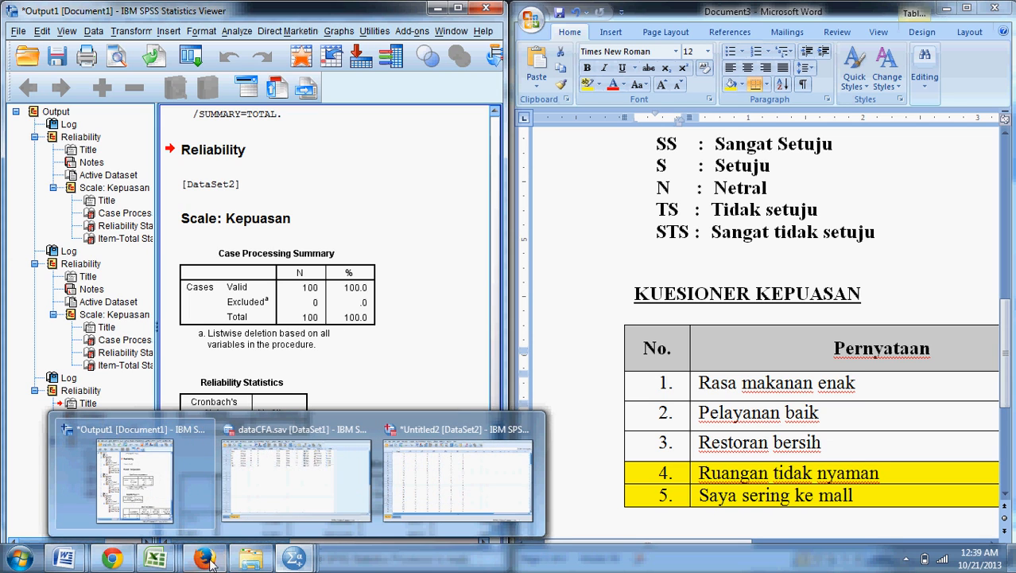
{"action": "mouse_move", "coordinate": [150, 559]}
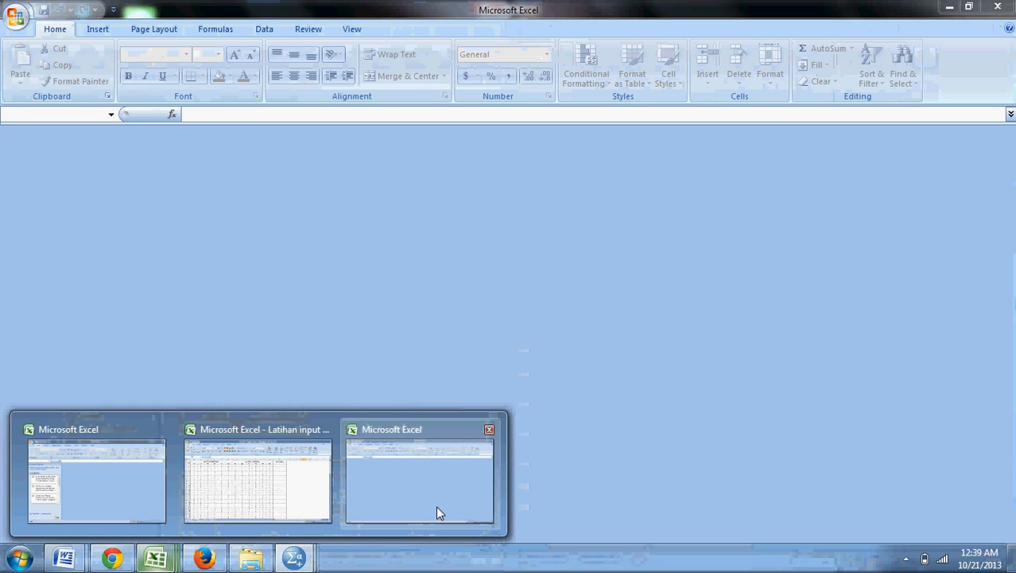
{"action": "left_click", "coordinate": [436, 505]}
{"action": "left_click", "coordinate": [13, 19]}
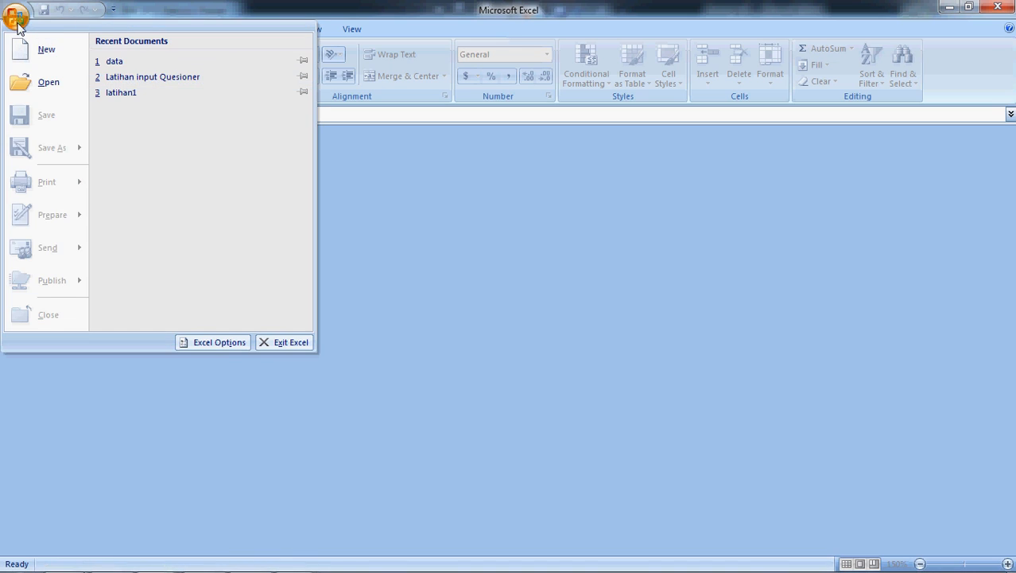
{"action": "left_click", "coordinate": [110, 61]}
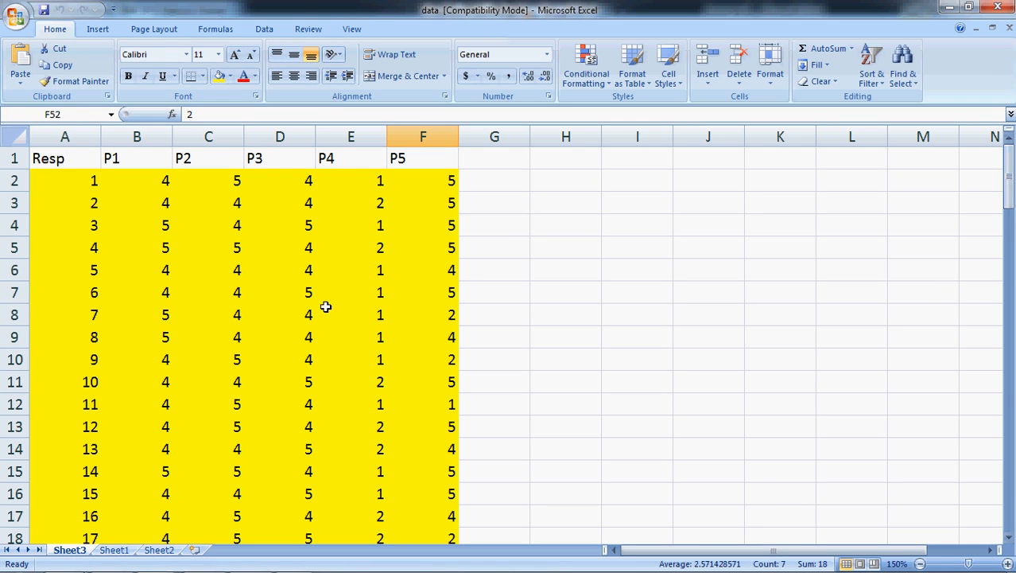
- Look over the questionnaire item columns P1 to P5 in the header row, comparing P1 with P2
{"action": "left_click", "coordinate": [140, 162]}
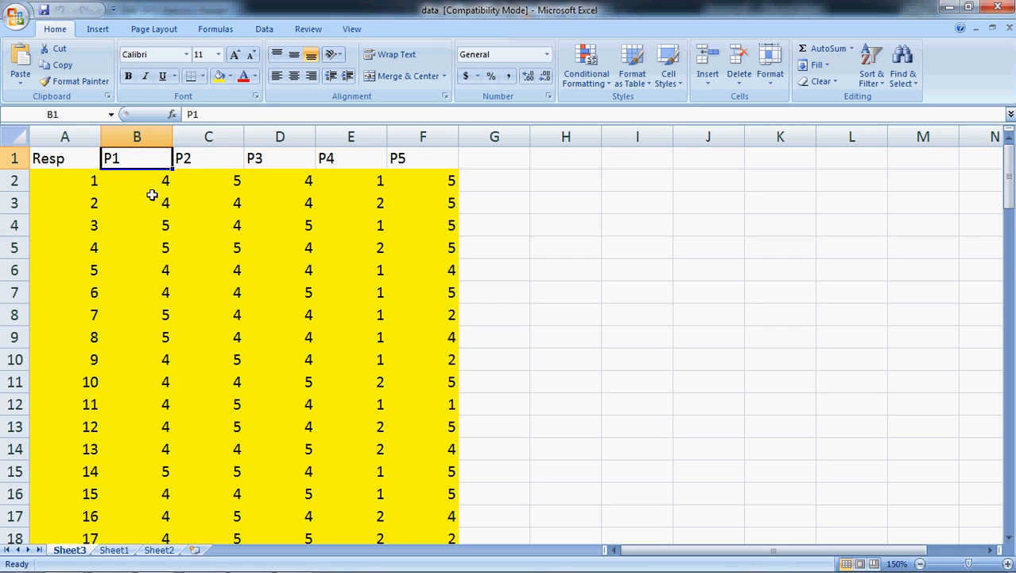
{"action": "left_click", "coordinate": [194, 161]}
{"action": "left_click", "coordinate": [142, 160]}
{"action": "left_click", "coordinate": [205, 158]}
{"action": "left_click", "coordinate": [302, 159]}
{"action": "left_click", "coordinate": [331, 160]}
{"action": "left_click", "coordinate": [423, 157]}
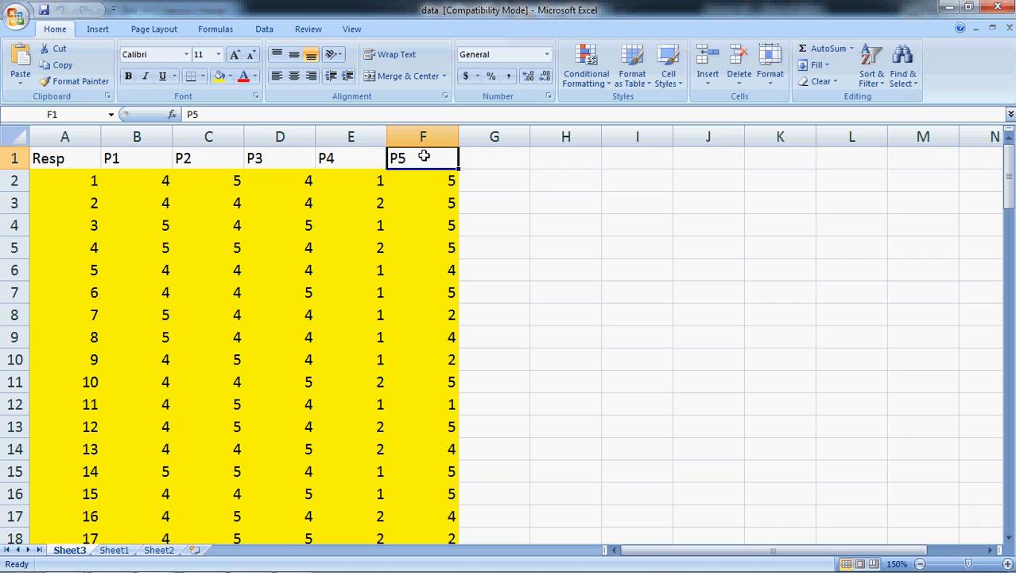
{"action": "left_click", "coordinate": [136, 161]}
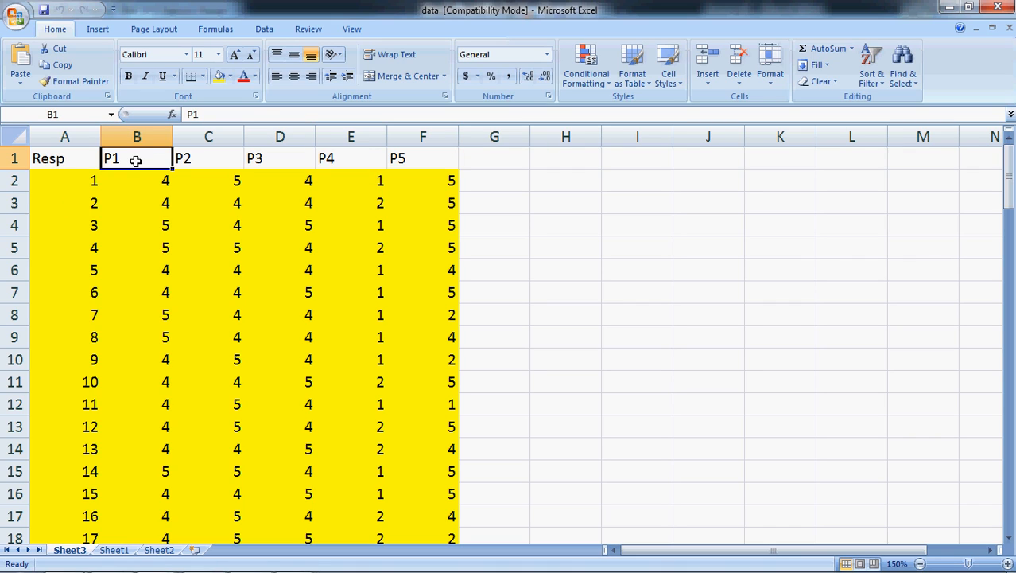
{"action": "left_click", "coordinate": [198, 157]}
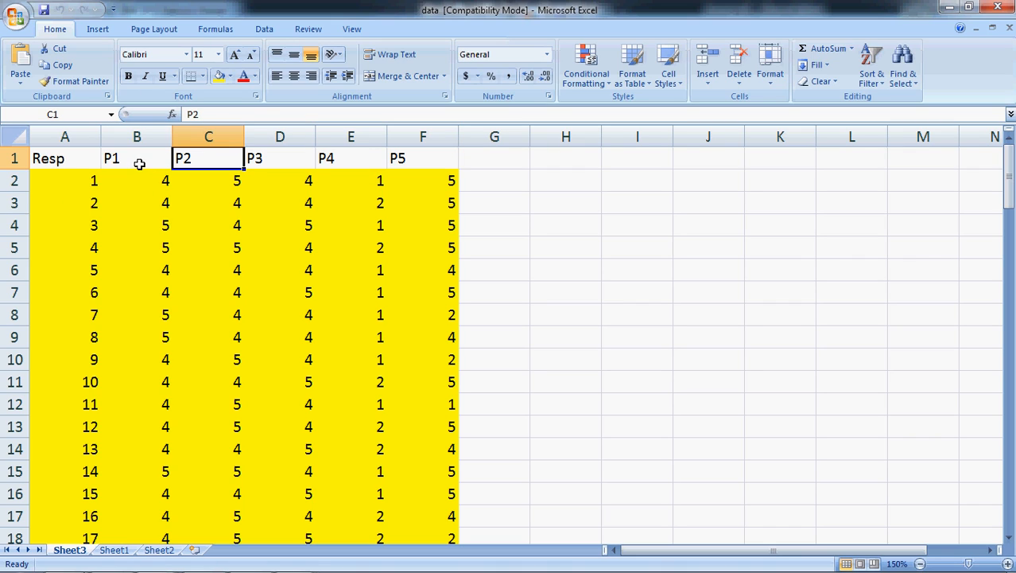
{"action": "left_click", "coordinate": [139, 163]}
{"action": "left_click", "coordinate": [188, 162]}
{"action": "left_click", "coordinate": [114, 160]}
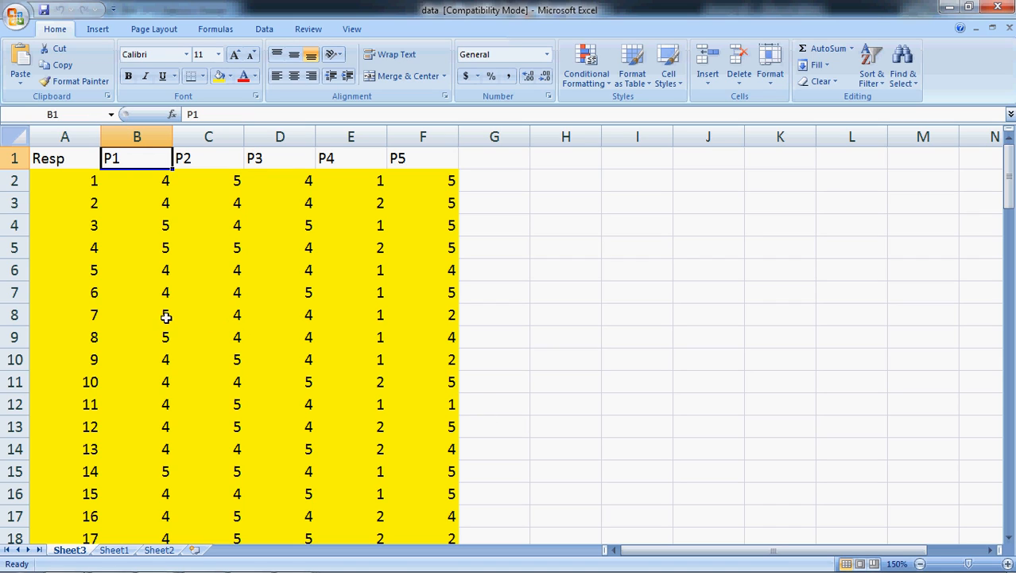
- Check the extent of the yellow respondent block, from respondent 1 to respondent 50, in relation to item P1
{"action": "left_click", "coordinate": [70, 182]}
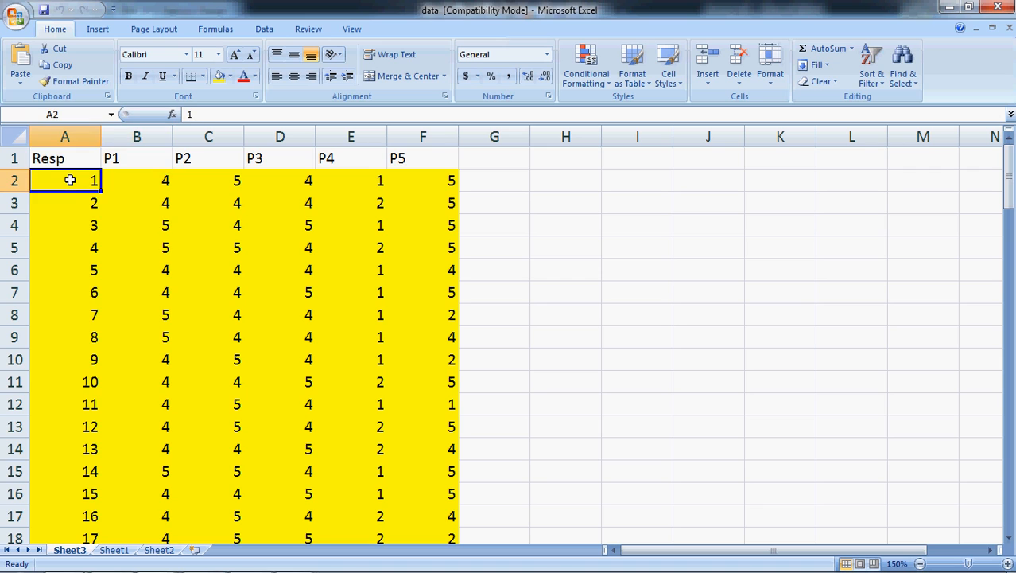
{"action": "scroll", "coordinate": [84, 263], "scroll_direction": "down", "scroll_amount": 17}
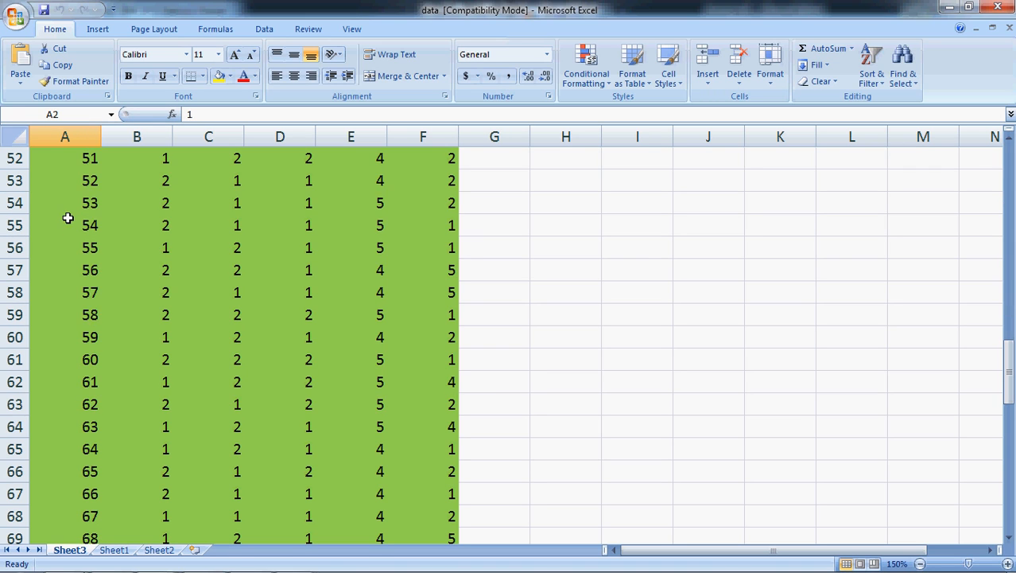
{"action": "scroll", "coordinate": [70, 221], "scroll_direction": "up", "scroll_amount": 4}
{"action": "left_click", "coordinate": [72, 404]}
{"action": "scroll", "coordinate": [73, 404], "scroll_direction": "up", "scroll_amount": 13}
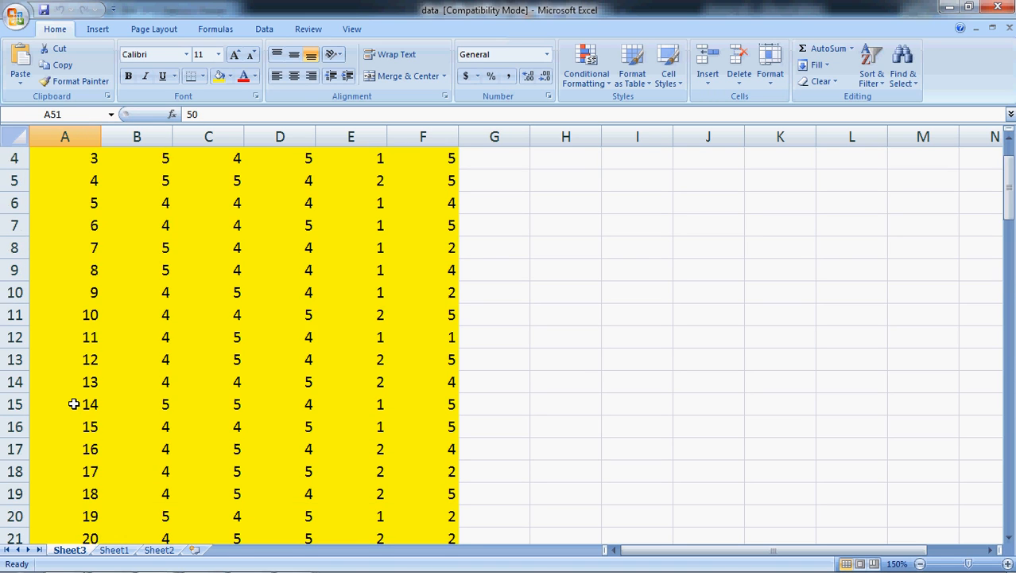
{"action": "left_click", "coordinate": [148, 160]}
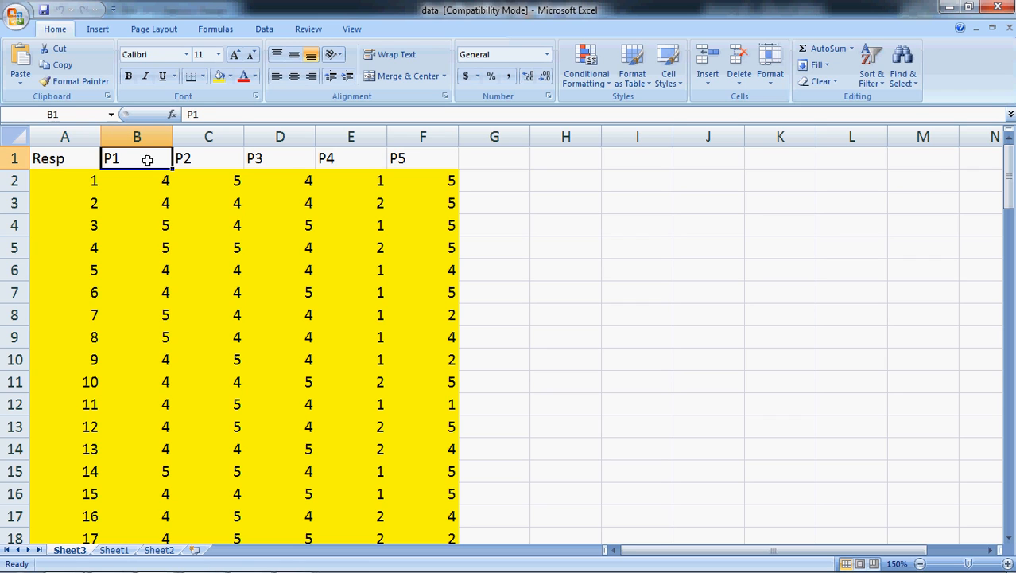
- Review the two color-coded respondent groups, yellow for 1 to 50 and green for 51 to 100
{"action": "left_click", "coordinate": [66, 177]}
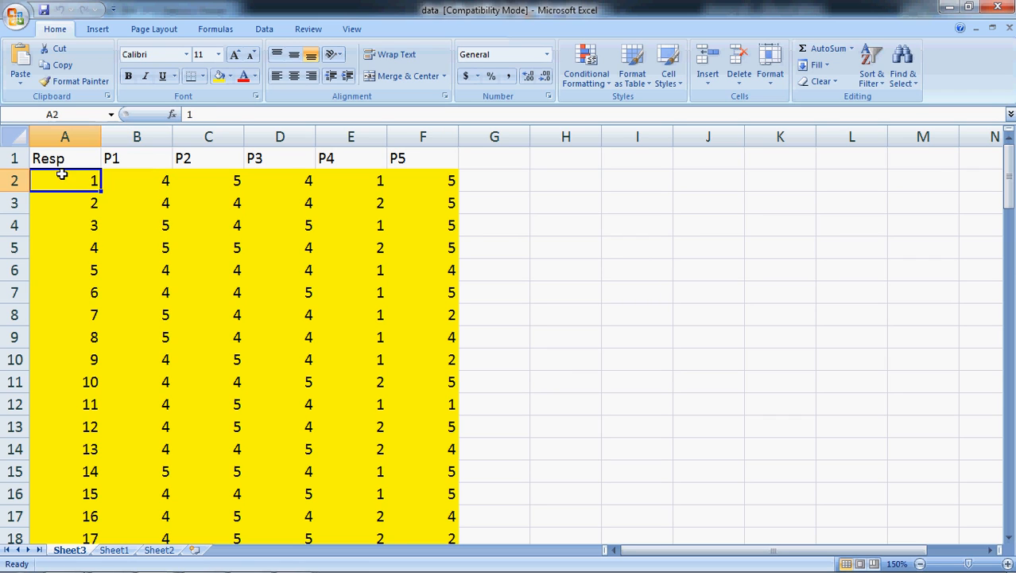
{"action": "scroll", "coordinate": [66, 187], "scroll_direction": "down", "scroll_amount": 11}
{"action": "scroll", "coordinate": [64, 206], "scroll_direction": "down", "scroll_amount": 4}
{"action": "left_click", "coordinate": [68, 271]}
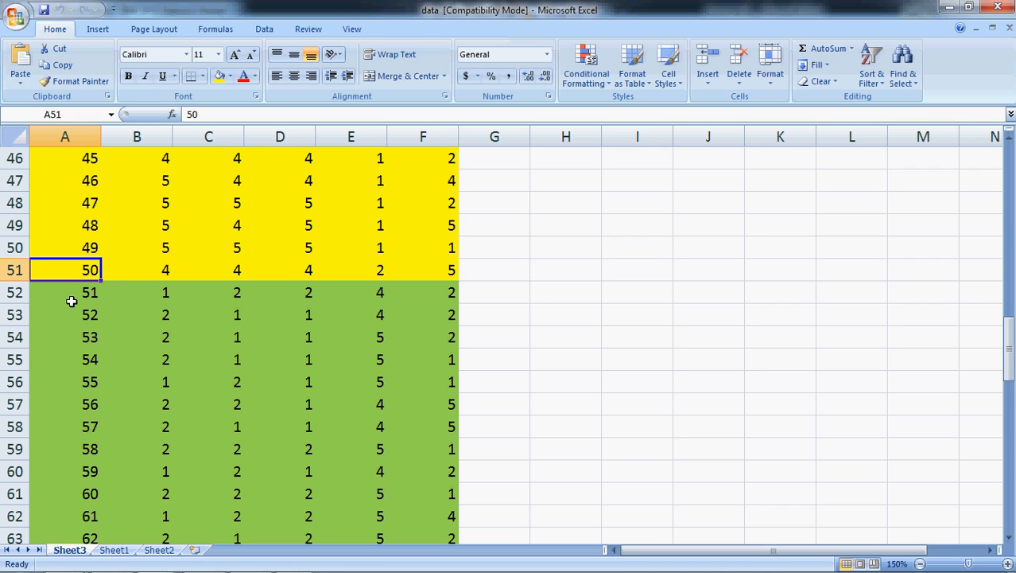
{"action": "left_click", "coordinate": [73, 292]}
{"action": "scroll", "coordinate": [72, 293], "scroll_direction": "down", "scroll_amount": 9}
{"action": "scroll", "coordinate": [72, 293], "scroll_direction": "down", "scroll_amount": 7}
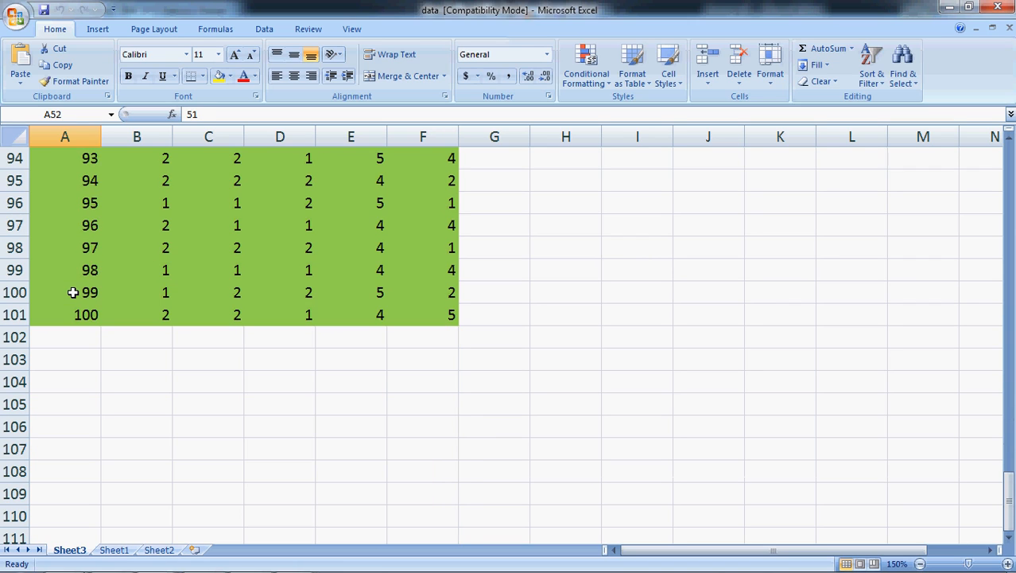
{"action": "left_click", "coordinate": [73, 316]}
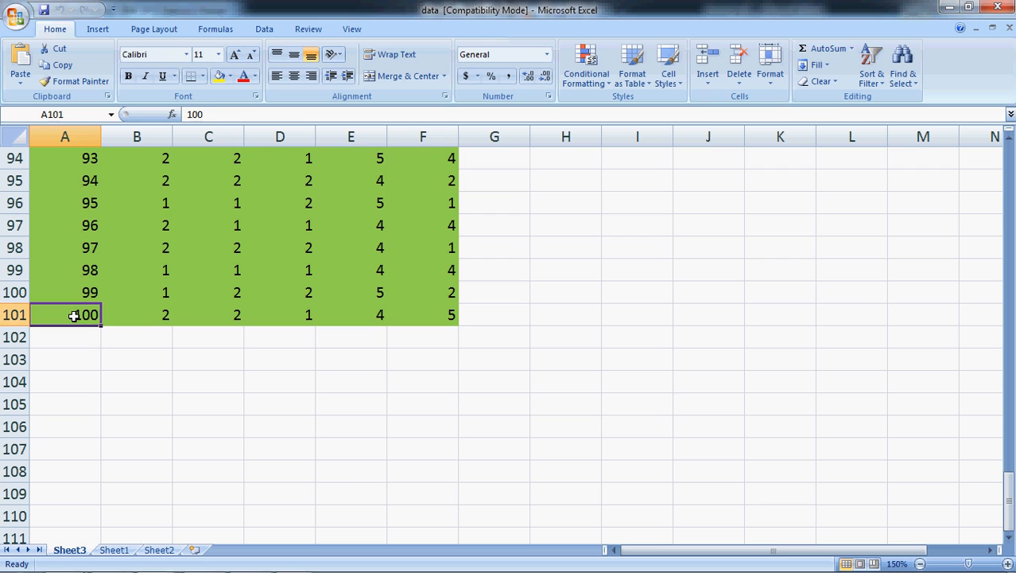
{"action": "scroll", "coordinate": [73, 316], "scroll_direction": "up", "scroll_amount": 18}
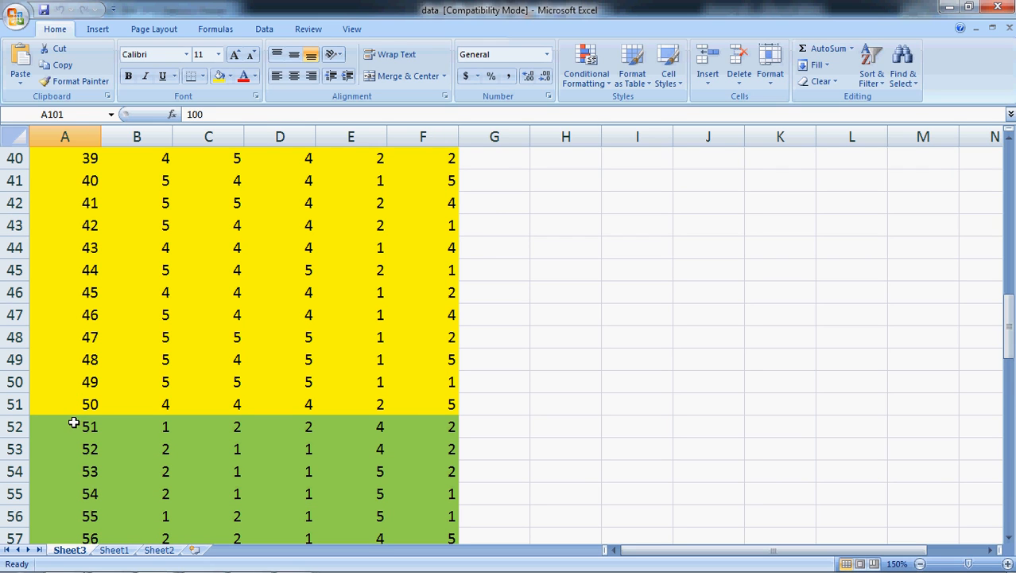
{"action": "scroll", "coordinate": [73, 422], "scroll_direction": "up", "scroll_amount": 13}
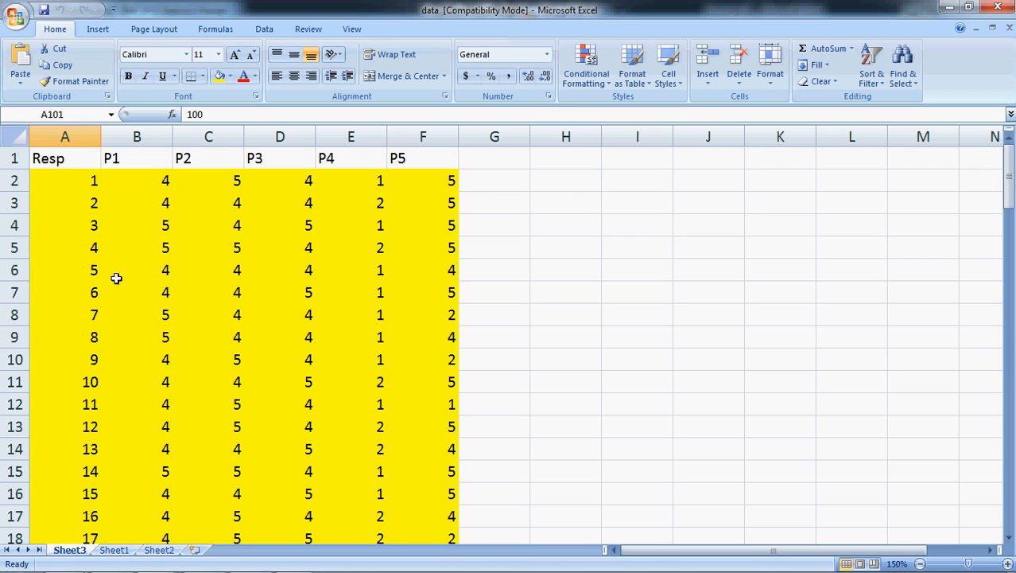
- Examine respondent 1's answer to item P1 in the first data row
{"action": "left_click", "coordinate": [68, 179]}
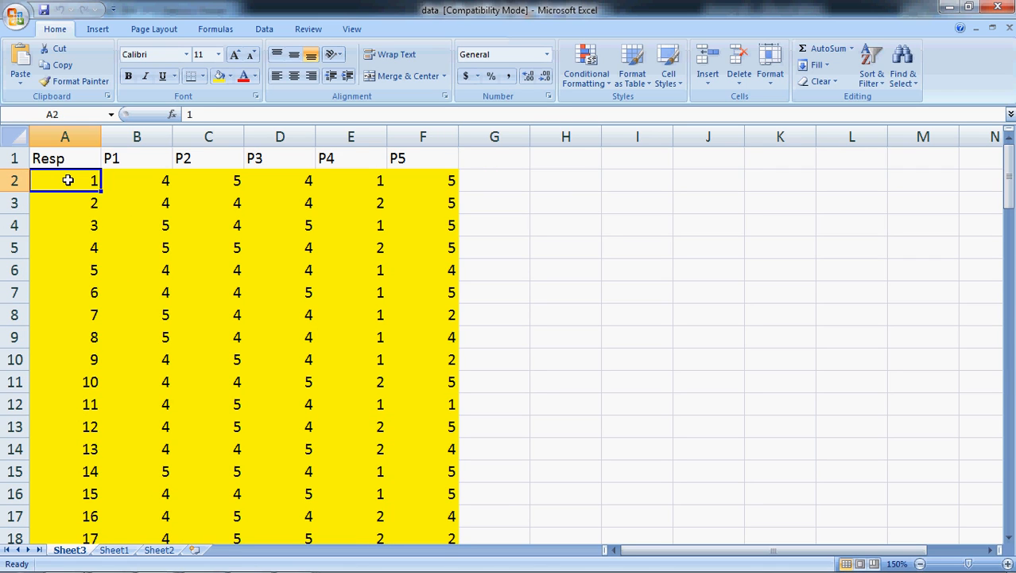
{"action": "left_click", "coordinate": [140, 180]}
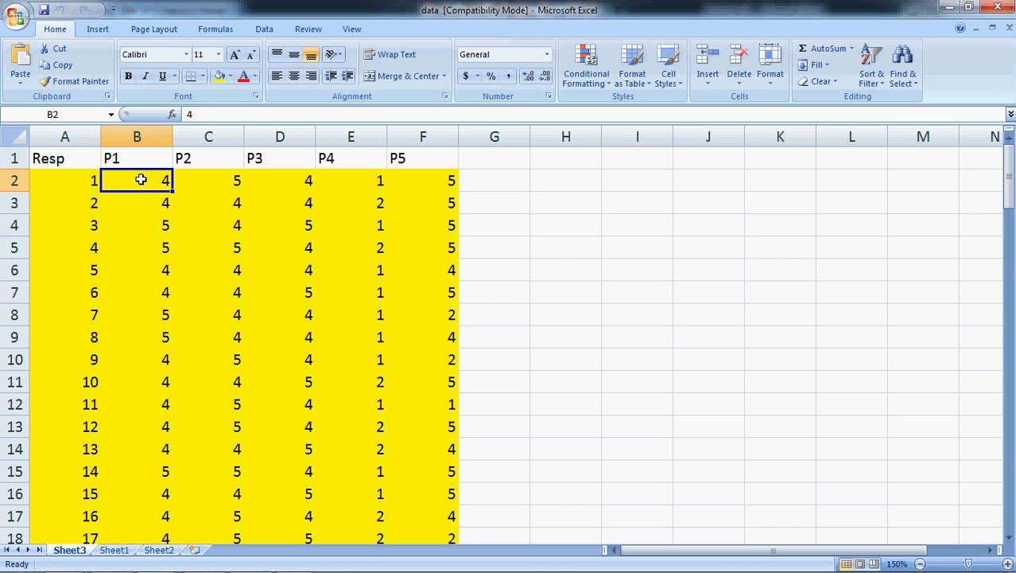
{"action": "left_click", "coordinate": [141, 202]}
{"action": "left_click", "coordinate": [142, 180]}
{"action": "left_click", "coordinate": [145, 158]}
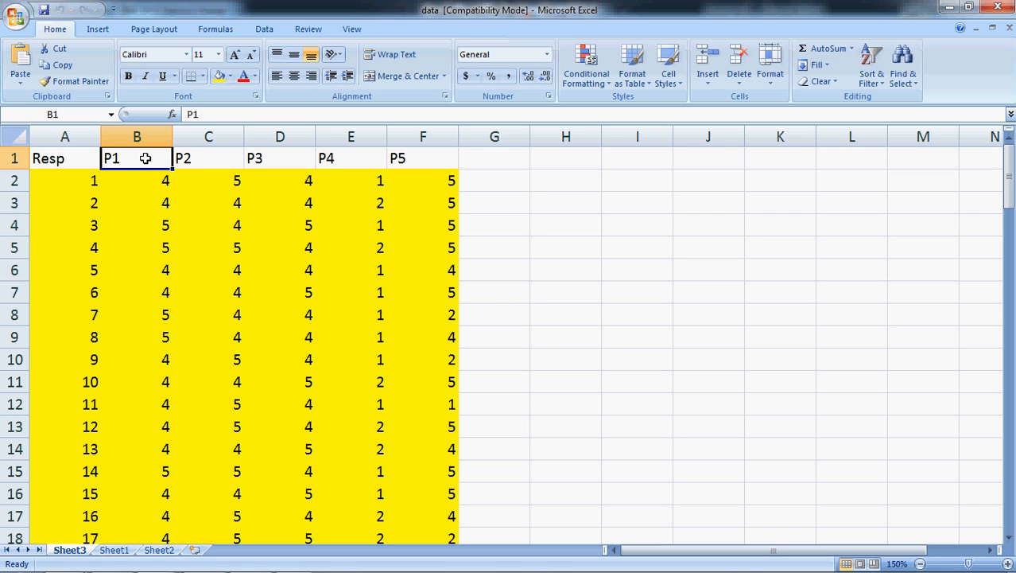
{"action": "left_click", "coordinate": [144, 179]}
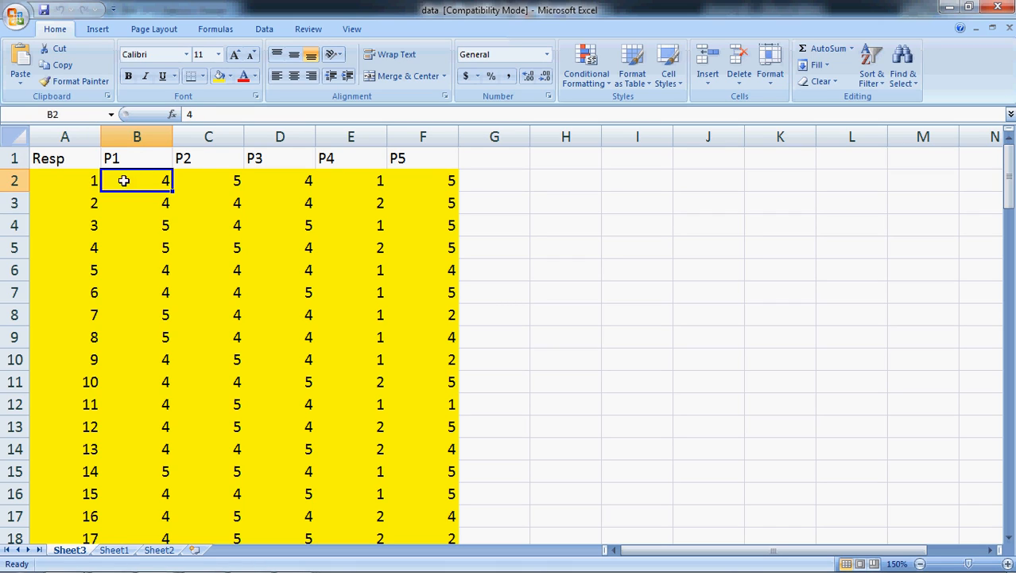
{"action": "left_click", "coordinate": [72, 180]}
{"action": "left_click", "coordinate": [138, 178]}
- Examine respondent 1's answers to items P2 and P3
{"action": "left_click", "coordinate": [220, 160]}
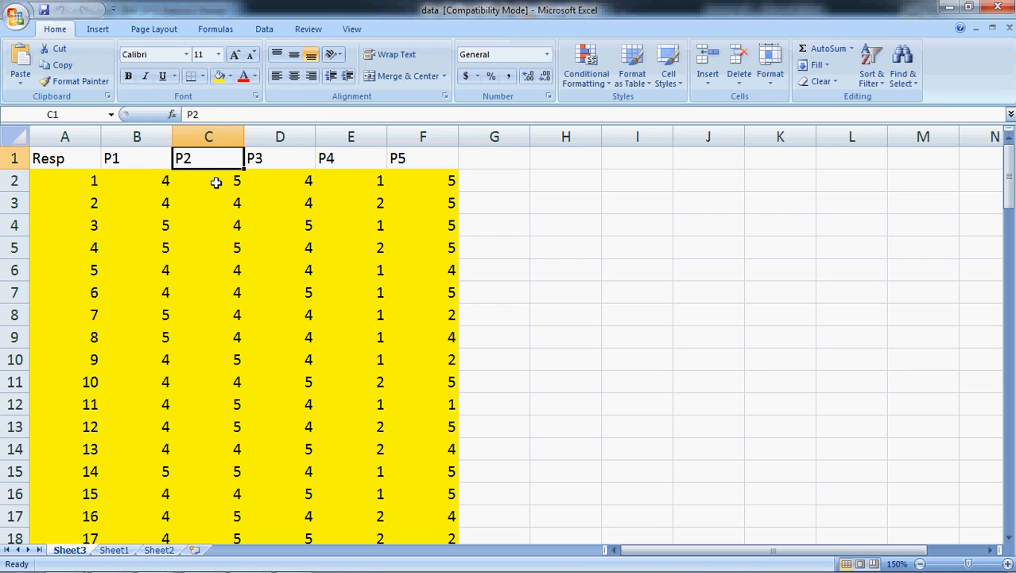
{"action": "left_click", "coordinate": [216, 180]}
{"action": "left_click", "coordinate": [89, 181]}
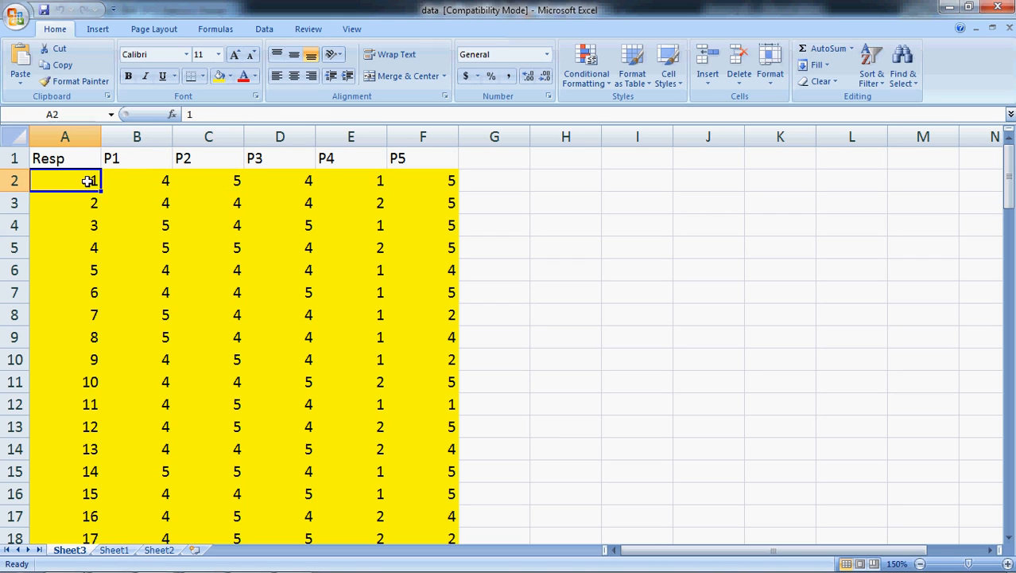
{"action": "left_click", "coordinate": [215, 181]}
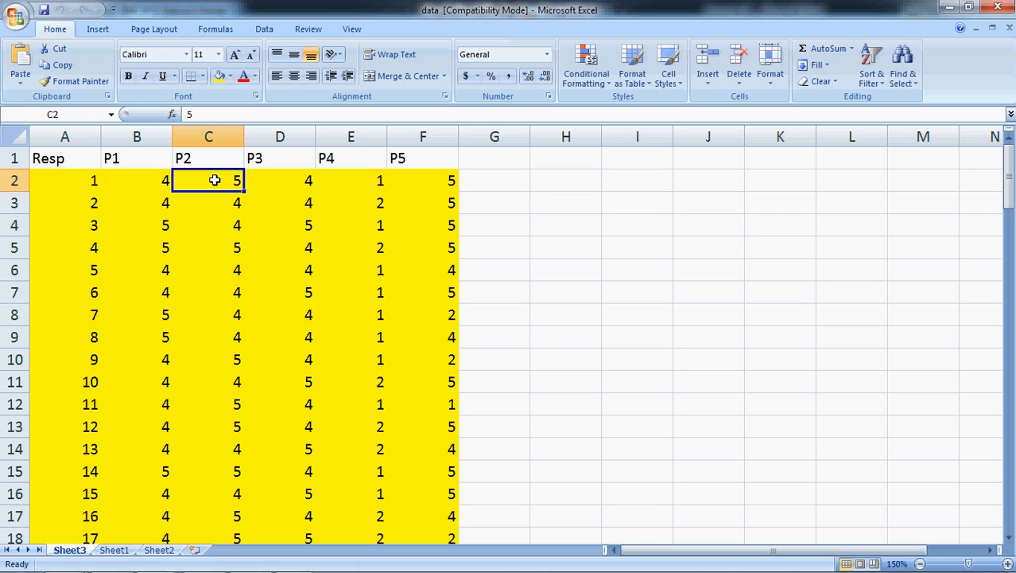
{"action": "left_click", "coordinate": [285, 160]}
{"action": "left_click", "coordinate": [285, 179]}
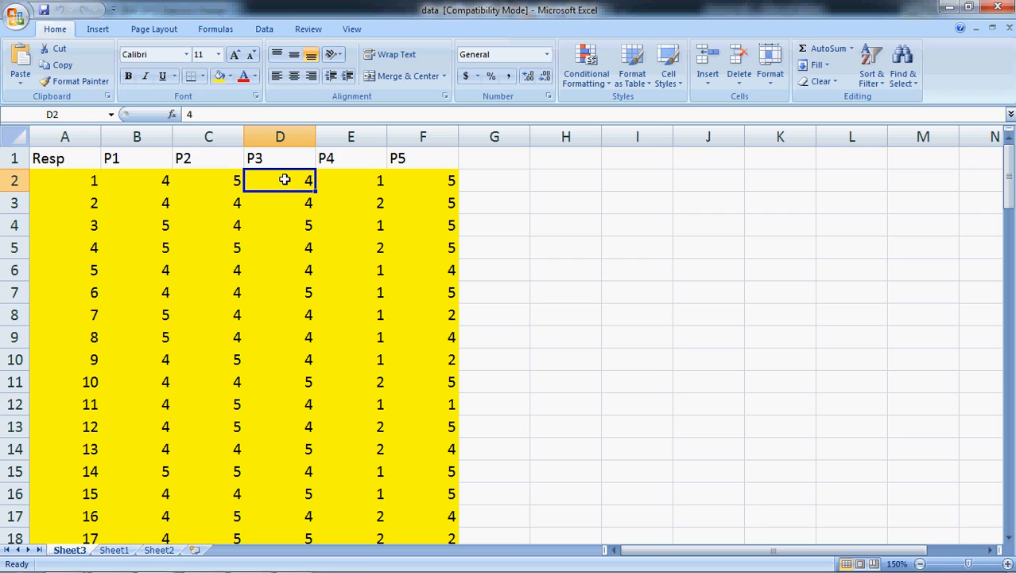
- Examine respondent 1's answer to item P4 in the first data row
{"action": "left_click", "coordinate": [366, 159]}
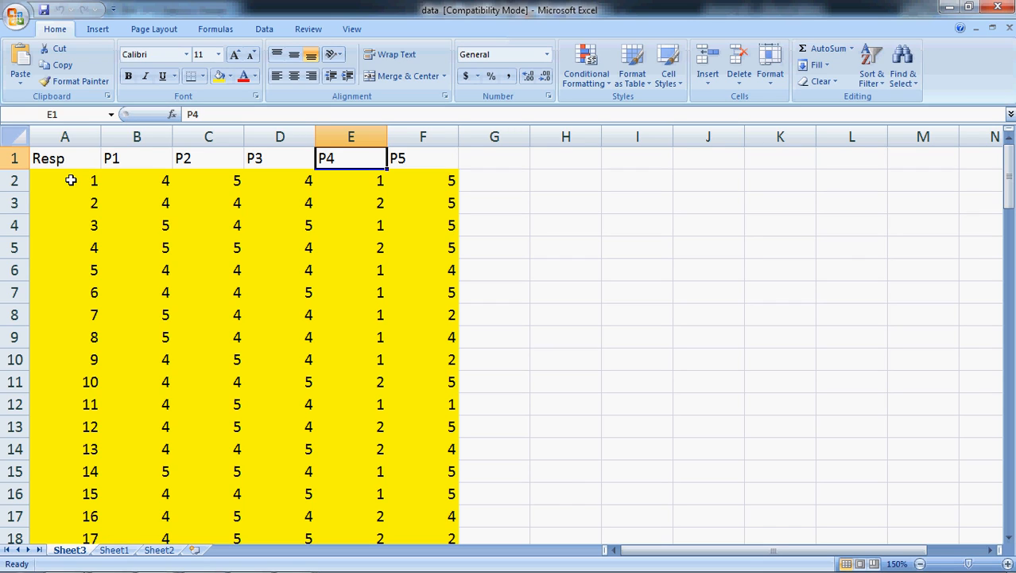
{"action": "left_click", "coordinate": [359, 177]}
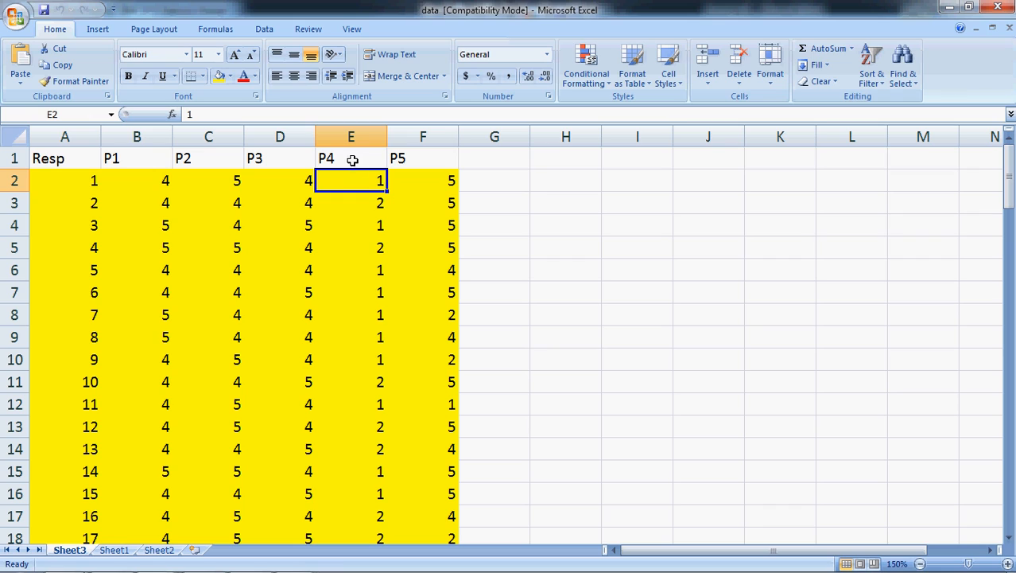
{"action": "left_click", "coordinate": [74, 181]}
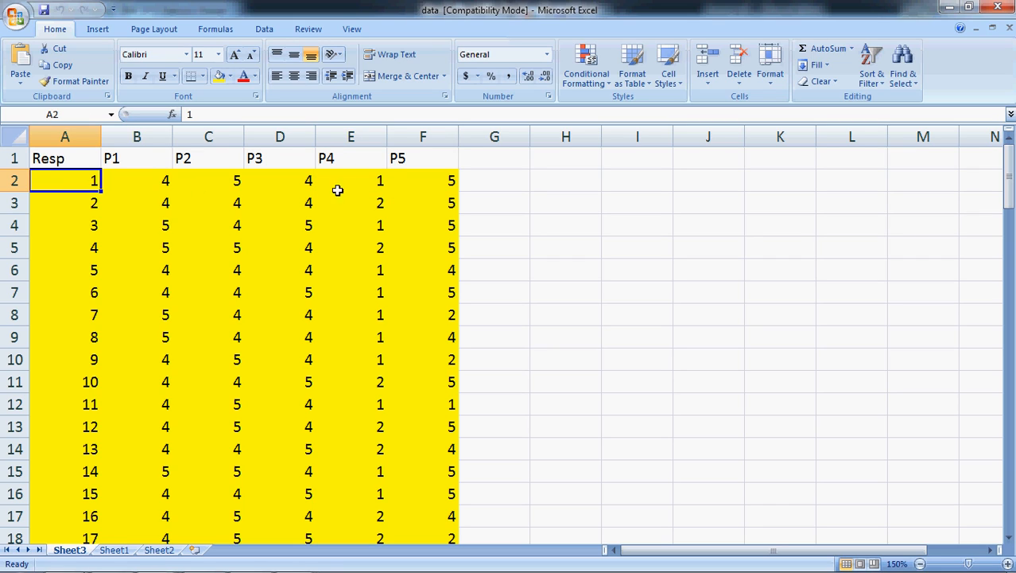
{"action": "left_click", "coordinate": [360, 178]}
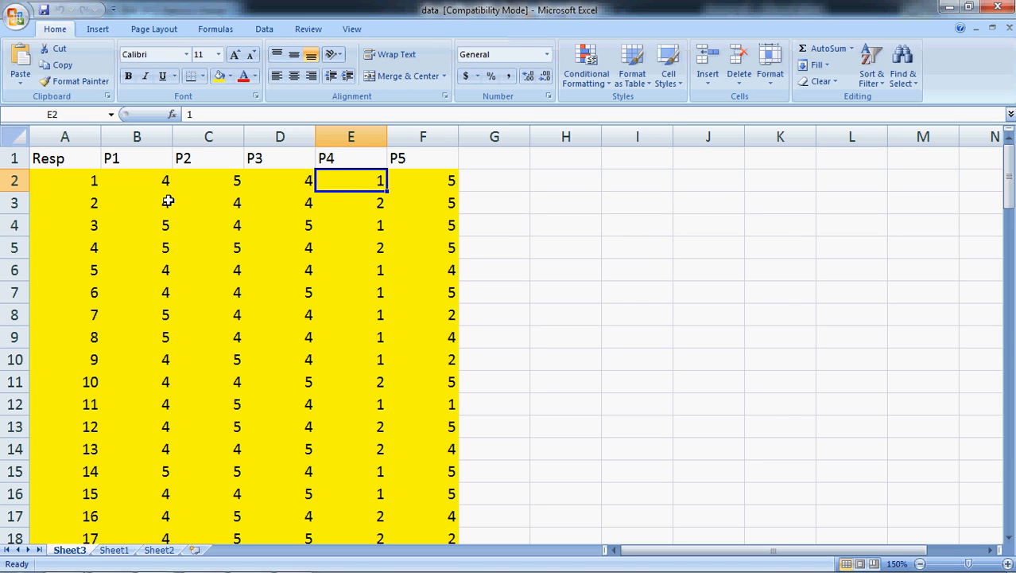
- Fill respondent 1's P4 answer of 1 down the column through respondent 50 in the yellow block
{"action": "scroll", "coordinate": [344, 194], "scroll_direction": "down", "scroll_amount": 1}
{"action": "scroll", "coordinate": [344, 194], "scroll_direction": "up", "scroll_amount": 1}
{"action": "scroll", "coordinate": [362, 286], "scroll_direction": "down", "scroll_amount": 9}
{"action": "scroll", "coordinate": [363, 285], "scroll_direction": "up", "scroll_amount": 9}
{"action": "left_click_drag", "start_coordinate": [385, 191], "coordinate": [385, 481]}
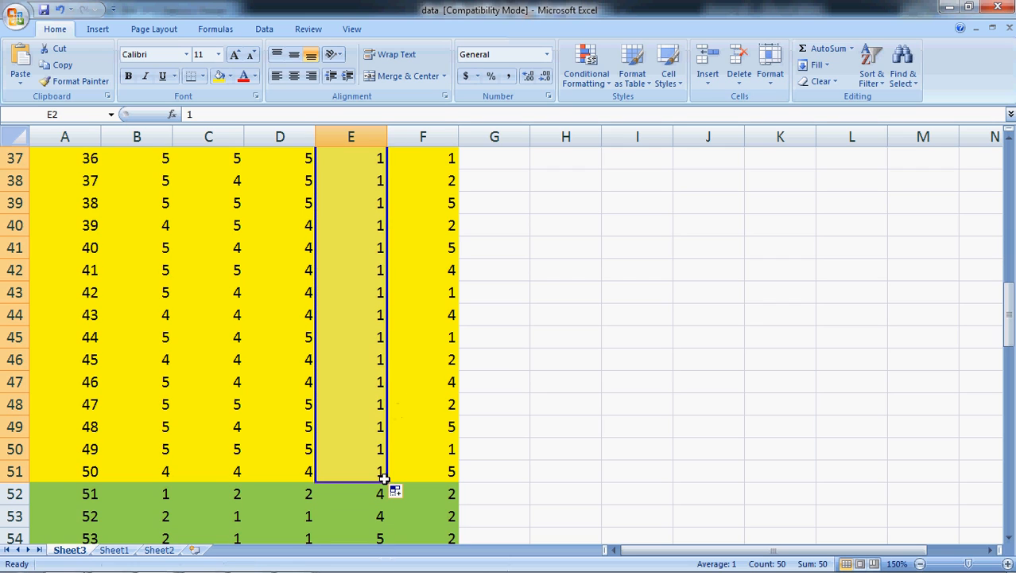
{"action": "left_click_drag", "start_coordinate": [1010, 318], "coordinate": [1010, 175]}
{"action": "left_click", "coordinate": [352, 156]}
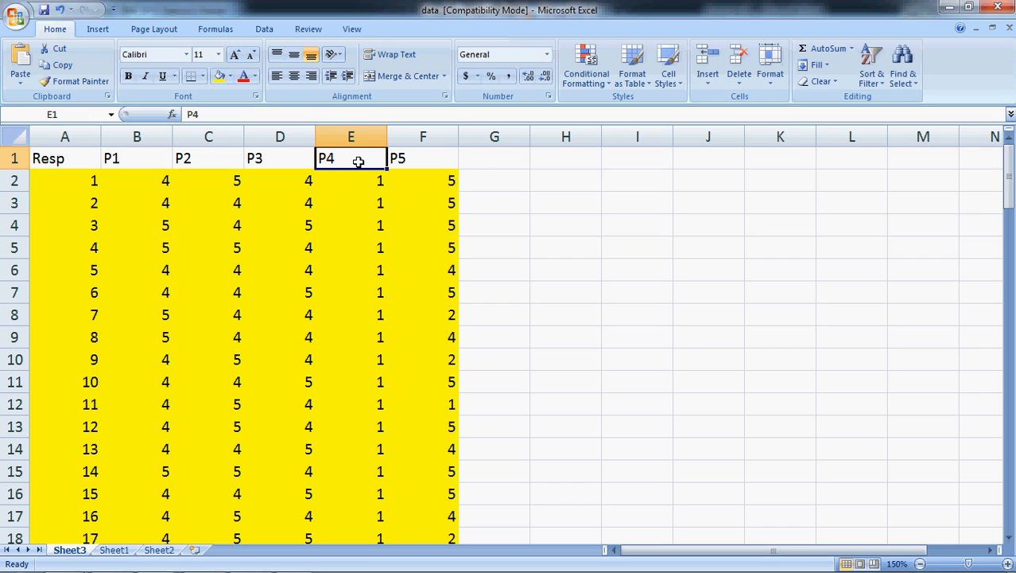
- Examine the P4 answers of the green respondent group, starting from respondent 51
{"action": "left_click_drag", "start_coordinate": [1010, 176], "coordinate": [1010, 341]}
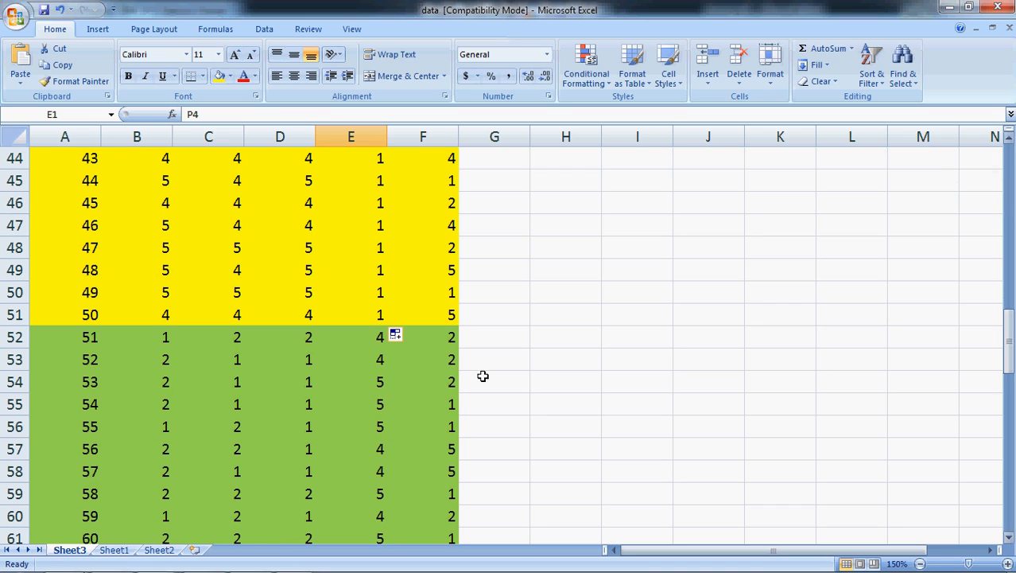
{"action": "left_click", "coordinate": [52, 336]}
{"action": "left_click", "coordinate": [364, 336]}
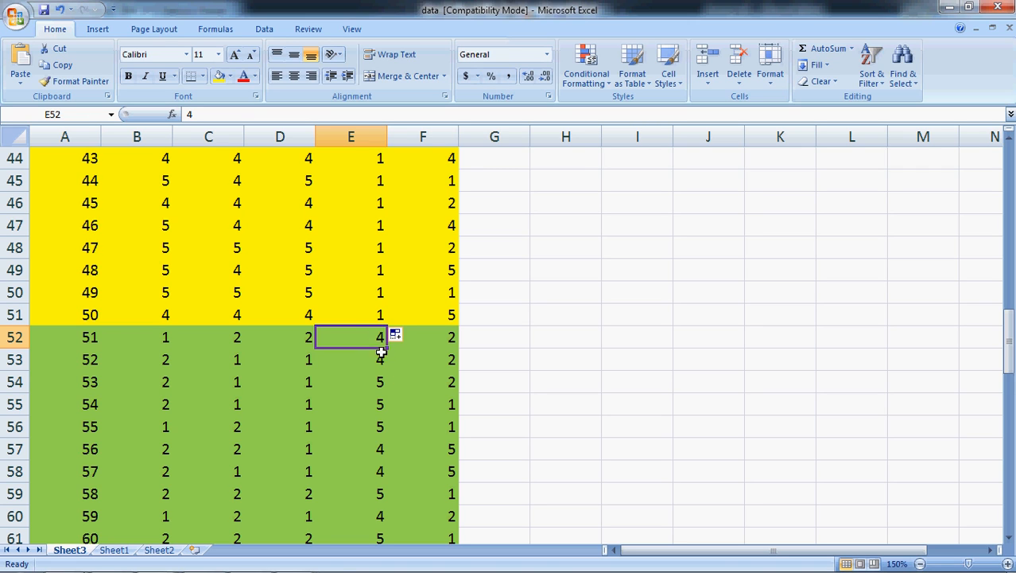
{"action": "scroll", "coordinate": [381, 354], "scroll_direction": "down", "scroll_amount": 17}
{"action": "scroll", "coordinate": [381, 355], "scroll_direction": "up", "scroll_amount": 20}
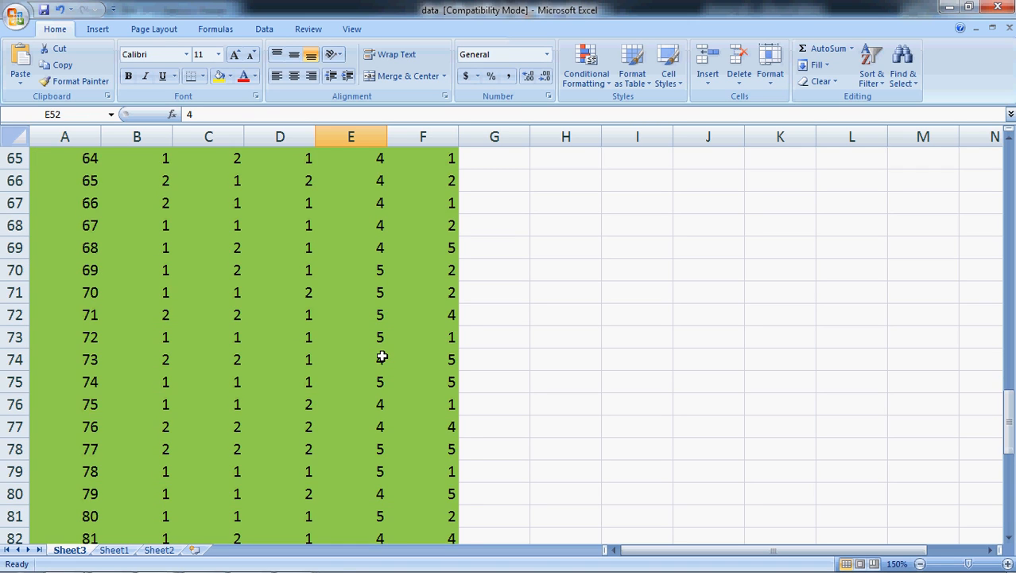
{"action": "scroll", "coordinate": [382, 354], "scroll_direction": "up", "scroll_amount": 2}
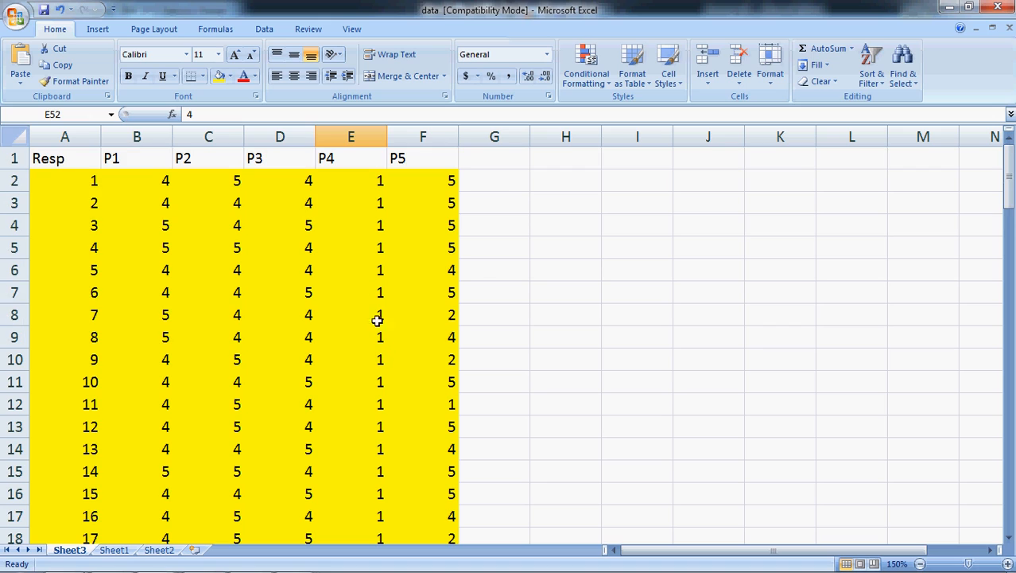
- Compare the whole P4 column with items P1, P2 and P3 across the yellow and green respondent groups
{"action": "left_click", "coordinate": [352, 136]}
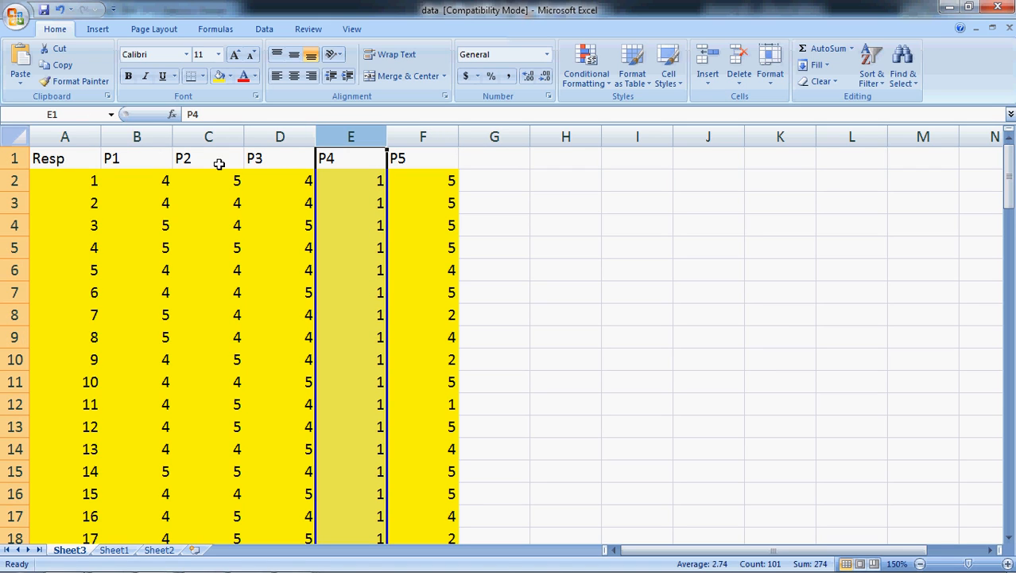
{"action": "left_click", "coordinate": [139, 157]}
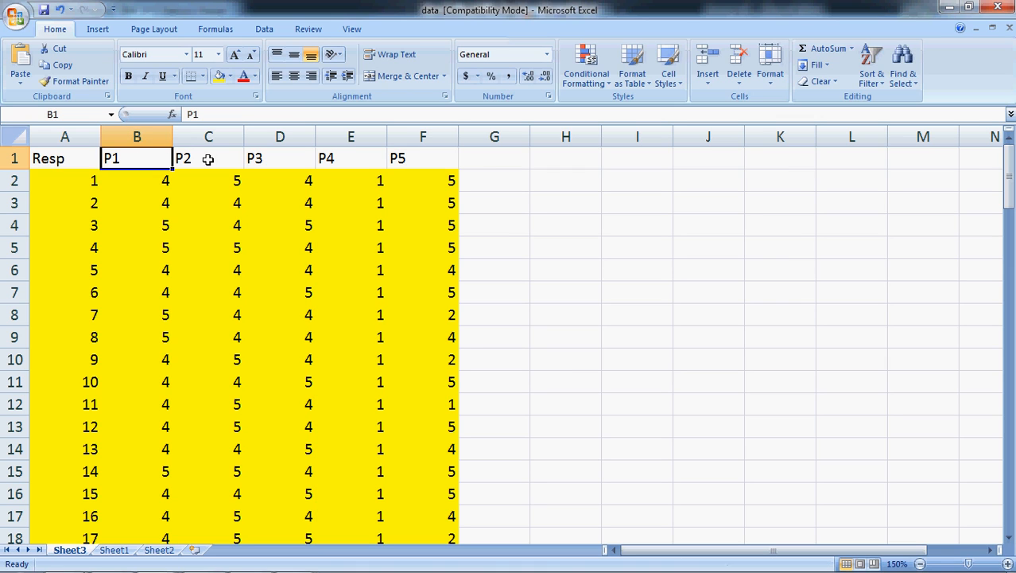
{"action": "left_click", "coordinate": [209, 160]}
{"action": "left_click", "coordinate": [269, 163]}
{"action": "scroll", "coordinate": [269, 163], "scroll_direction": "down", "scroll_amount": 5}
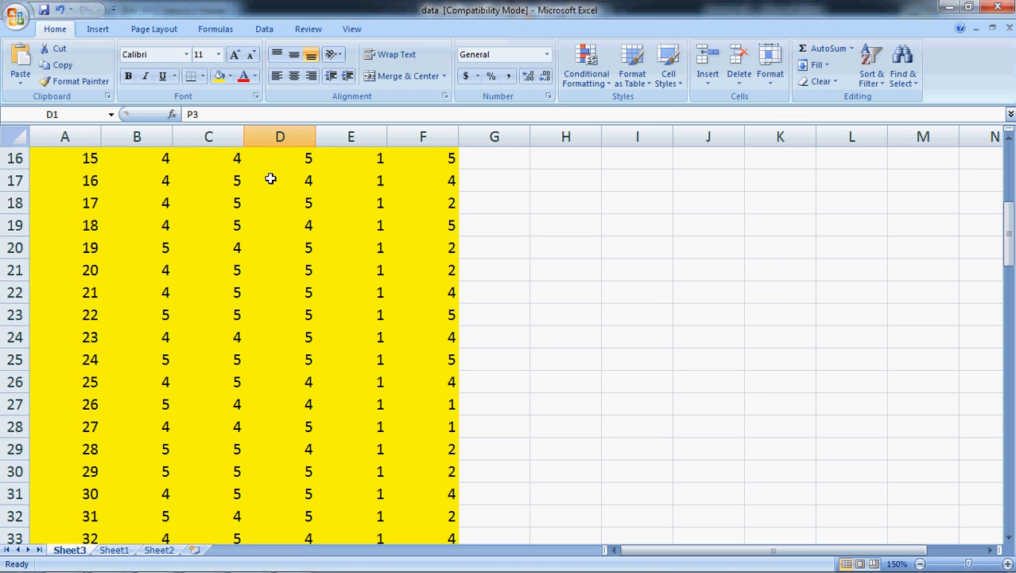
{"action": "scroll", "coordinate": [269, 163], "scroll_direction": "up", "scroll_amount": 5}
{"action": "scroll", "coordinate": [269, 163], "scroll_direction": "down", "scroll_amount": 17}
{"action": "scroll", "coordinate": [270, 179], "scroll_direction": "up", "scroll_amount": 1}
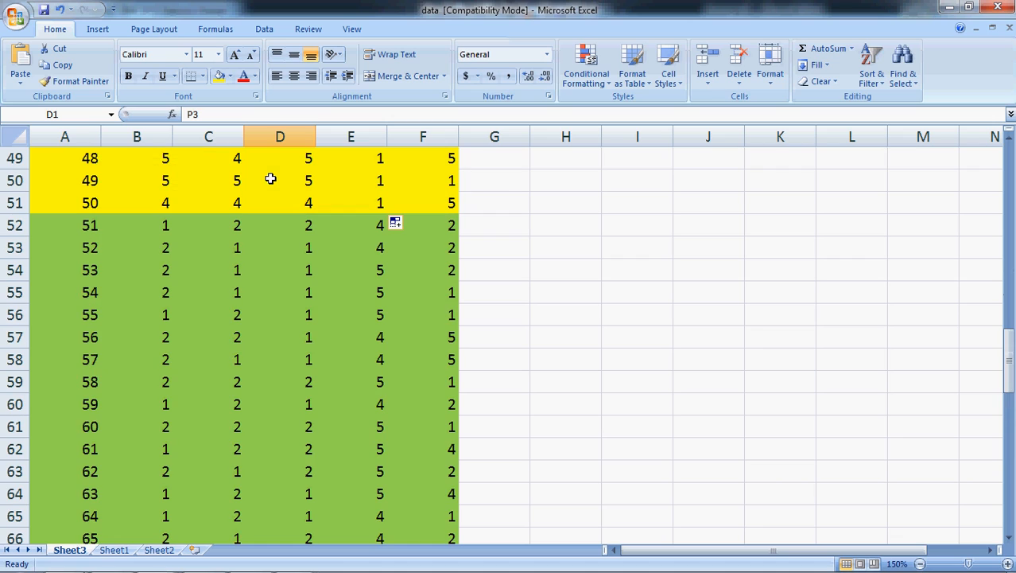
- Examine respondent 51's answers to items P1, P2 and P3 at the start of the green block
{"action": "left_click", "coordinate": [69, 225]}
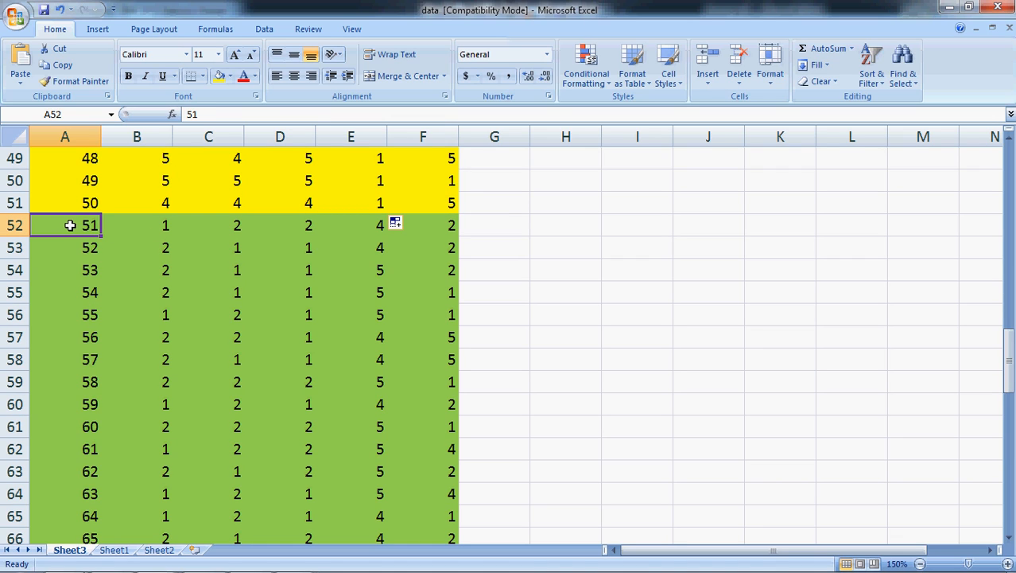
{"action": "left_click", "coordinate": [145, 227]}
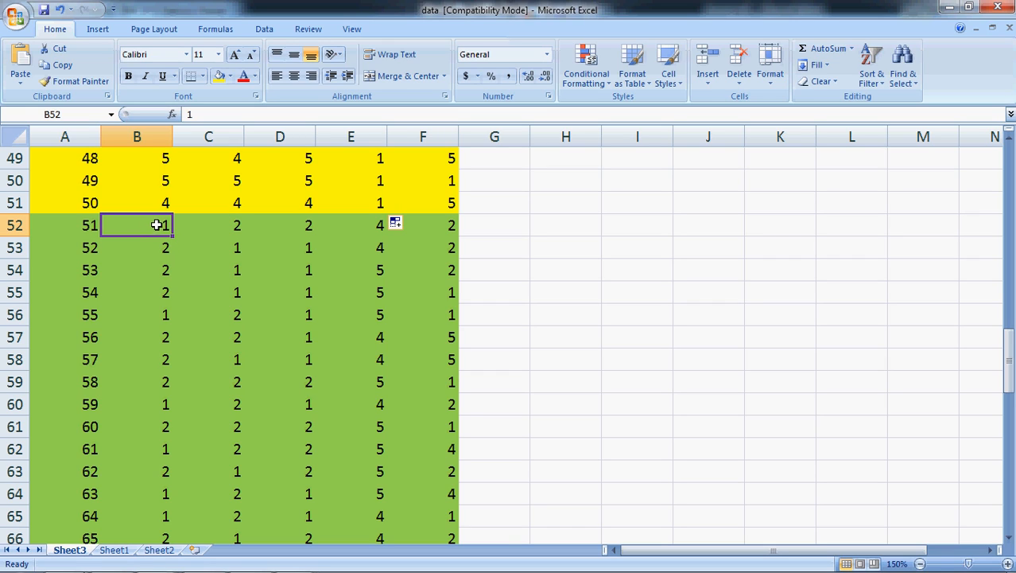
{"action": "left_click", "coordinate": [74, 228]}
{"action": "left_click", "coordinate": [137, 226]}
{"action": "left_click", "coordinate": [204, 229]}
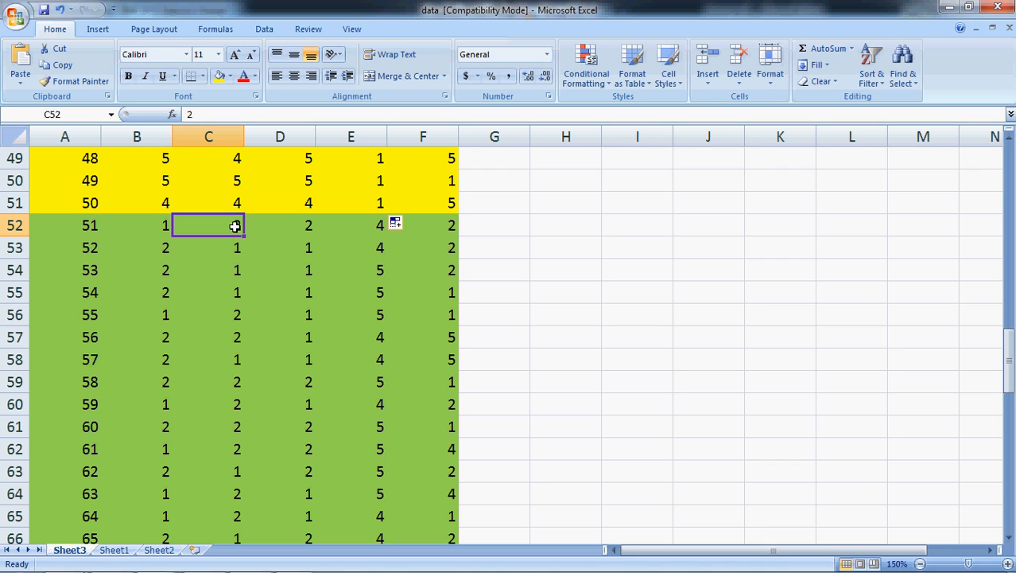
{"action": "left_click", "coordinate": [283, 226]}
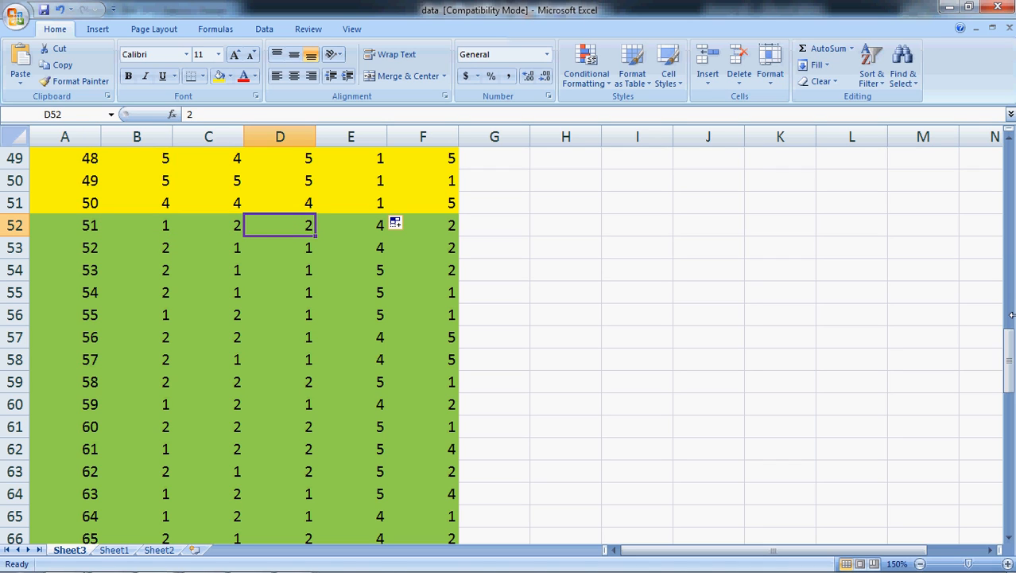
- Compare the headings of items P1 to P3 as one group against item P4
{"action": "left_click_drag", "start_coordinate": [1010, 354], "coordinate": [994, 137]}
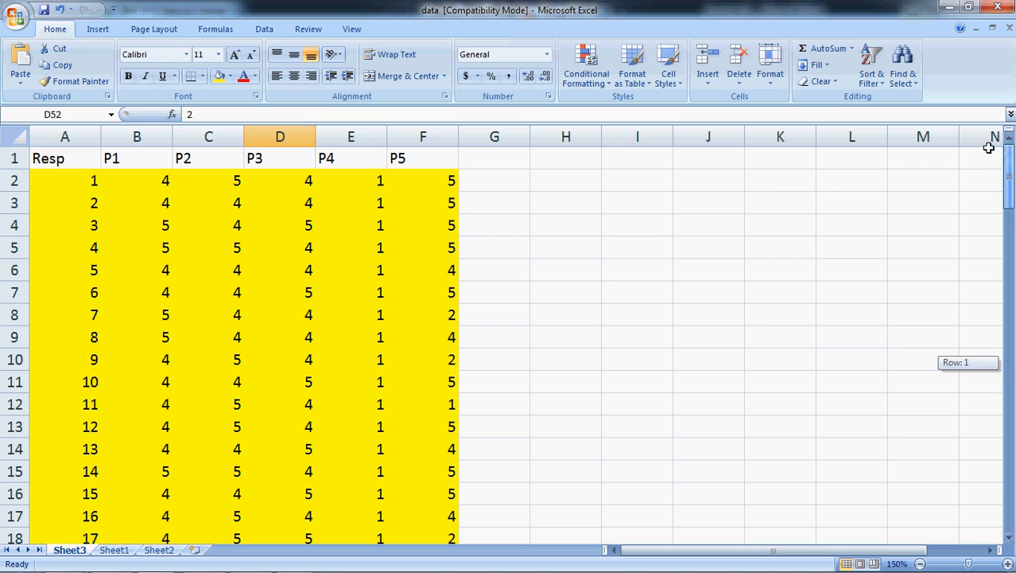
{"action": "left_click", "coordinate": [132, 157]}
{"action": "left_click", "coordinate": [197, 156]}
{"action": "left_click", "coordinate": [284, 159]}
{"action": "left_click_drag", "start_coordinate": [147, 161], "coordinate": [264, 161]}
{"action": "left_click", "coordinate": [356, 158]}
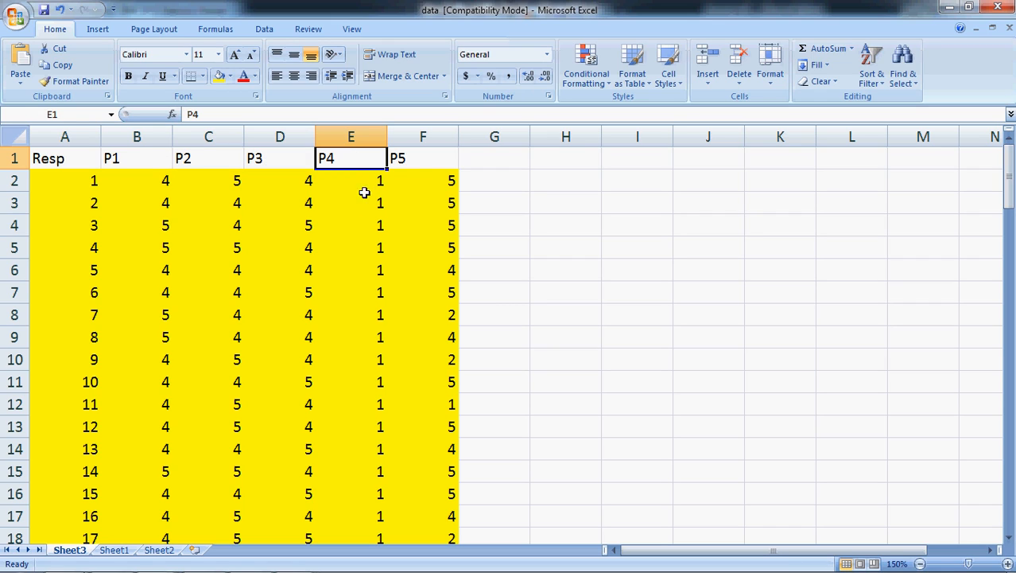
- Examine the answers to item P5, checking respondents 1, 2 and 3 individually
{"action": "left_click", "coordinate": [421, 157]}
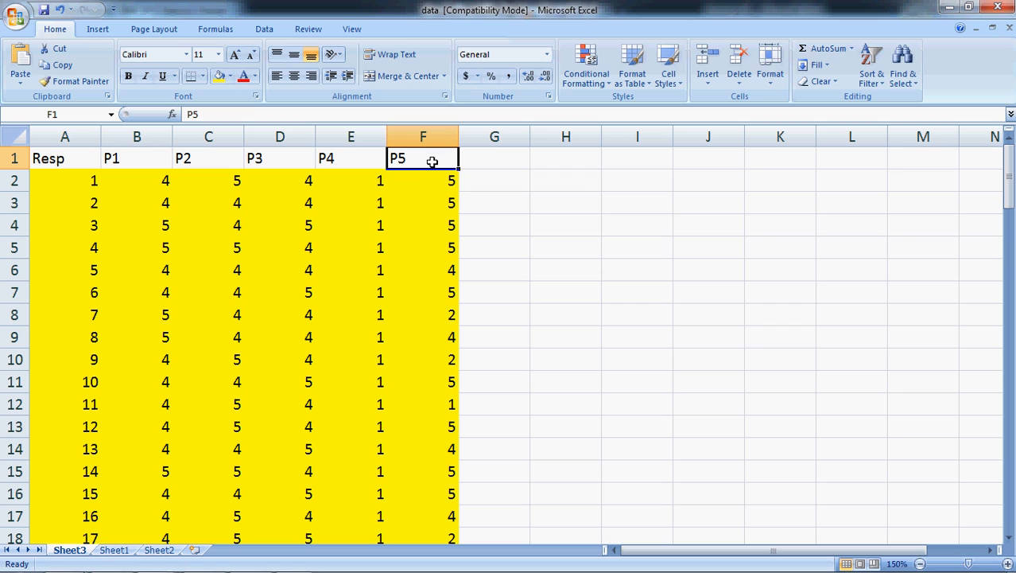
{"action": "scroll", "coordinate": [432, 218], "scroll_direction": "down", "scroll_amount": 3}
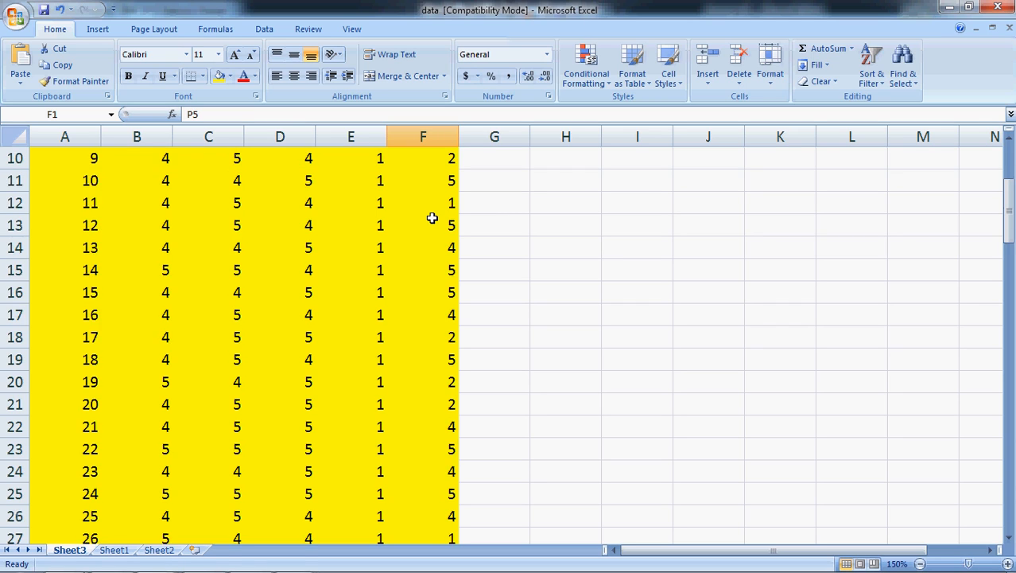
{"action": "scroll", "coordinate": [432, 218], "scroll_direction": "up", "scroll_amount": 3}
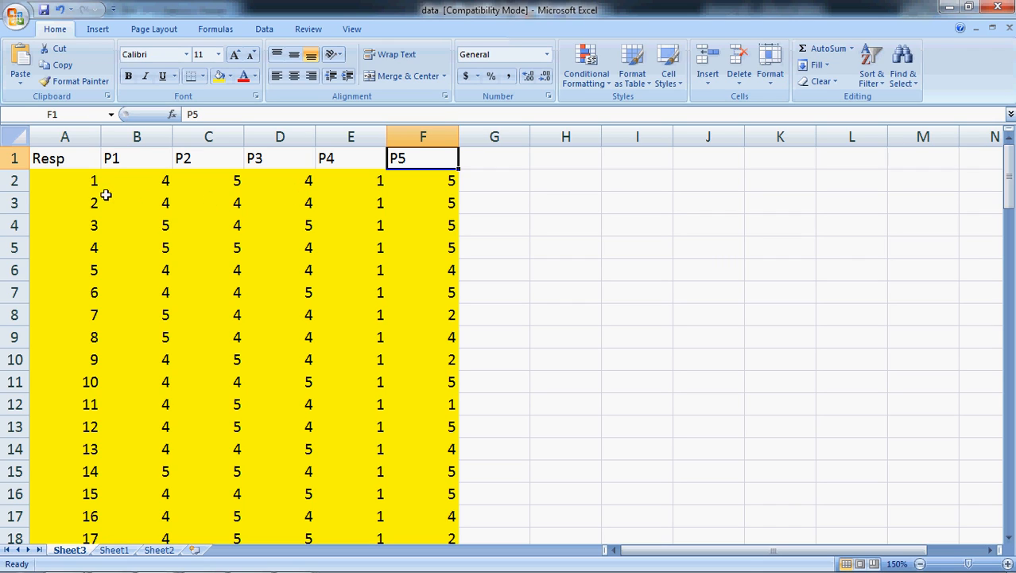
{"action": "left_click", "coordinate": [77, 181]}
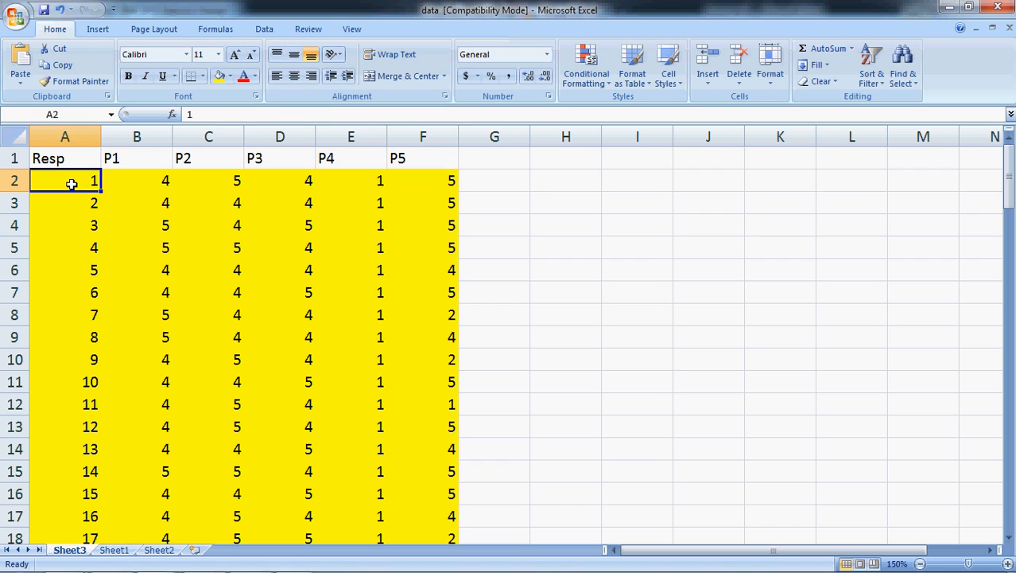
{"action": "left_click", "coordinate": [428, 181]}
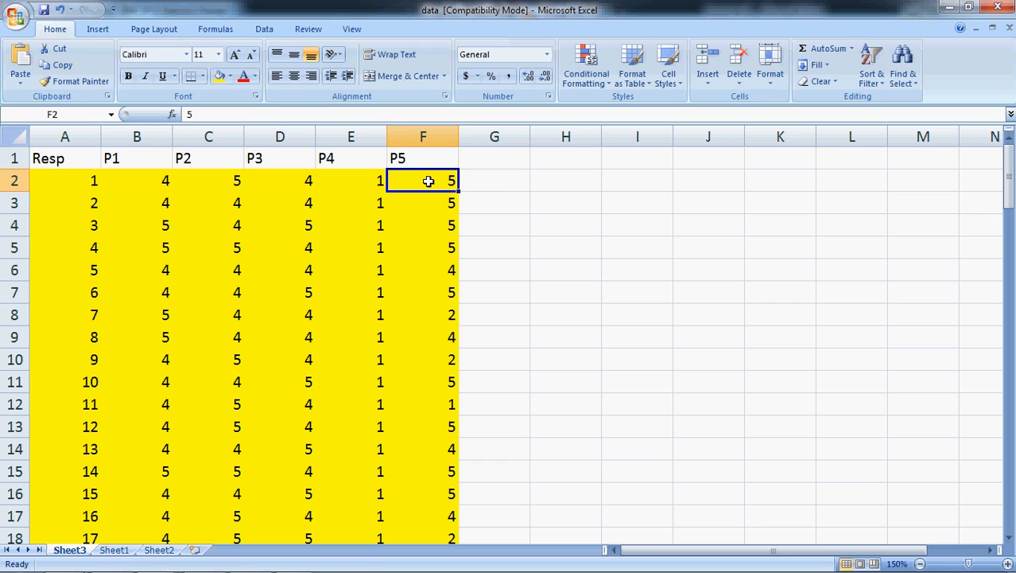
{"action": "left_click", "coordinate": [78, 202]}
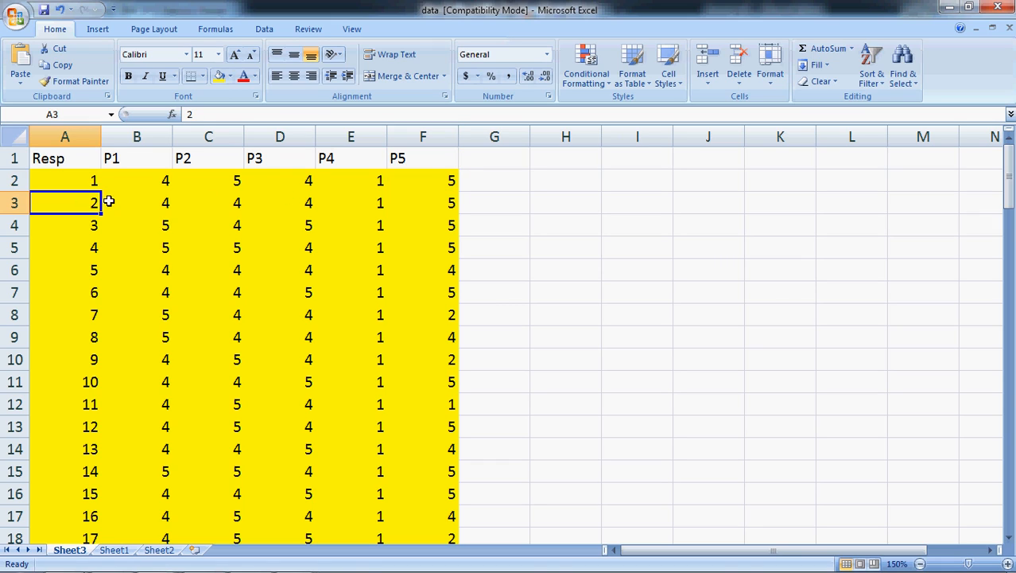
{"action": "left_click", "coordinate": [436, 200]}
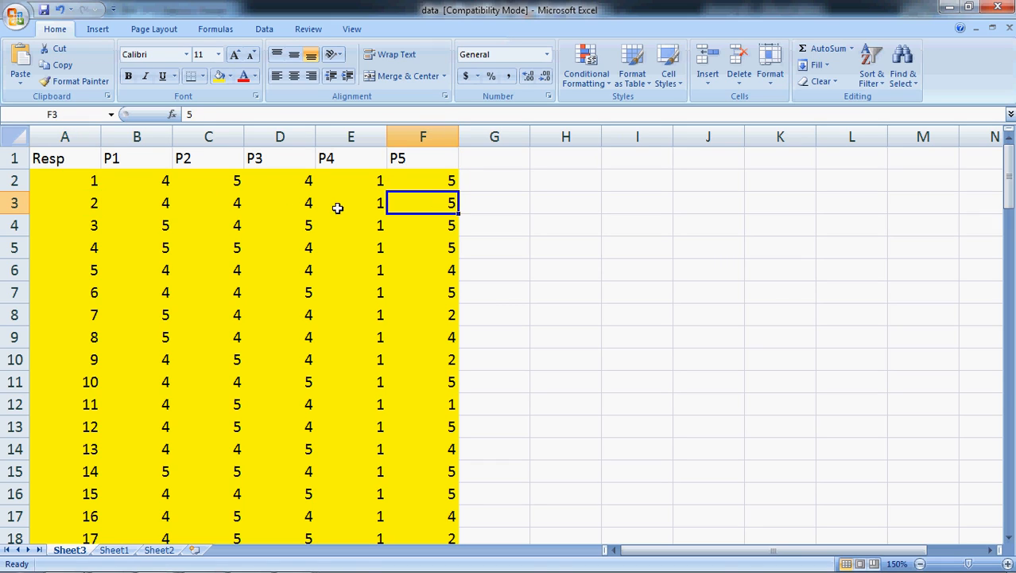
{"action": "left_click", "coordinate": [93, 224]}
{"action": "left_click", "coordinate": [455, 225]}
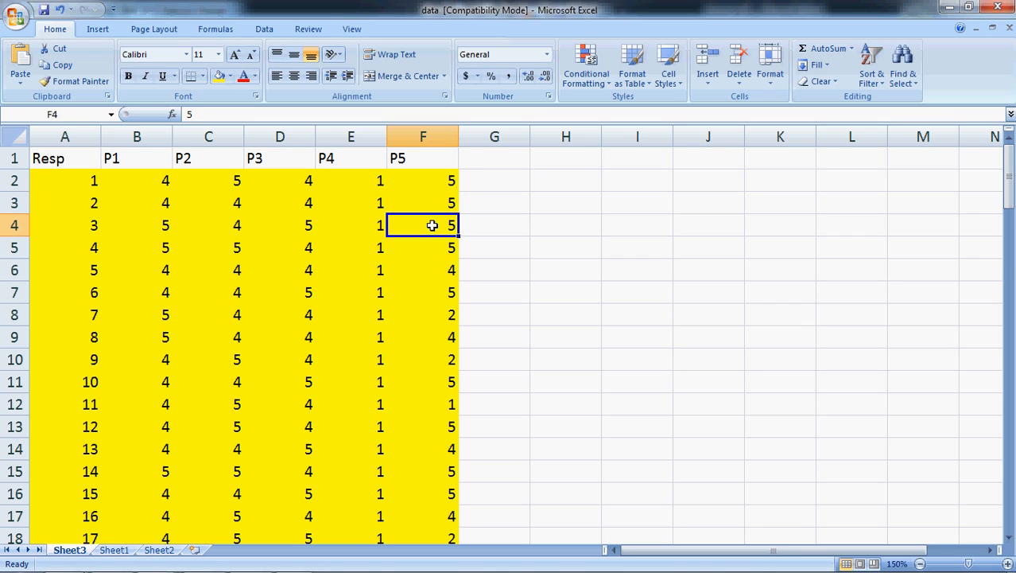
- Examine the P5 answers one by one for respondents 4 to 17
{"action": "left_click", "coordinate": [442, 248]}
{"action": "left_click", "coordinate": [444, 270]}
{"action": "left_click", "coordinate": [446, 291]}
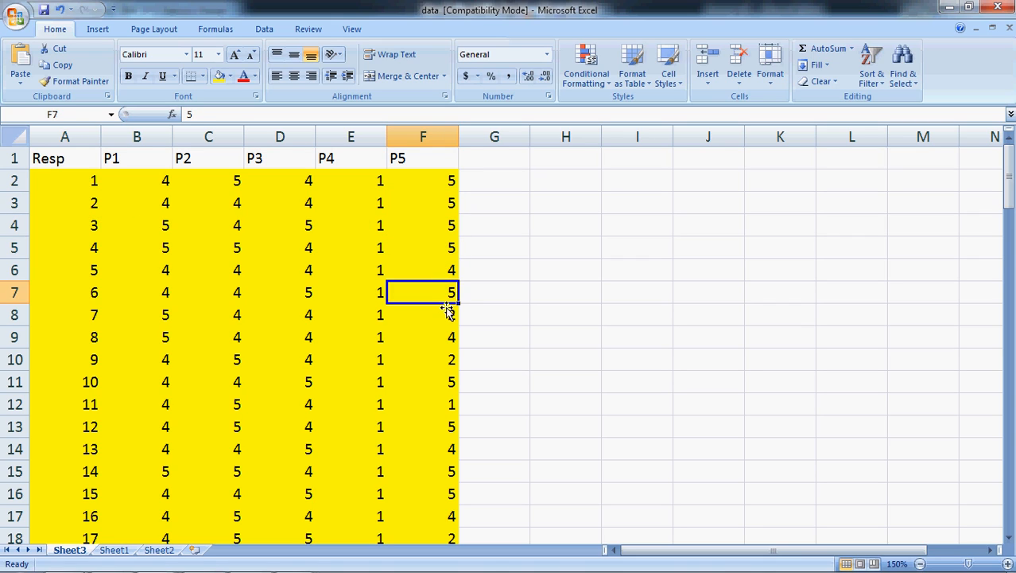
{"action": "left_click", "coordinate": [447, 314]}
{"action": "left_click", "coordinate": [448, 343]}
{"action": "scroll", "coordinate": [450, 354], "scroll_direction": "down", "scroll_amount": 3}
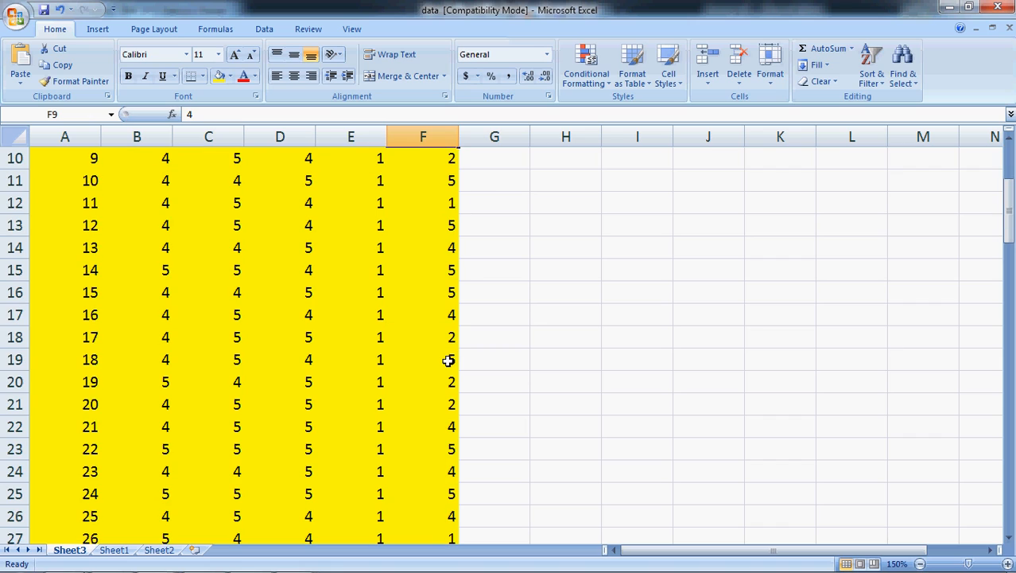
{"action": "scroll", "coordinate": [440, 254], "scroll_direction": "up", "scroll_amount": 1}
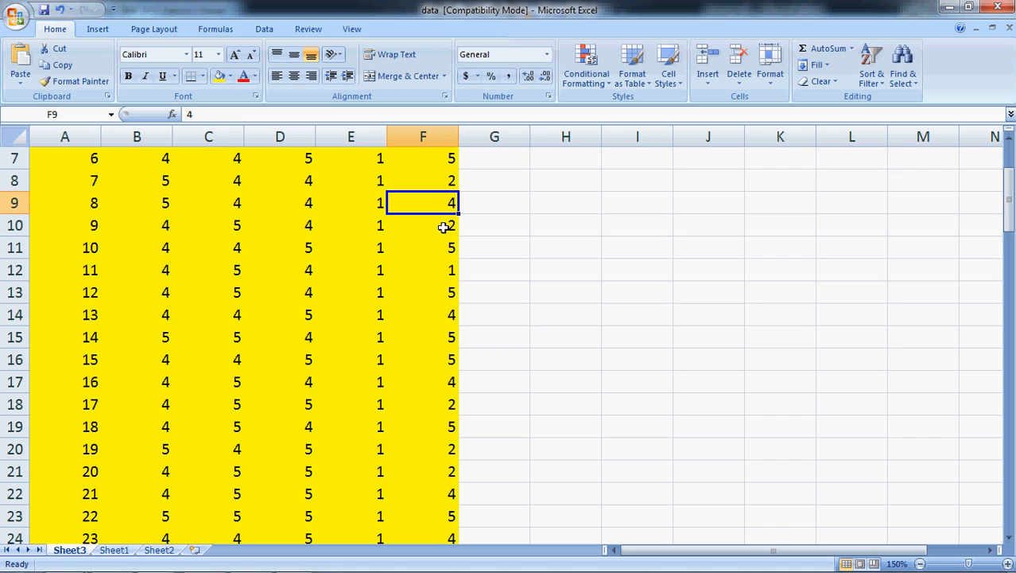
{"action": "left_click", "coordinate": [444, 228]}
{"action": "left_click", "coordinate": [443, 248]}
{"action": "left_click", "coordinate": [443, 271]}
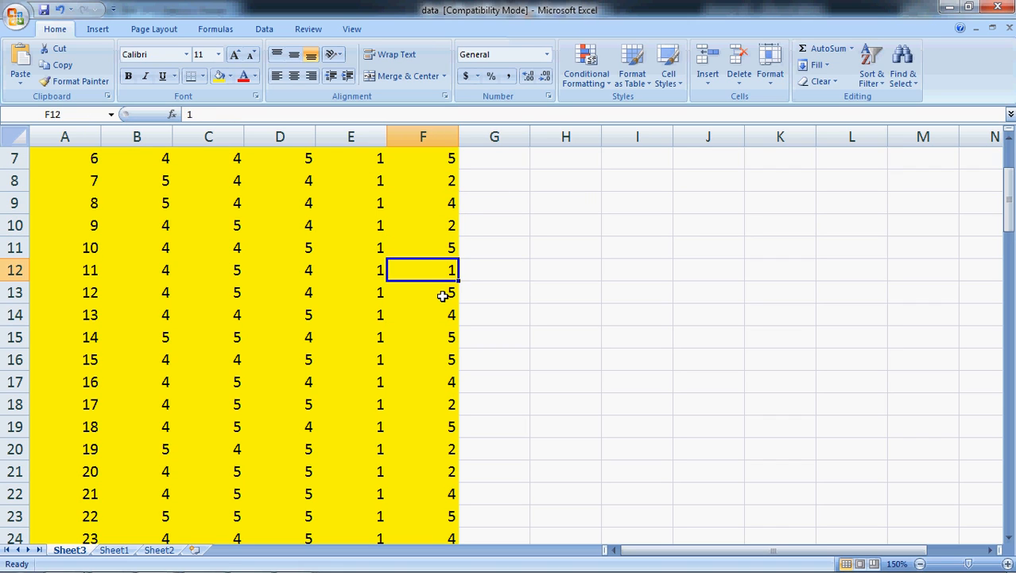
{"action": "left_click", "coordinate": [443, 294]}
{"action": "left_click", "coordinate": [444, 315]}
{"action": "left_click", "coordinate": [447, 338]}
{"action": "left_click", "coordinate": [450, 359]}
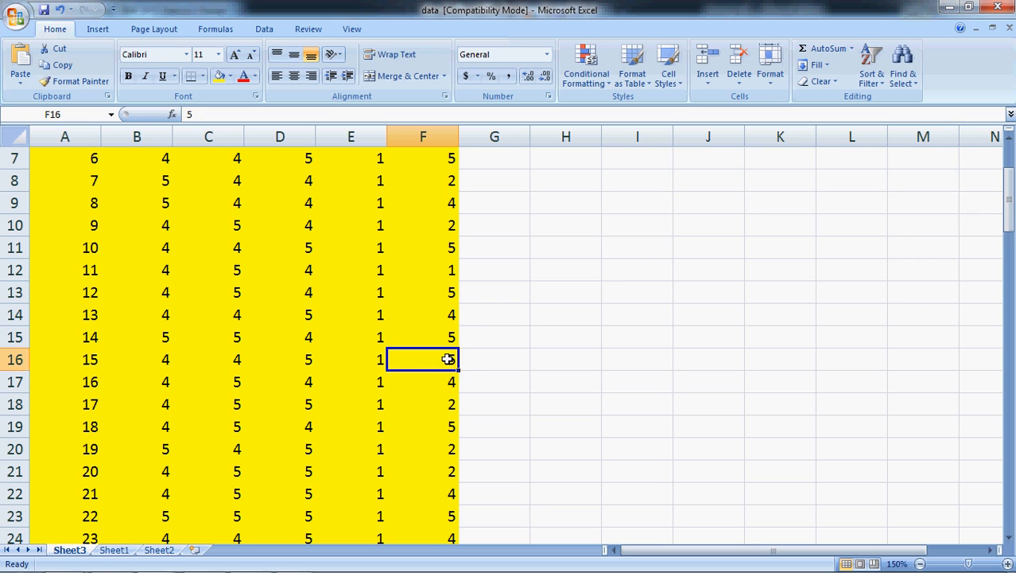
{"action": "left_click", "coordinate": [451, 381]}
{"action": "left_click", "coordinate": [451, 402]}
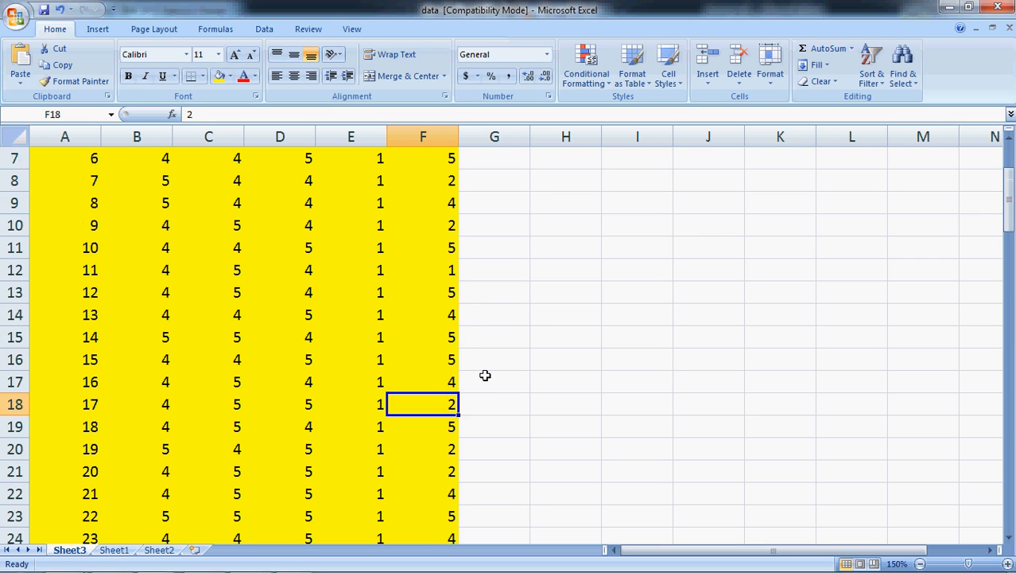
{"action": "scroll", "coordinate": [484, 377], "scroll_direction": "up", "scroll_amount": 2}
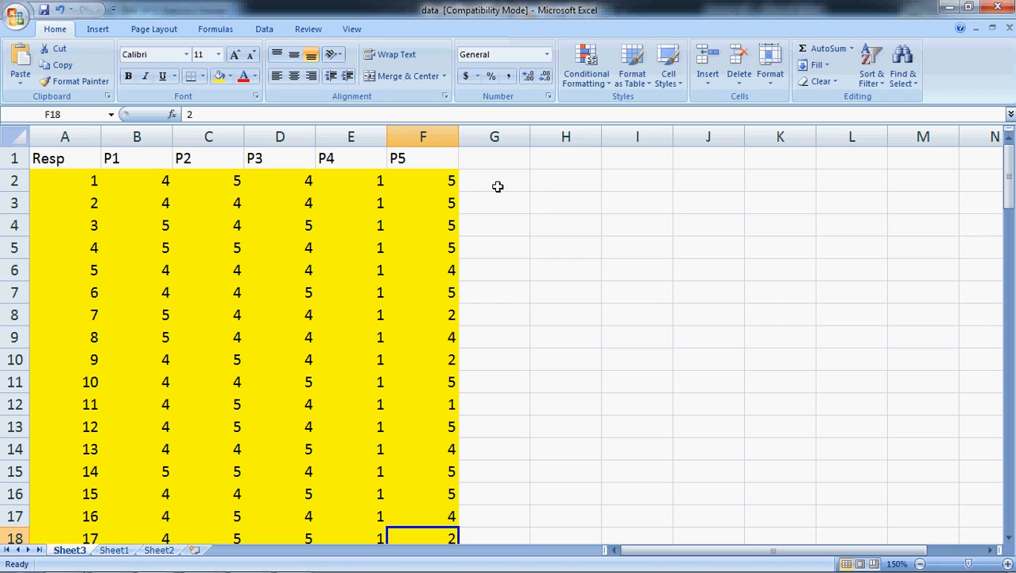
- Examine the P5 column as a whole, checking respondent 1's answer in it
{"action": "left_click", "coordinate": [427, 137]}
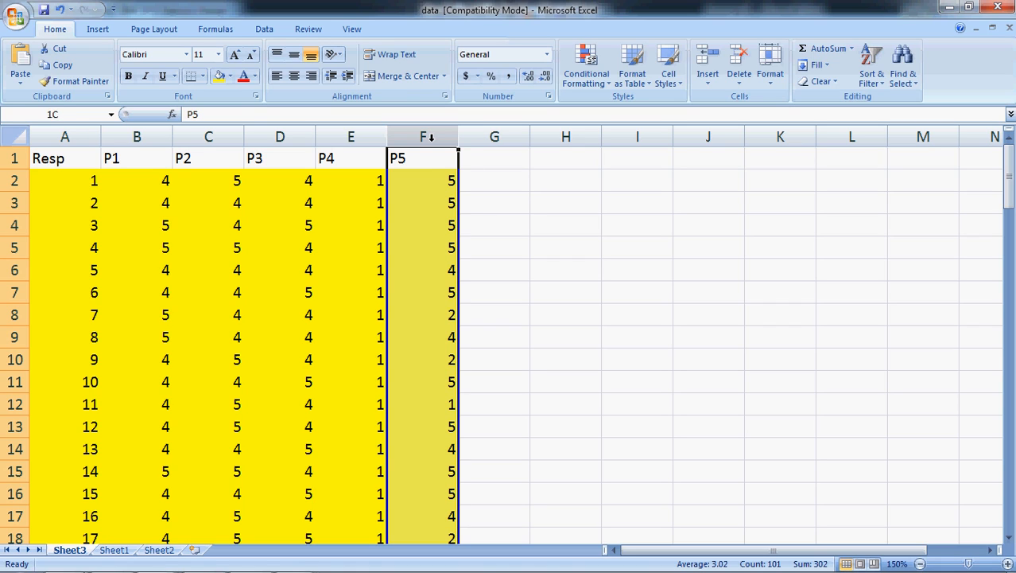
{"action": "left_click", "coordinate": [431, 182]}
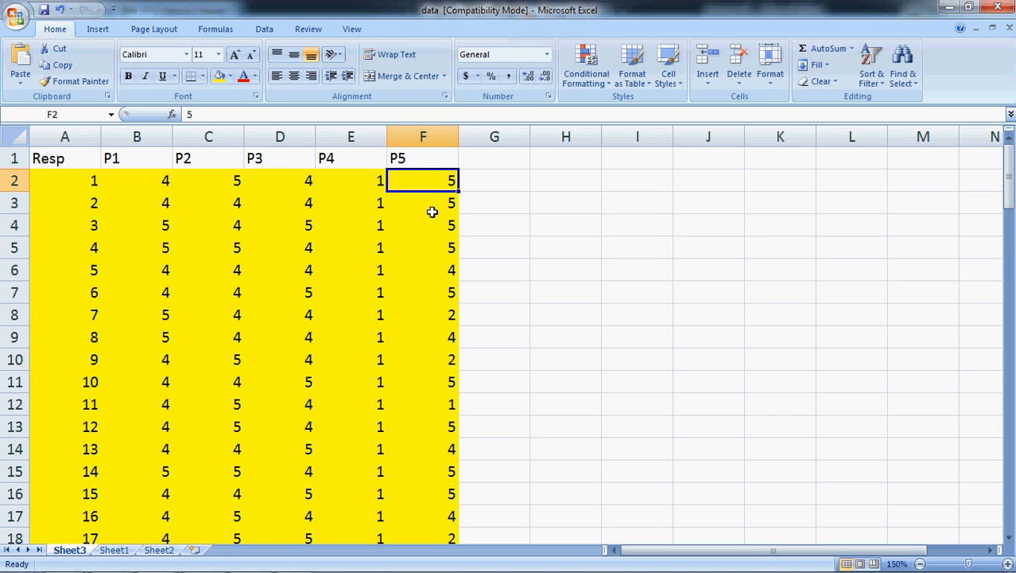
{"action": "left_click", "coordinate": [426, 137]}
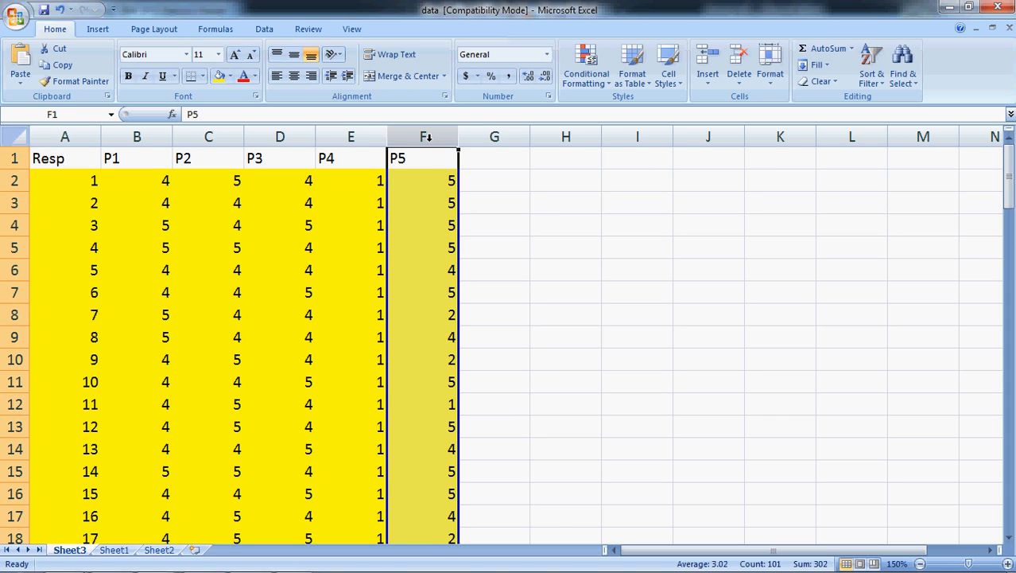
- Examine the P5 answers one by one for respondents 51 to 58 in the green block
{"action": "left_click_drag", "start_coordinate": [1009, 184], "coordinate": [1005, 360]}
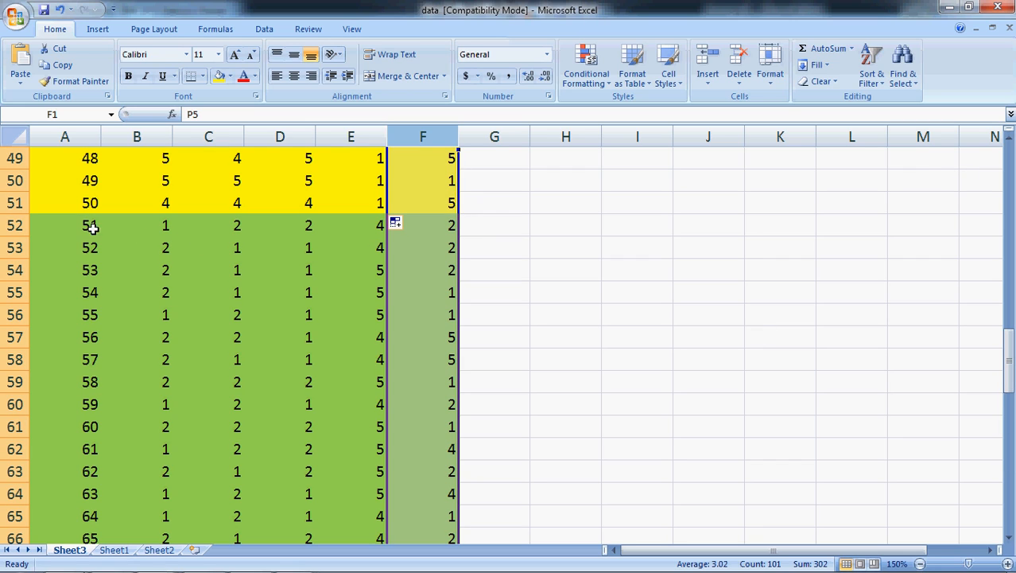
{"action": "left_click", "coordinate": [439, 228]}
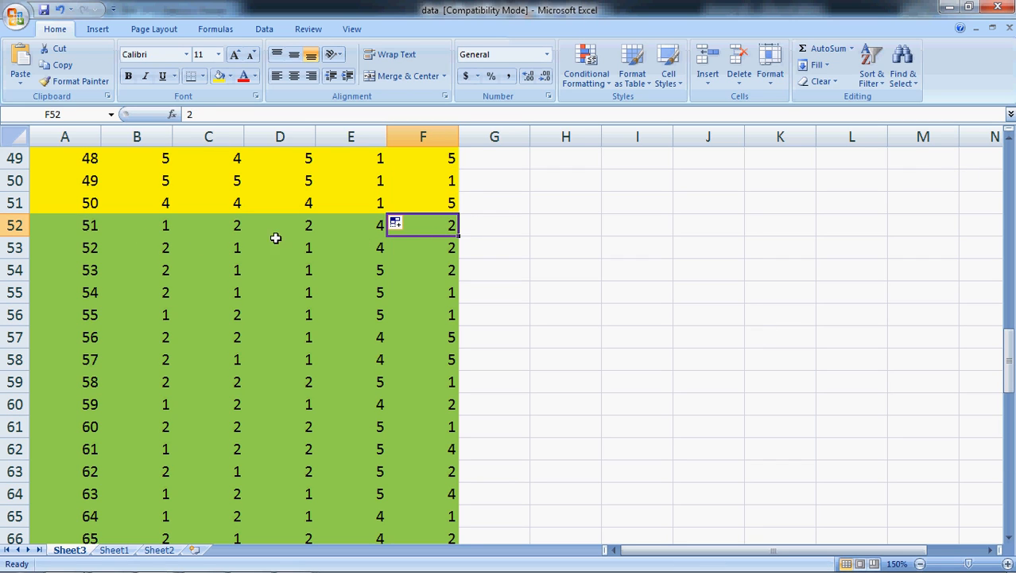
{"action": "left_click", "coordinate": [431, 249]}
{"action": "left_click", "coordinate": [431, 263]}
{"action": "left_click", "coordinate": [430, 293]}
{"action": "left_click", "coordinate": [428, 314]}
{"action": "left_click", "coordinate": [430, 341]}
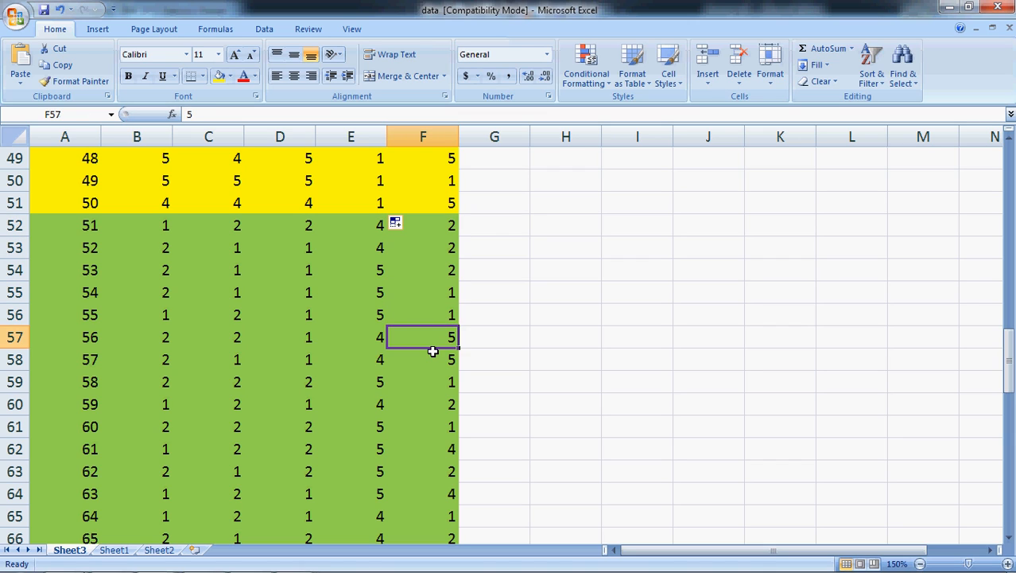
{"action": "left_click", "coordinate": [432, 361]}
{"action": "left_click", "coordinate": [434, 383]}
{"action": "scroll", "coordinate": [452, 390], "scroll_direction": "down", "scroll_amount": 4}
{"action": "scroll", "coordinate": [719, 397], "scroll_direction": "up", "scroll_amount": 4}
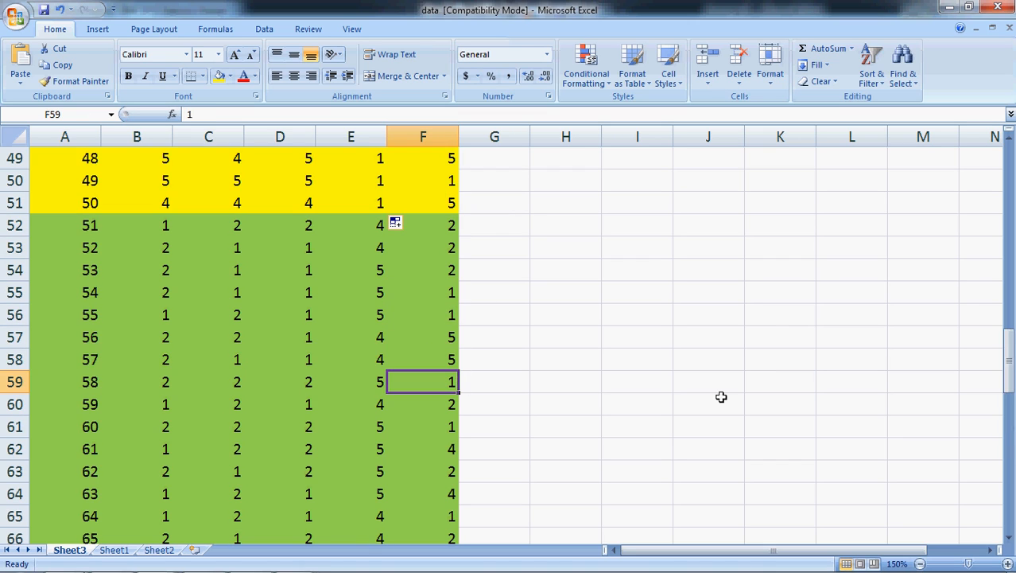
- Match the whole P5 column to statement 5, "Saya sering ke mall", in the Word questionnaire
{"action": "left_click_drag", "start_coordinate": [1009, 360], "coordinate": [1008, 159]}
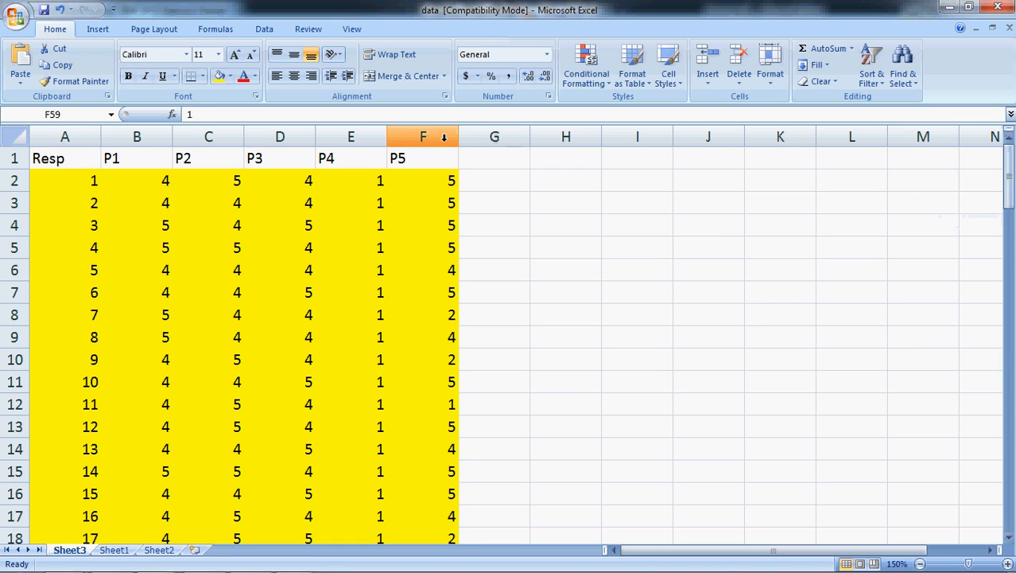
{"action": "left_click", "coordinate": [440, 136]}
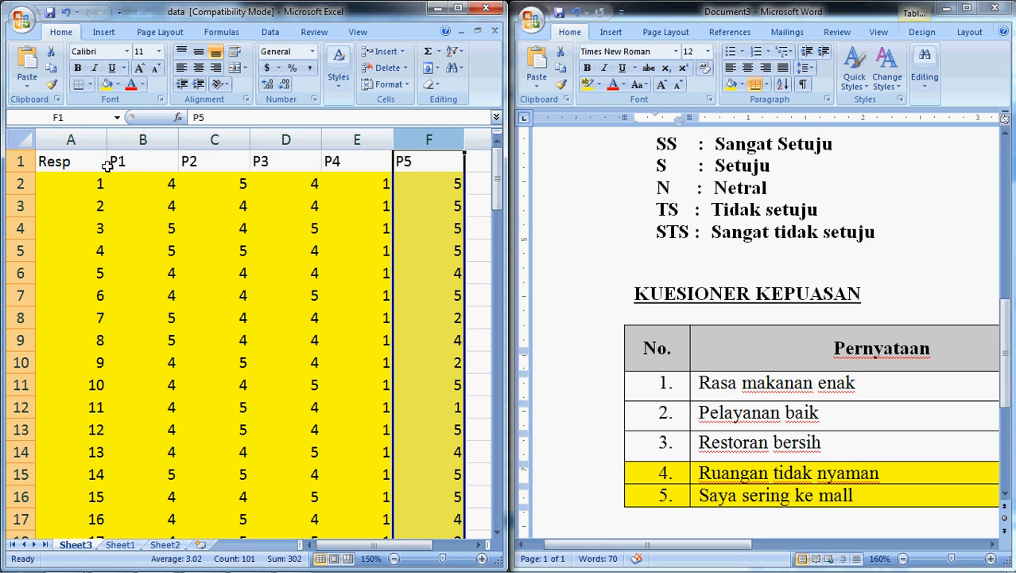
{"action": "left_click", "coordinate": [704, 494]}
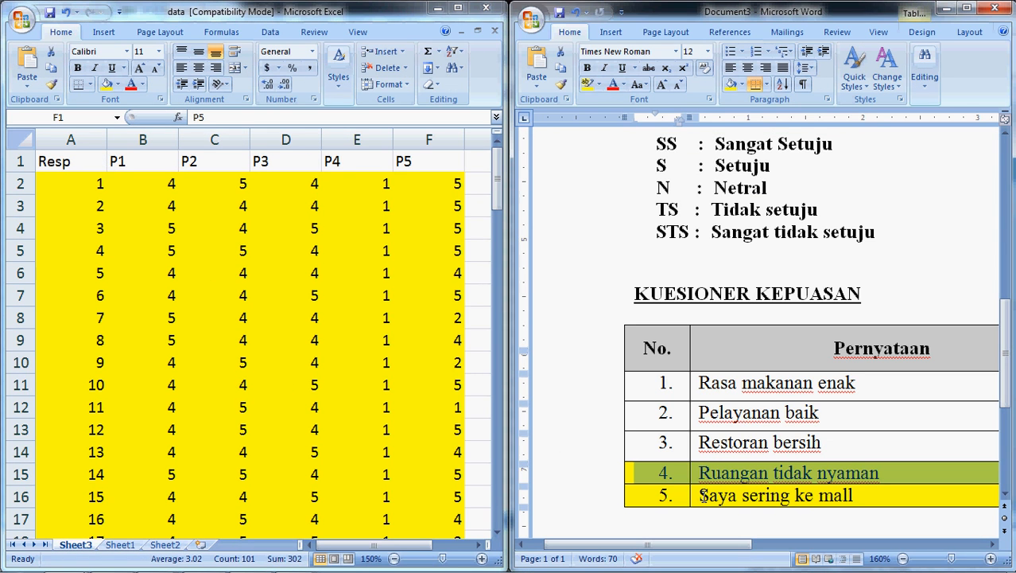
{"action": "left_click_drag", "start_coordinate": [702, 495], "coordinate": [851, 494]}
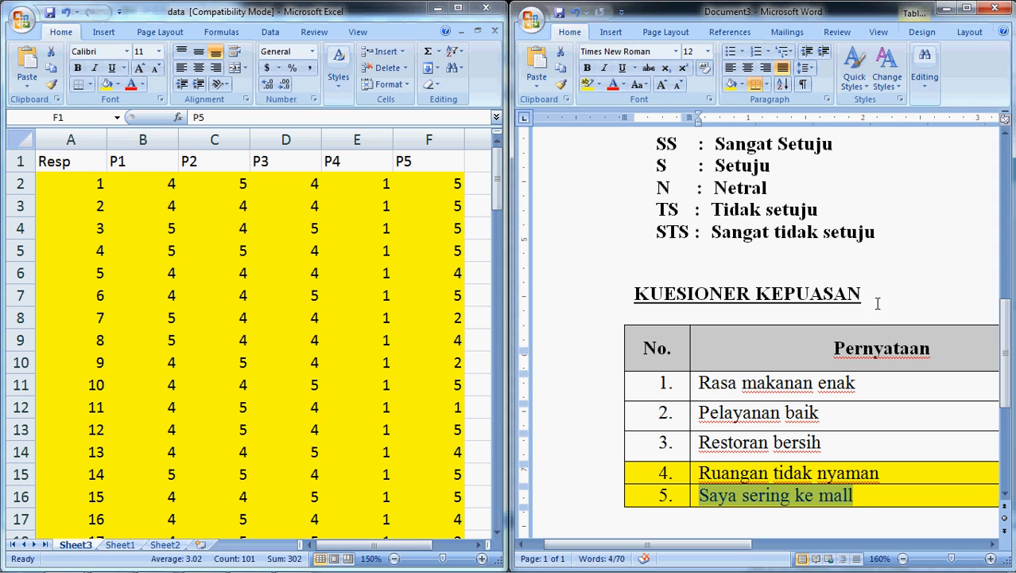
- Compare statement 5 with the word KEPUASAN in the questionnaire title, and highlight statements 1 to 3 as a group for contrast
{"action": "left_click_drag", "start_coordinate": [862, 294], "coordinate": [756, 294]}
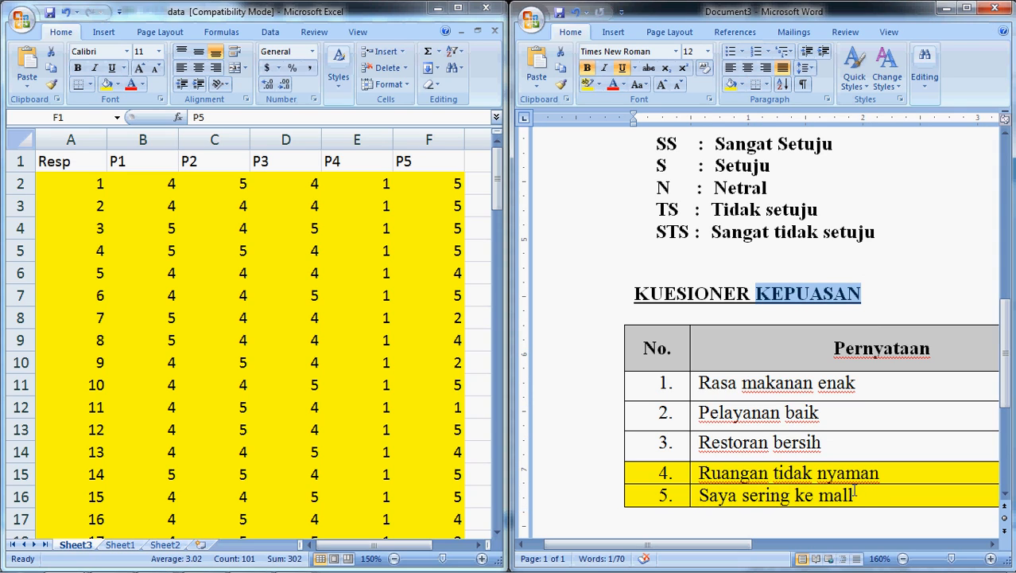
{"action": "left_click_drag", "start_coordinate": [867, 493], "coordinate": [698, 495]}
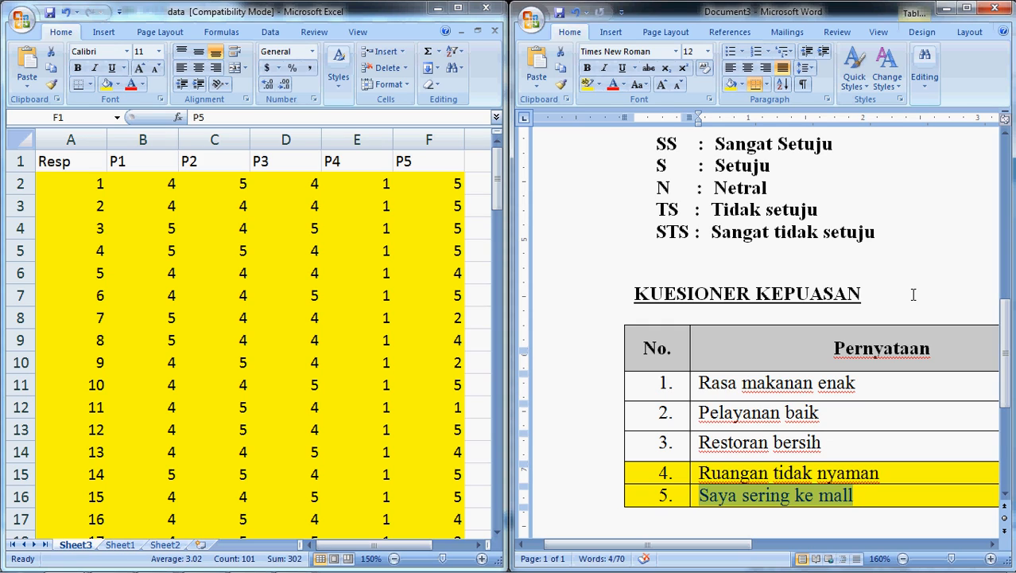
{"action": "left_click_drag", "start_coordinate": [914, 295], "coordinate": [760, 294]}
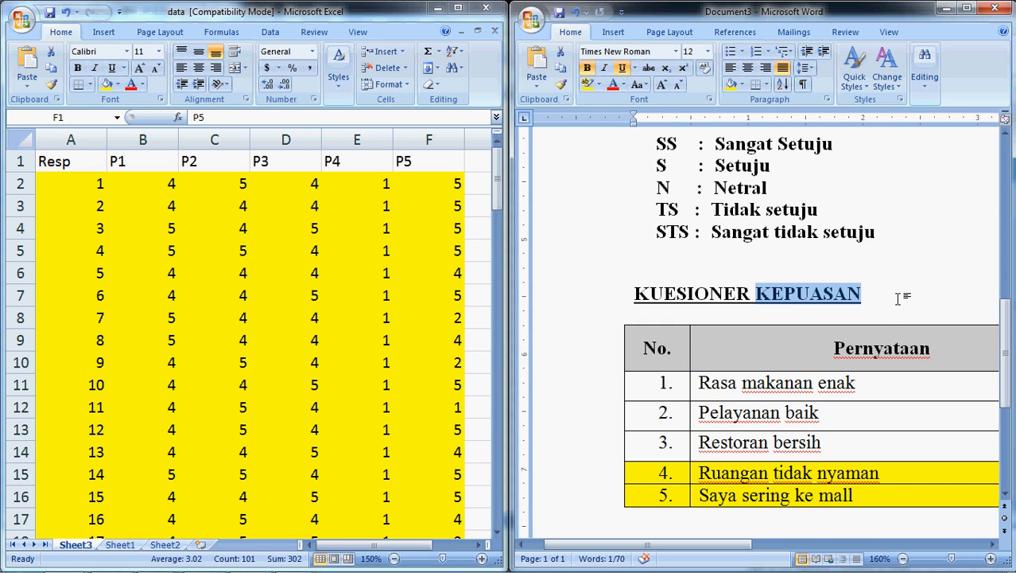
{"action": "left_click", "coordinate": [875, 496]}
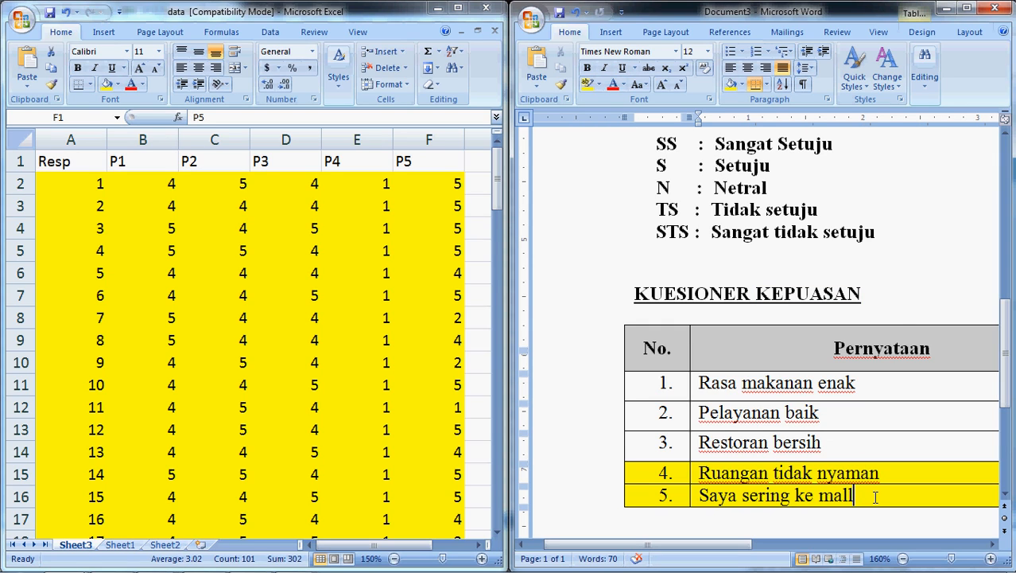
{"action": "left_click_drag", "start_coordinate": [875, 496], "coordinate": [722, 491]}
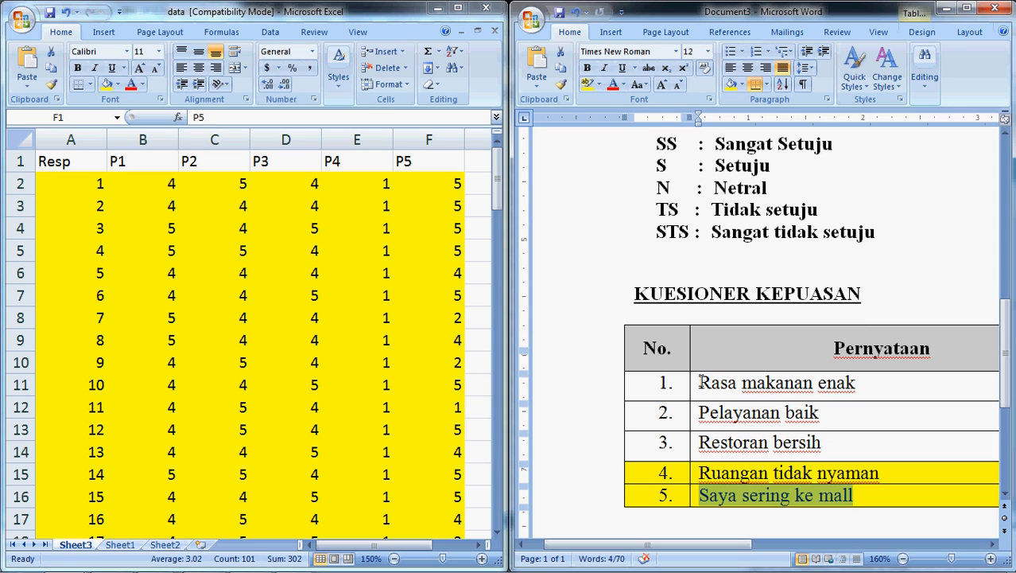
{"action": "left_click_drag", "start_coordinate": [699, 382], "coordinate": [716, 443]}
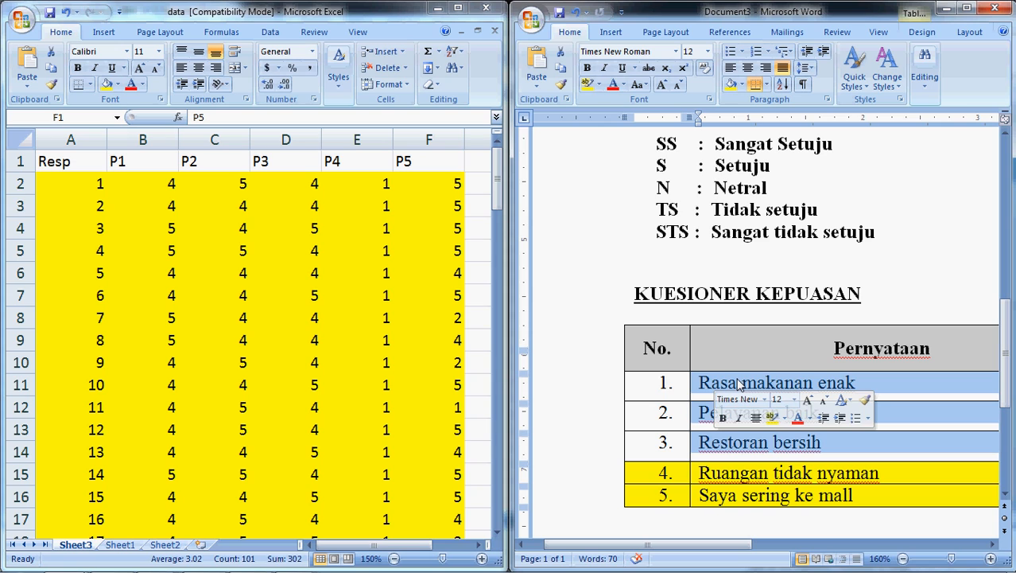
{"action": "mouse_move", "coordinate": [793, 560]}
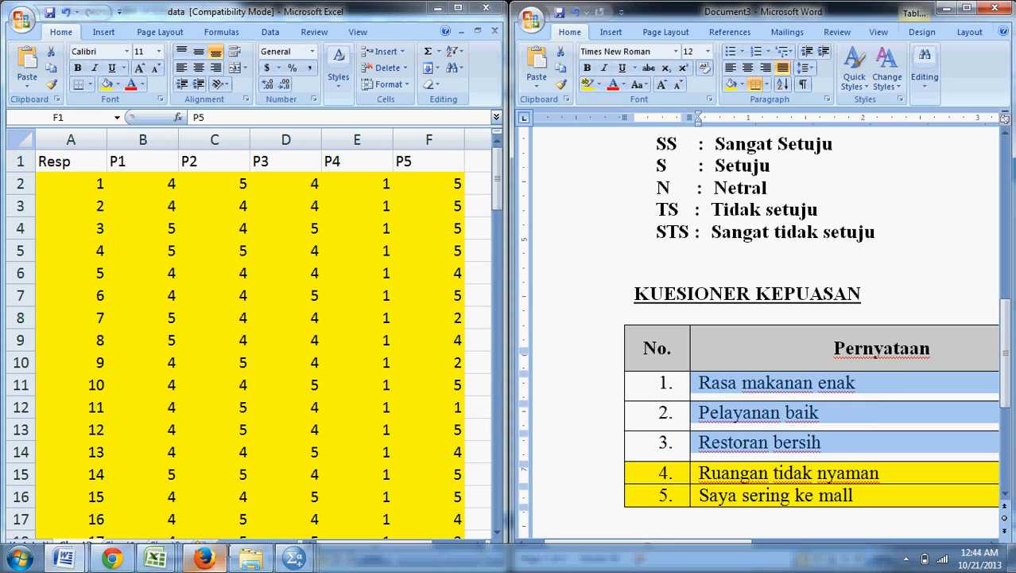
{"action": "left_click", "coordinate": [906, 557]}
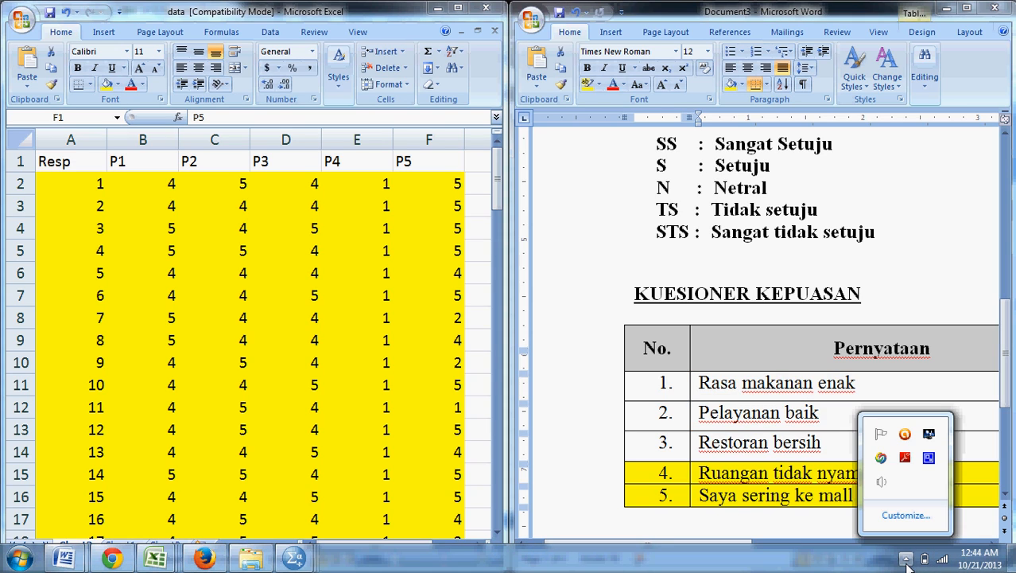